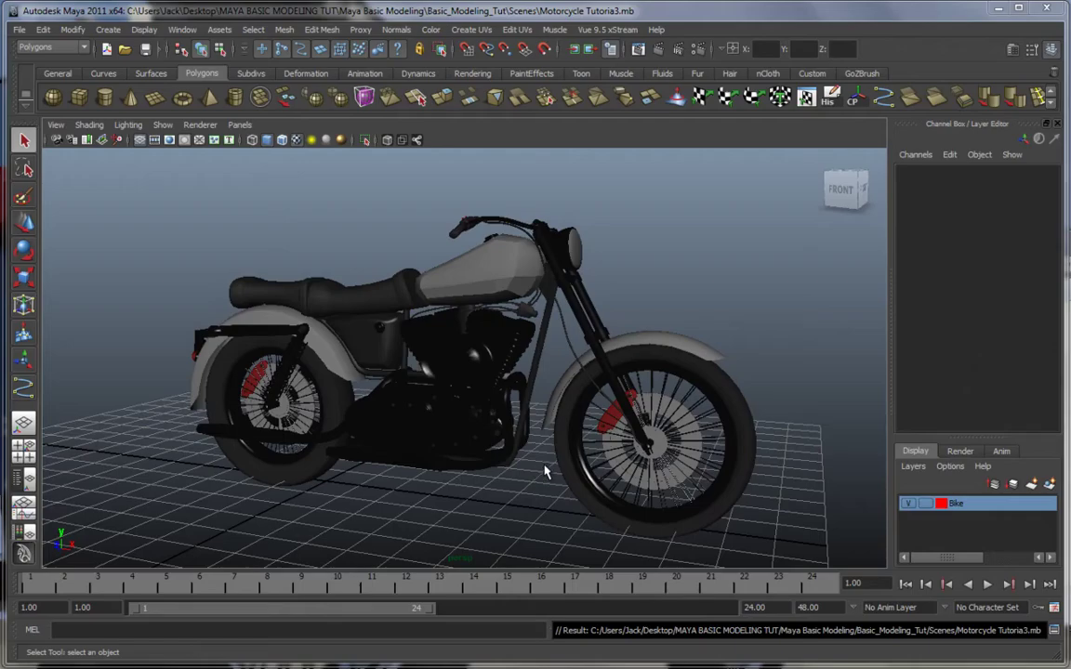
# Examine the motorcycle and its fuel tank's polygon mesh up close from several angles.
pyautogui.keyDown('alt'); pyautogui.moveTo(546, 472); pyautogui.dragTo(502, 473); pyautogui.keyUp('alt')
pyautogui.keyDown('alt'); pyautogui.moveTo(533, 429); pyautogui.dragTo(534, 384); pyautogui.keyUp('alt')
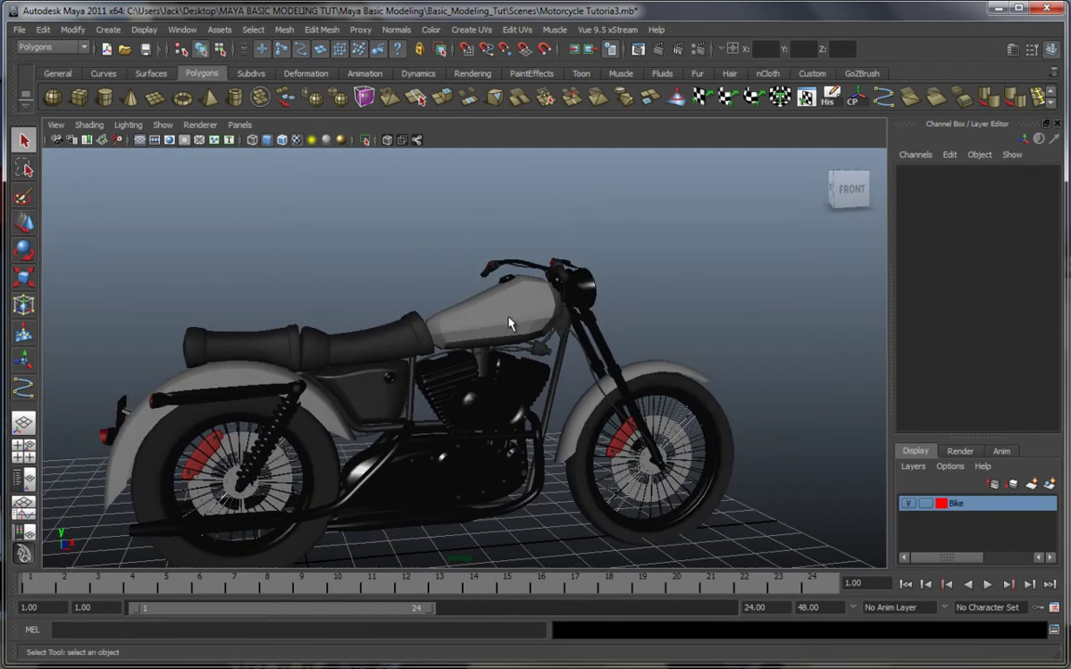
pyautogui.click(458, 281)
pyautogui.press('f')
pyautogui.keyDown('alt'); pyautogui.moveTo(518, 328); pyautogui.dragTo(429, 322); pyautogui.keyUp('alt')
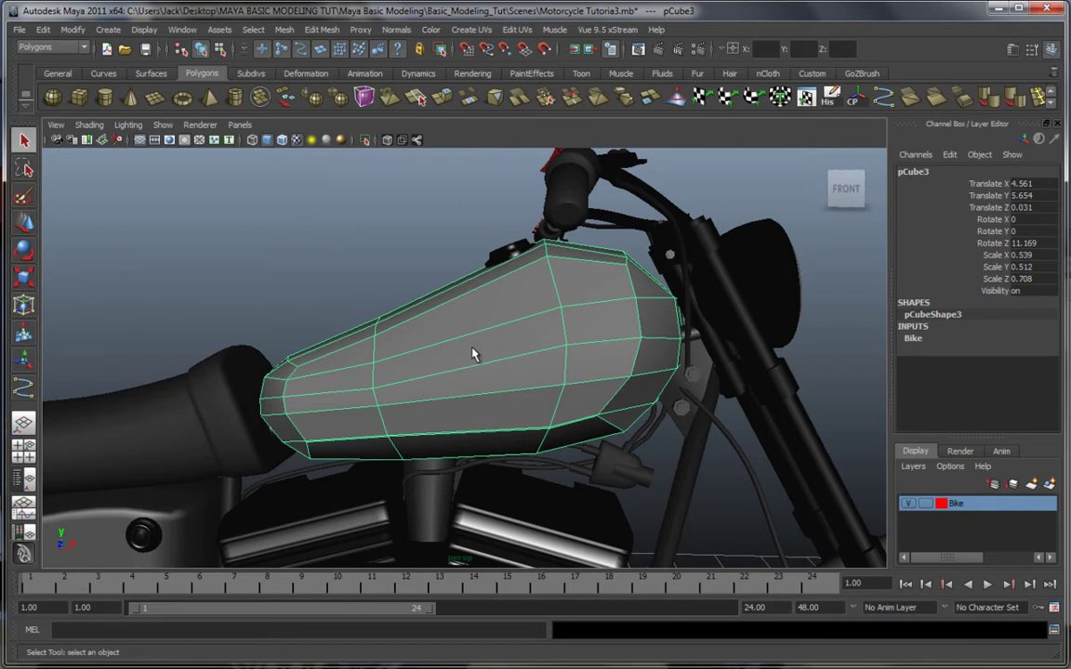
pyautogui.keyDown('alt'); pyautogui.moveTo(473, 354); pyautogui.dragTo(481, 301); pyautogui.keyUp('alt')
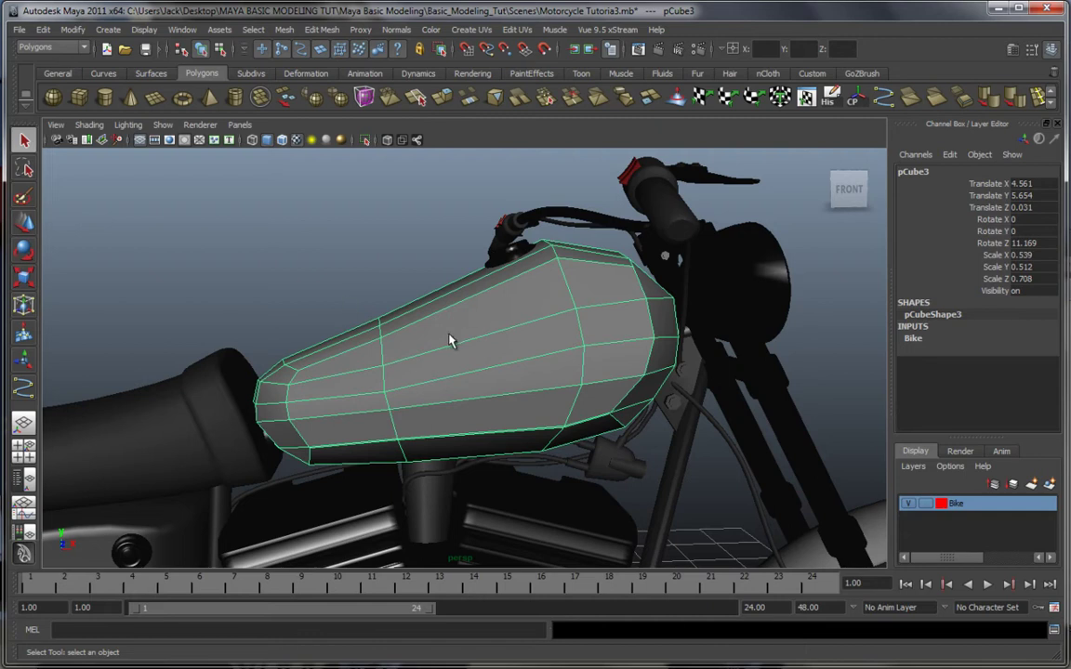
pyautogui.moveTo(477, 348)
pyautogui.keyDown('alt'); pyautogui.mouseDown()
pyautogui.moveTo(461, 351)
pyautogui.moveTo(482, 353)
pyautogui.mouseUp(); pyautogui.keyUp('alt')
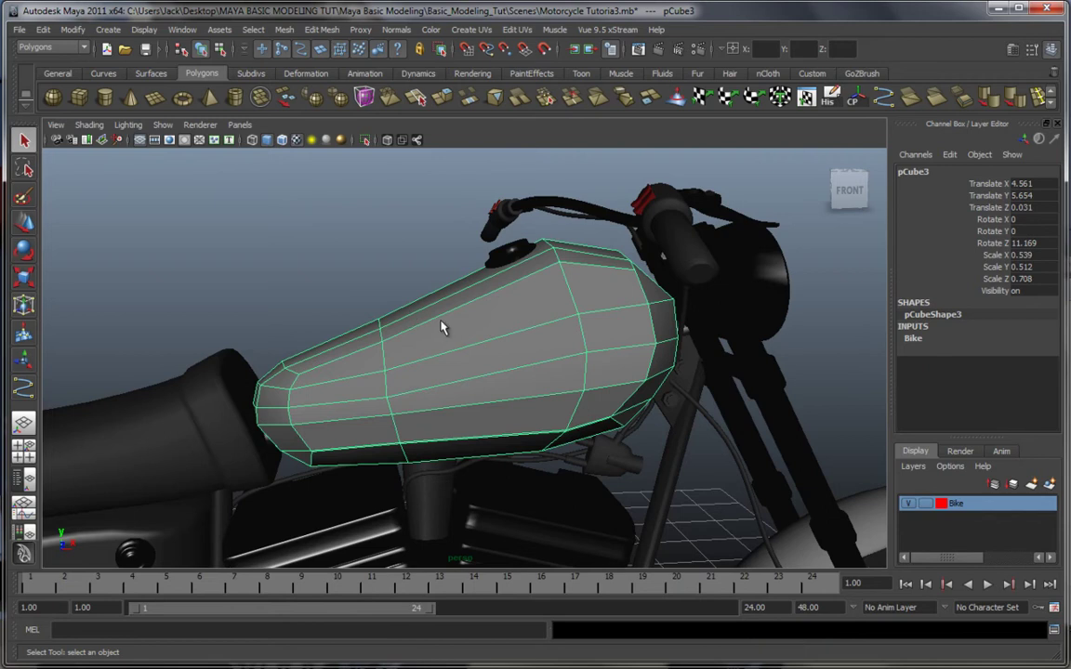
pyautogui.moveTo(441, 322)
pyautogui.keyDown('alt'); pyautogui.mouseDown()
pyautogui.moveTo(476, 313)
pyautogui.moveTo(460, 320)
pyautogui.mouseUp(); pyautogui.keyUp('alt')
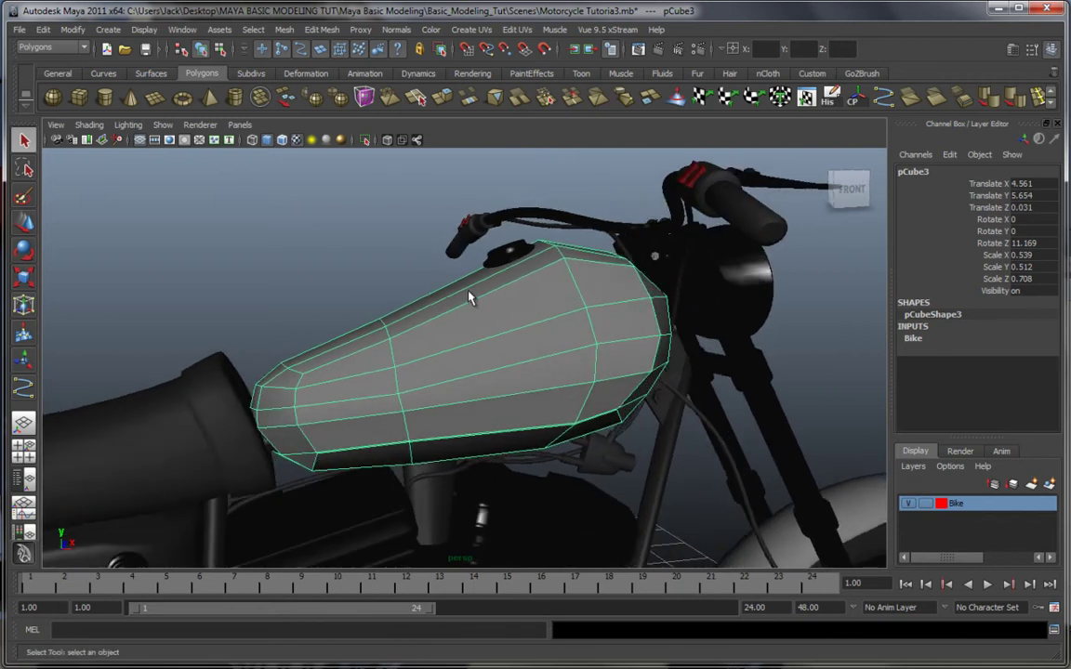
pyautogui.click(389, 276)
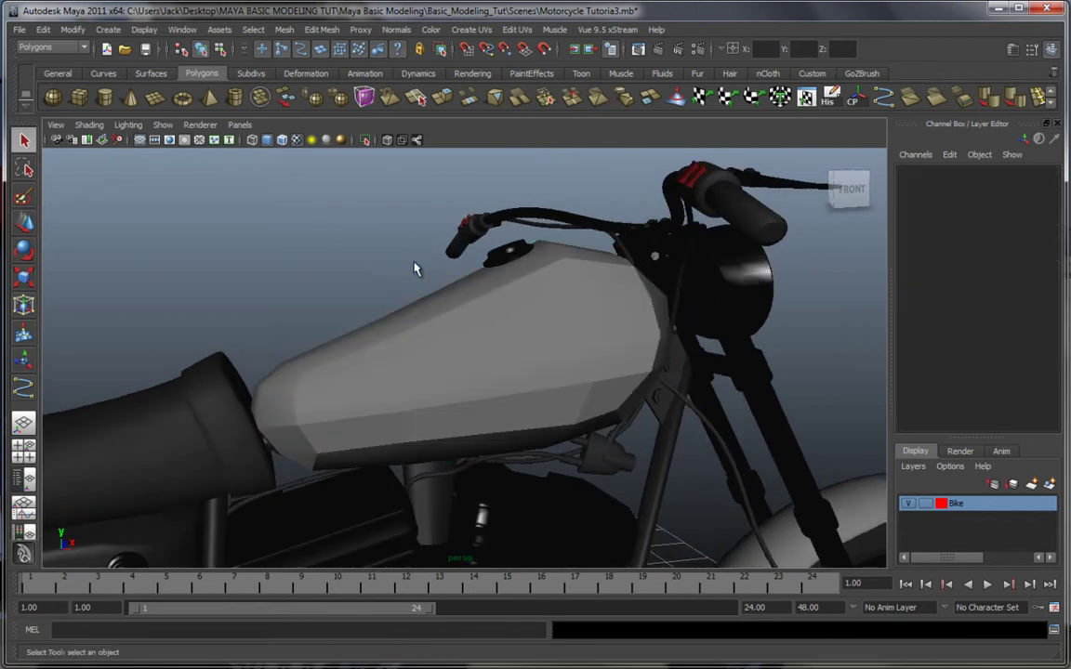
# Draw a polygon cube on the grid beside the motorcycle, centred at about X 2.5, Y 1.5, Z 9.5.
pyautogui.scroll(-5, 471, 294)
pyautogui.keyDown('alt'); pyautogui.moveTo(559, 387); pyautogui.dragTo(437, 249, button='middle'); pyautogui.keyUp('alt')
pyautogui.keyDown('alt'); pyautogui.moveTo(437, 249); pyautogui.dragTo(555, 355); pyautogui.keyUp('alt')
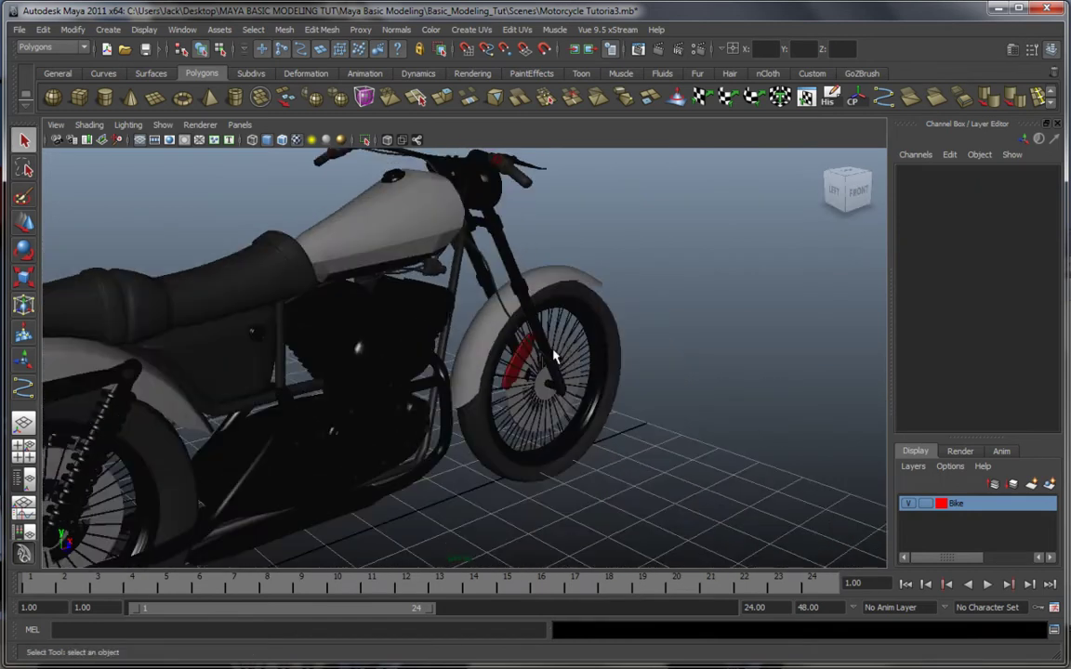
pyautogui.keyDown('alt'); pyautogui.moveTo(555, 355); pyautogui.dragTo(547, 277, button='middle'); pyautogui.keyUp('alt')
pyautogui.scroll(-3, 529, 306)
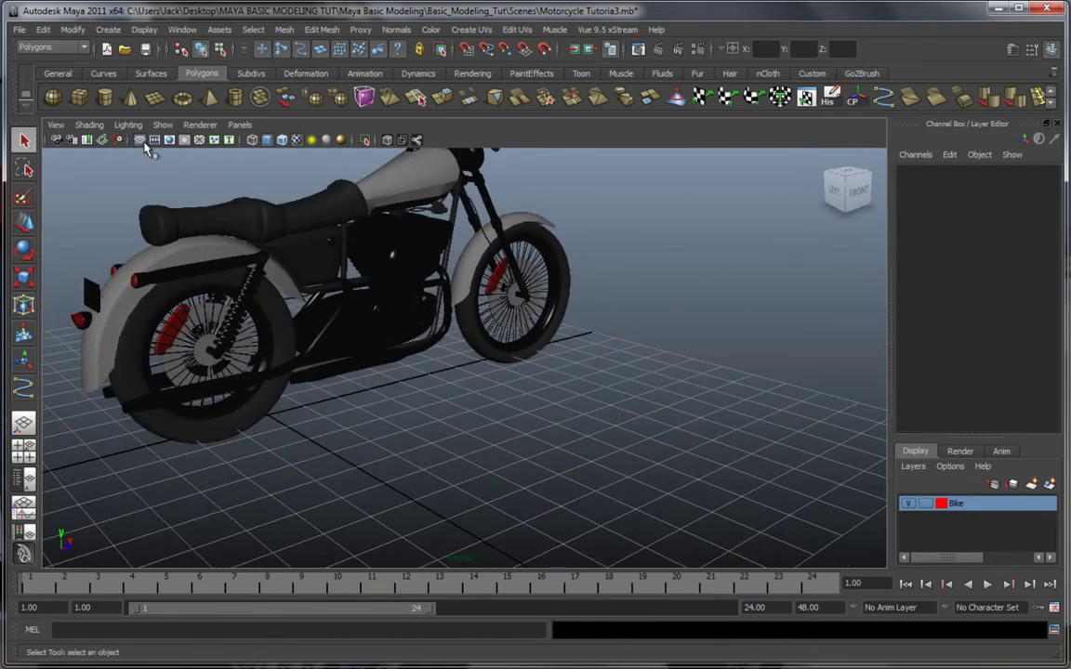
pyautogui.click(78, 99)
pyautogui.keyDown('alt'); pyautogui.moveTo(599, 457); pyautogui.dragTo(528, 461); pyautogui.keyUp('alt')
pyautogui.moveTo(497, 407); pyautogui.dragTo(729, 405)
pyautogui.moveTo(639, 335); pyautogui.dragTo(628, 234)
pyautogui.scroll(4, 593, 382)
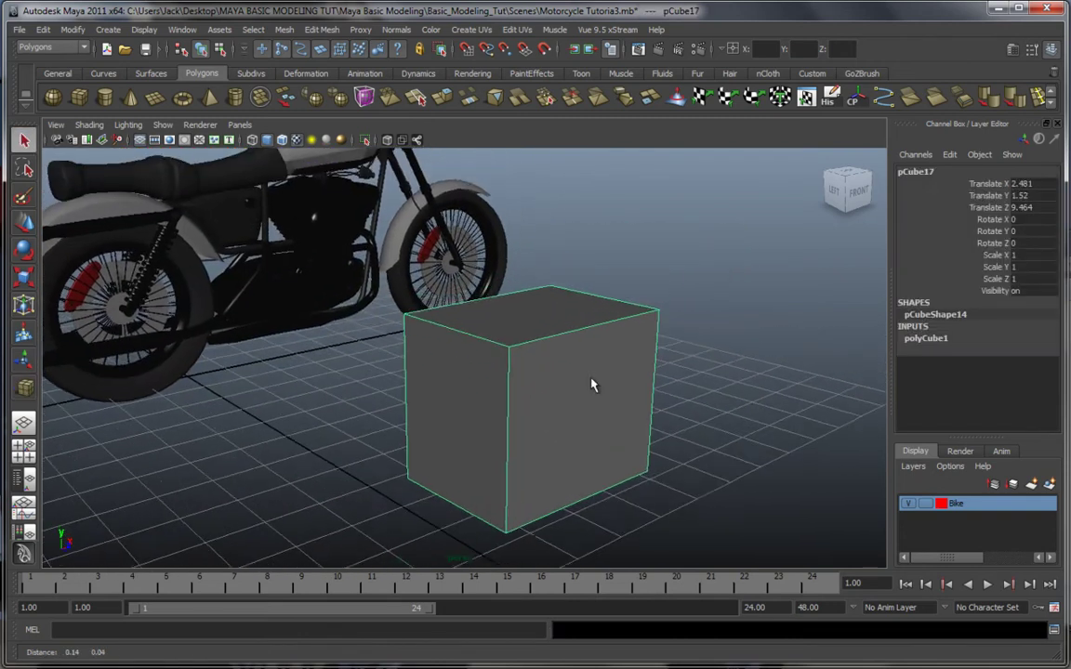
pyautogui.keyDown('alt'); pyautogui.moveTo(591, 380); pyautogui.dragTo(569, 342); pyautogui.keyUp('alt')
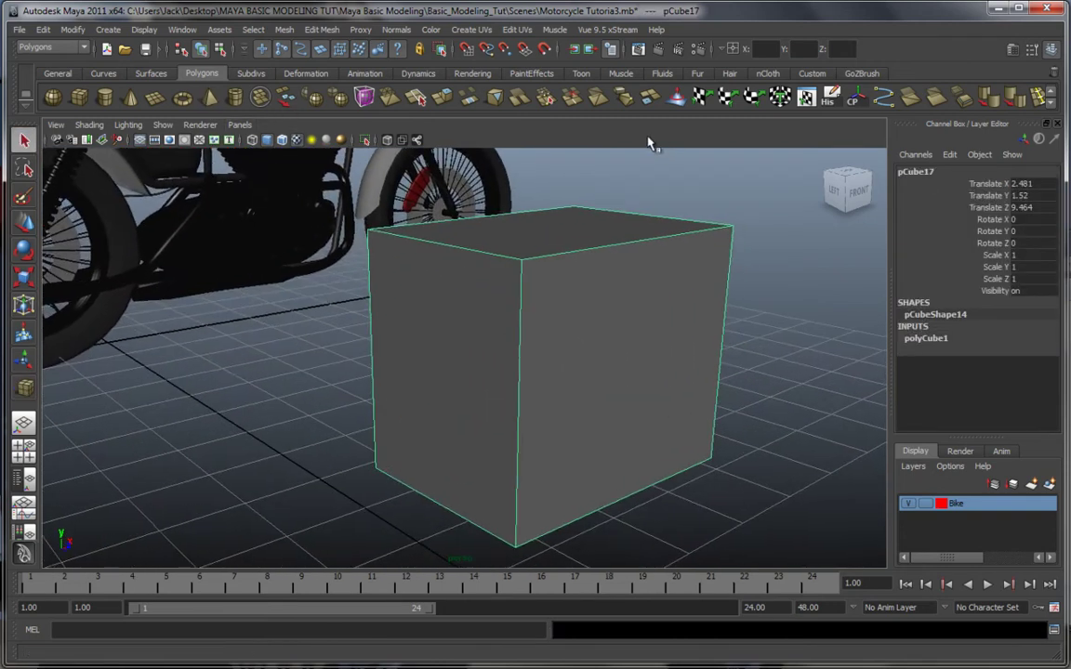
# Open the UV Texture Editor and place it beside the cube so both stay in view.
pyautogui.click(1051, 108)
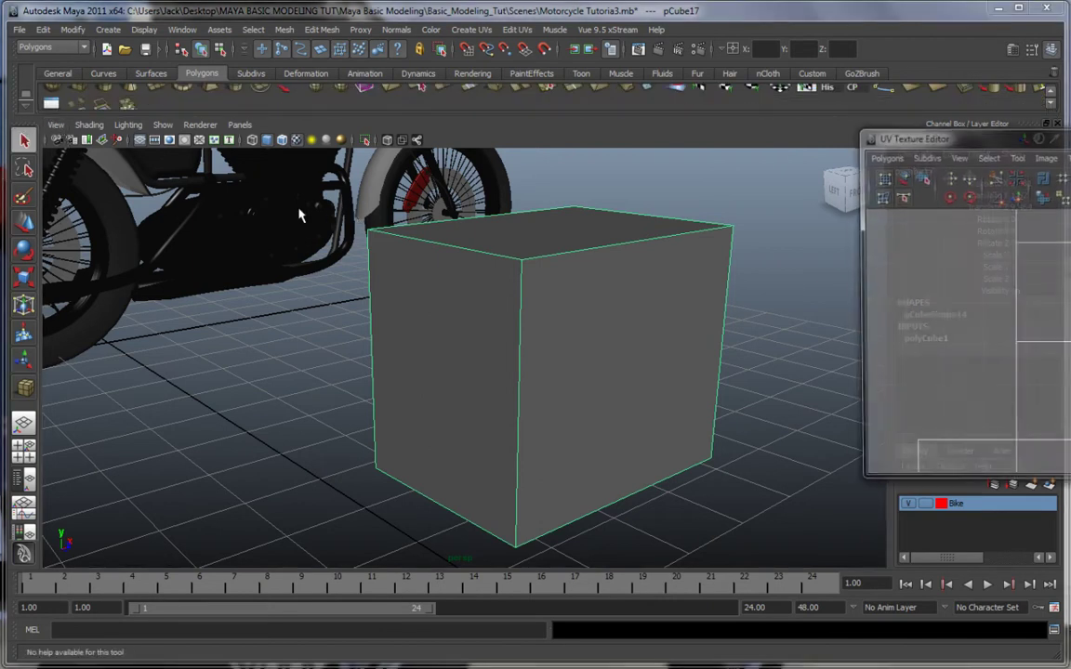
pyautogui.moveTo(932, 132); pyautogui.dragTo(197, 178)
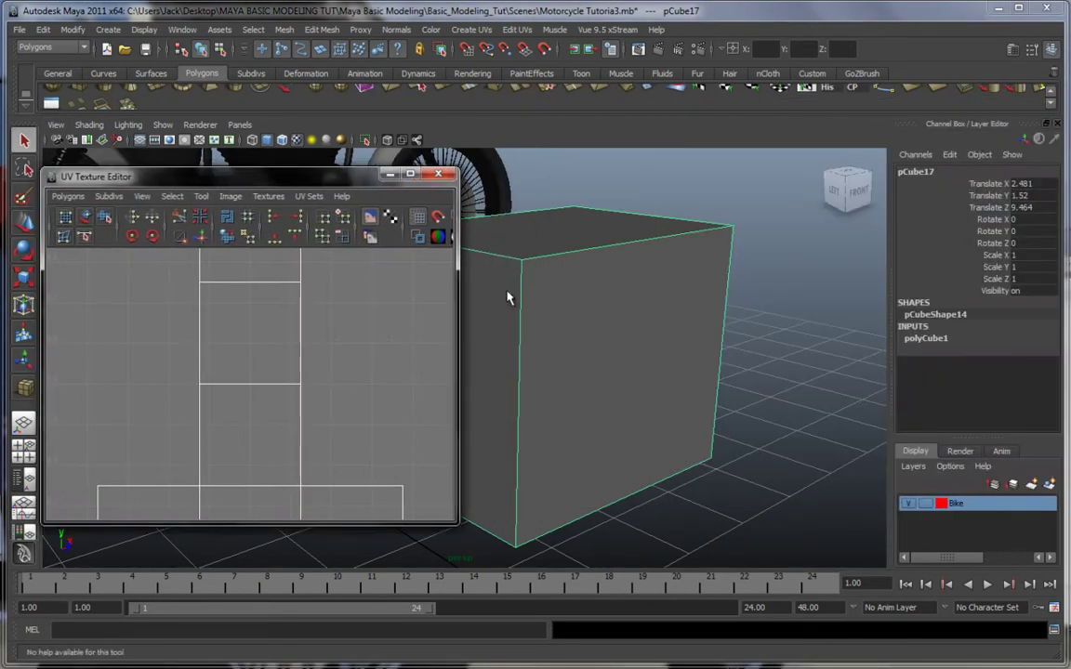
pyautogui.moveTo(493, 302)
pyautogui.keyDown('alt'); pyautogui.mouseDown()
pyautogui.moveTo(614, 332)
pyautogui.moveTo(614, 306)
pyautogui.moveTo(499, 288)
pyautogui.mouseUp(); pyautogui.keyUp('alt')
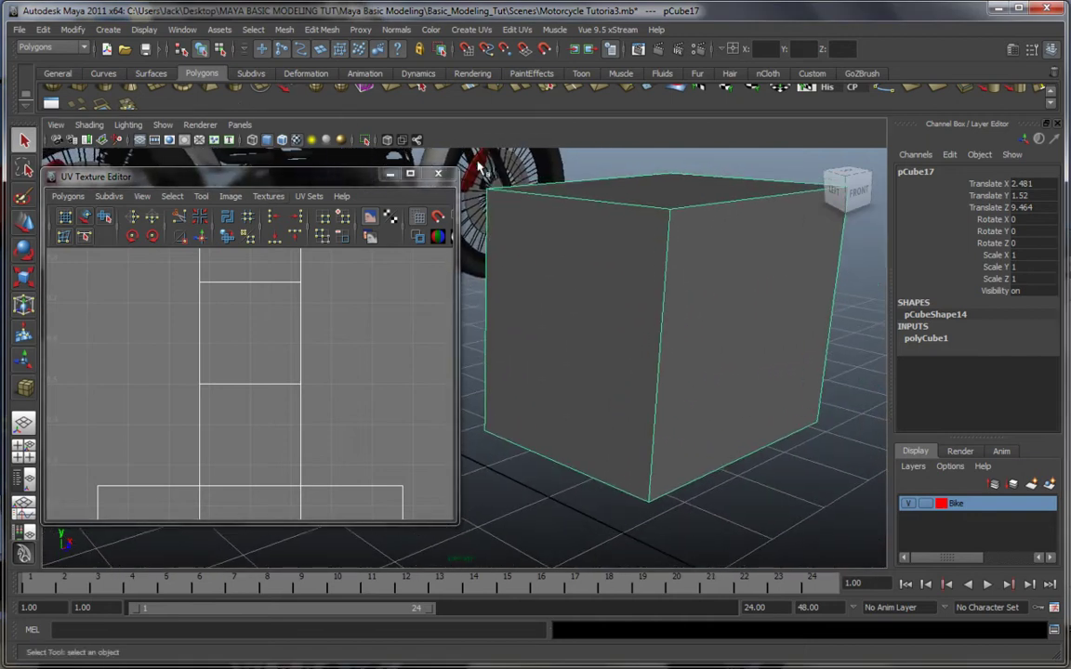
pyautogui.click(182, 29)
pyautogui.moveTo(229, 71)
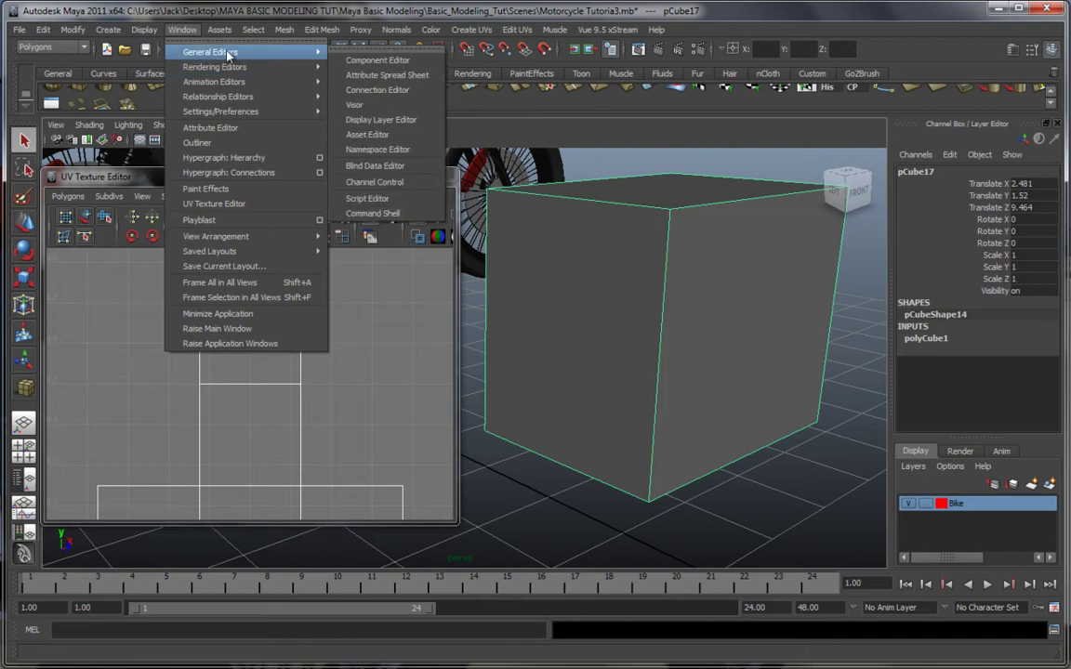
pyautogui.moveTo(240, 111)
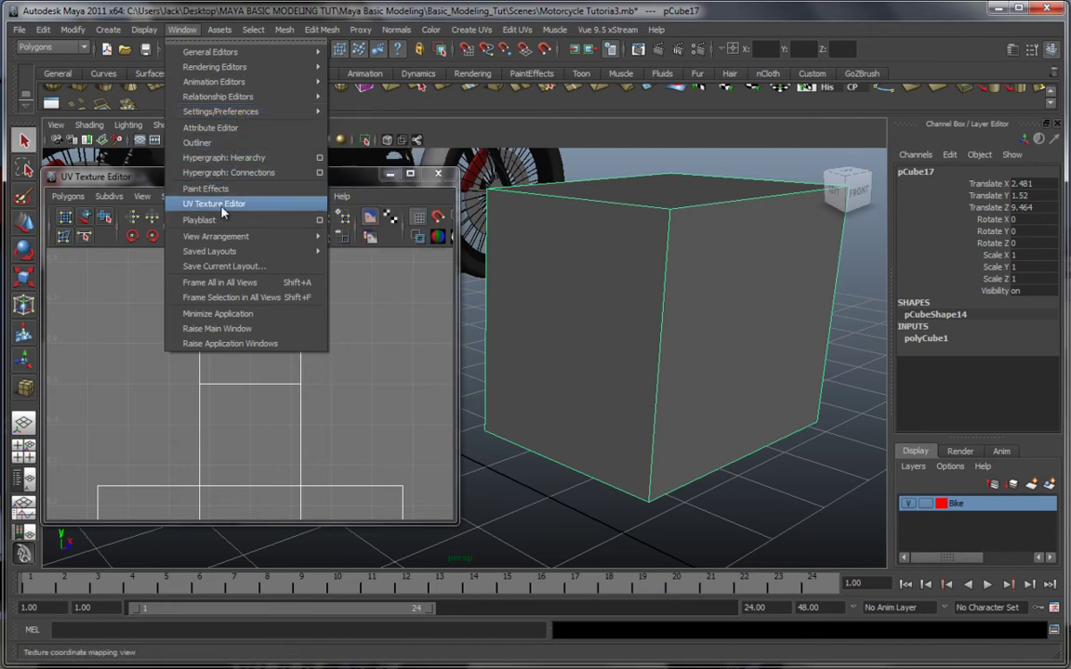
pyautogui.click(269, 204)
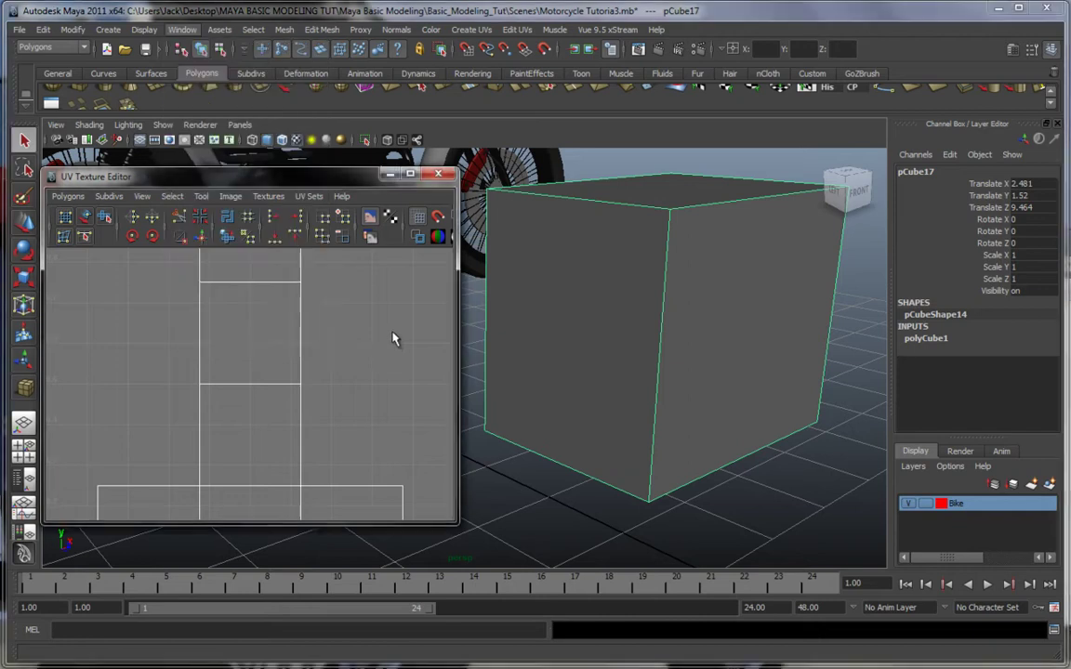
# Select the four UVs of the uppermost square in the cube's UV layout and inspect the matching corners on the model.
pyautogui.scroll(-6, 307, 363)
pyautogui.scroll(5, 307, 363)
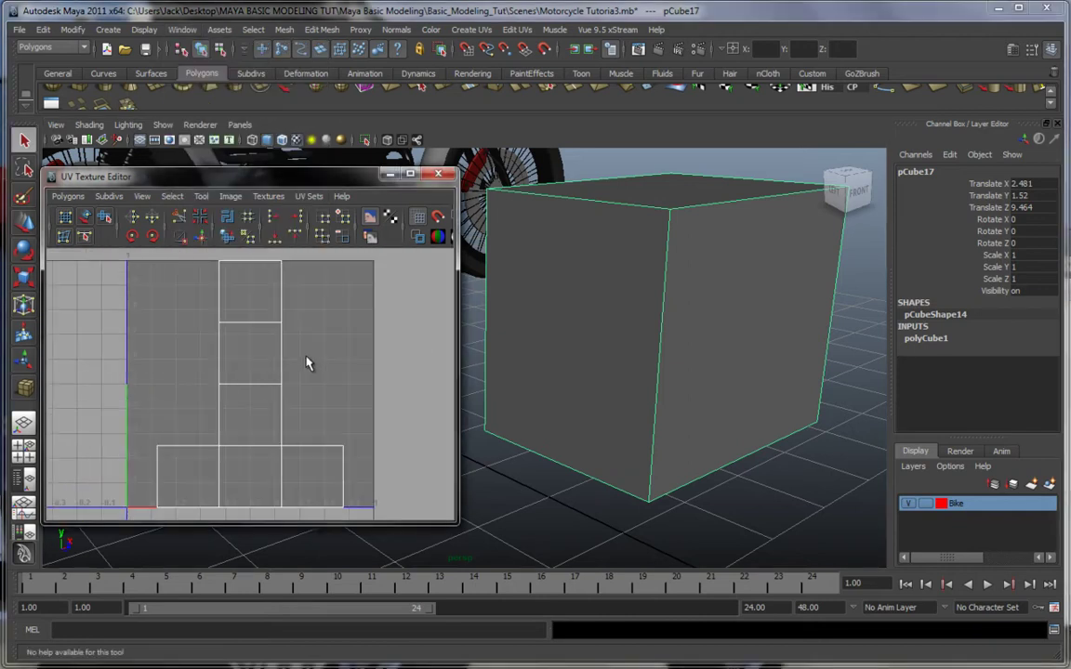
pyautogui.moveTo(550, 349)
pyautogui.keyDown('alt'); pyautogui.mouseDown(button='middle')
pyautogui.moveTo(570, 356)
pyautogui.moveTo(553, 349)
pyautogui.mouseUp(button='middle'); pyautogui.keyUp('alt')
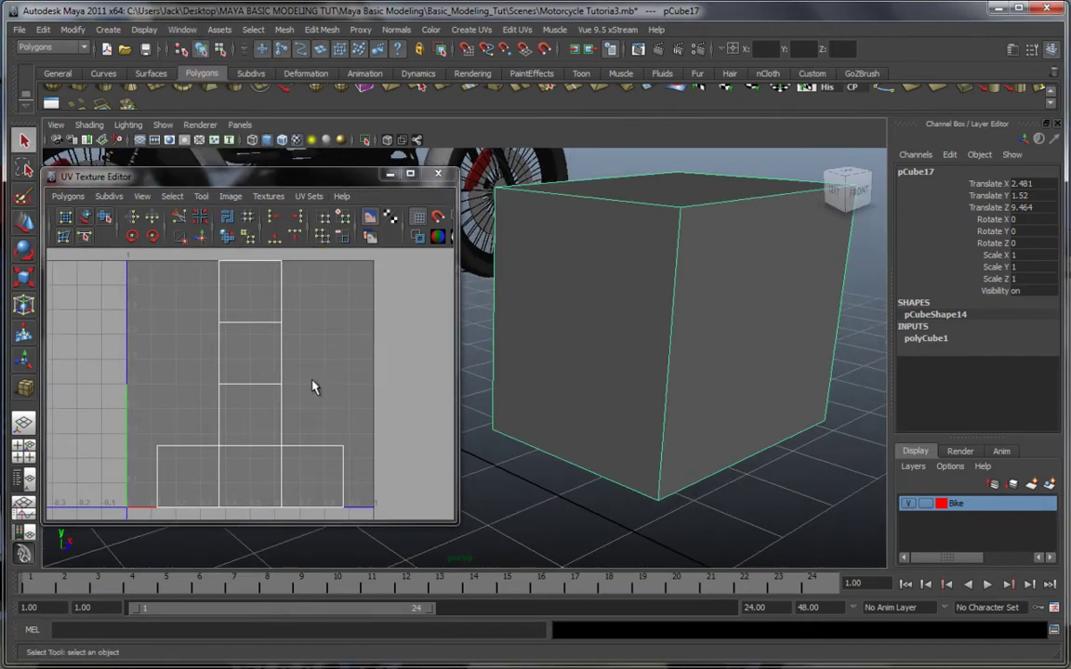
pyautogui.moveTo(312, 381)
pyautogui.keyDown('alt'); pyautogui.mouseDown(button='middle')
pyautogui.moveTo(322, 371)
pyautogui.moveTo(314, 378)
pyautogui.mouseUp(button='middle'); pyautogui.keyUp('alt')
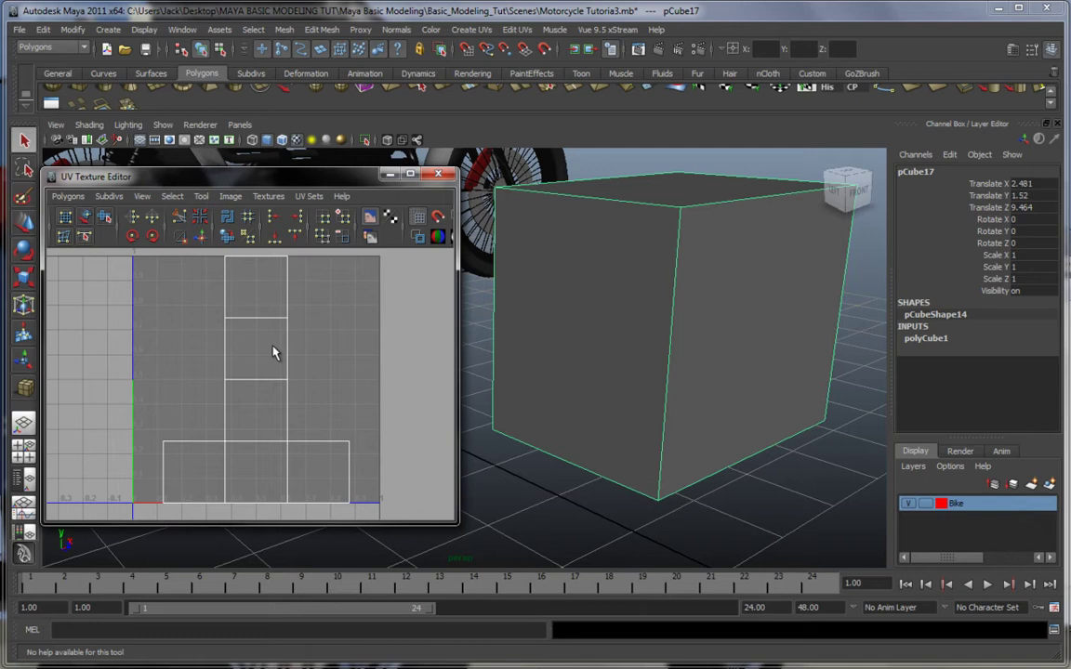
pyautogui.rightClick(275, 348)
pyautogui.click(327, 346)
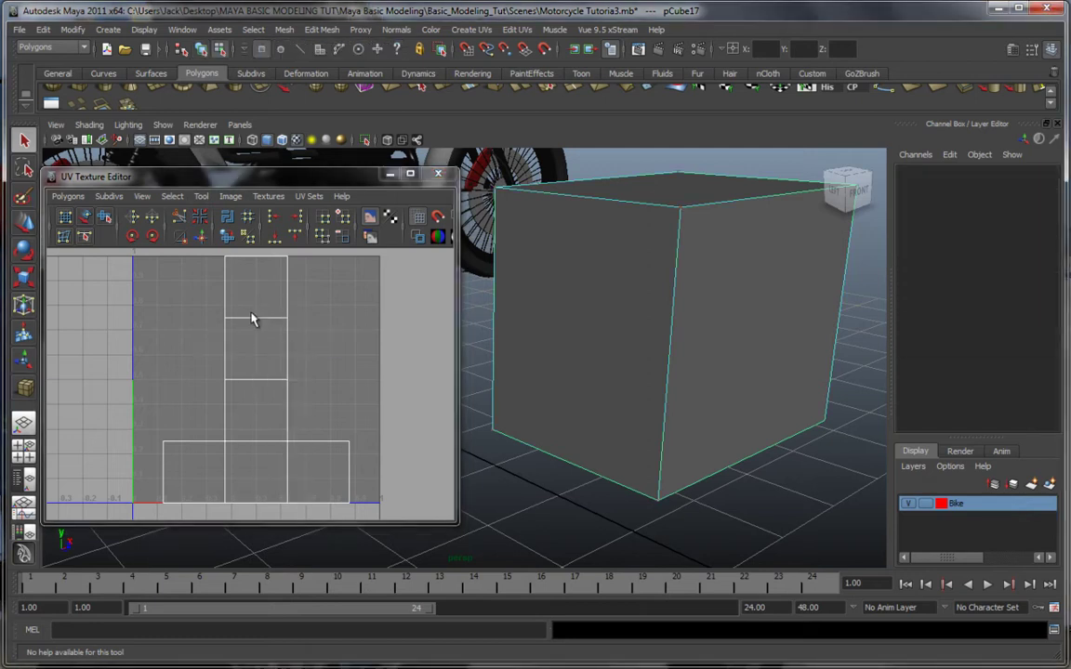
pyautogui.moveTo(208, 252); pyautogui.dragTo(324, 336)
pyautogui.keyDown('alt'); pyautogui.moveTo(678, 332); pyautogui.dragTo(728, 357); pyautogui.keyUp('alt')
pyautogui.keyDown('alt'); pyautogui.moveTo(728, 356); pyautogui.dragTo(645, 335, button='right'); pyautogui.keyUp('alt')
pyautogui.keyDown('alt'); pyautogui.moveTo(645, 335); pyautogui.dragTo(674, 390); pyautogui.keyUp('alt')
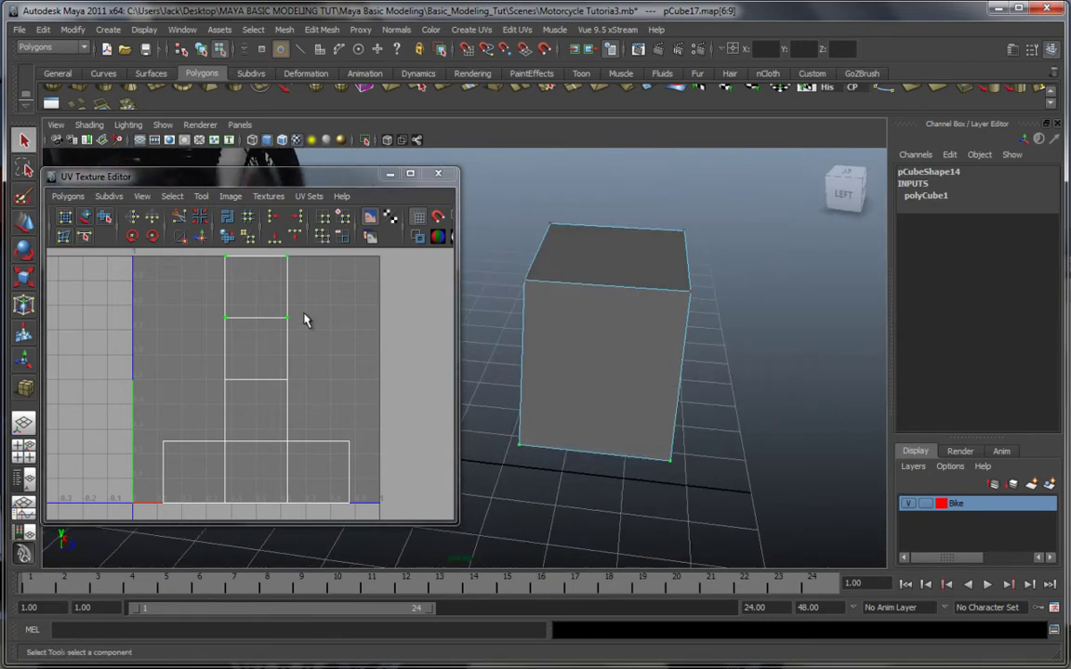
# Select the uppermost and second faces of the UV layout one at a time to locate them on the cube.
pyautogui.rightClick(286, 294)
pyautogui.moveTo(286, 294); pyautogui.dragTo(285, 336, button='right')
pyautogui.click(268, 294)
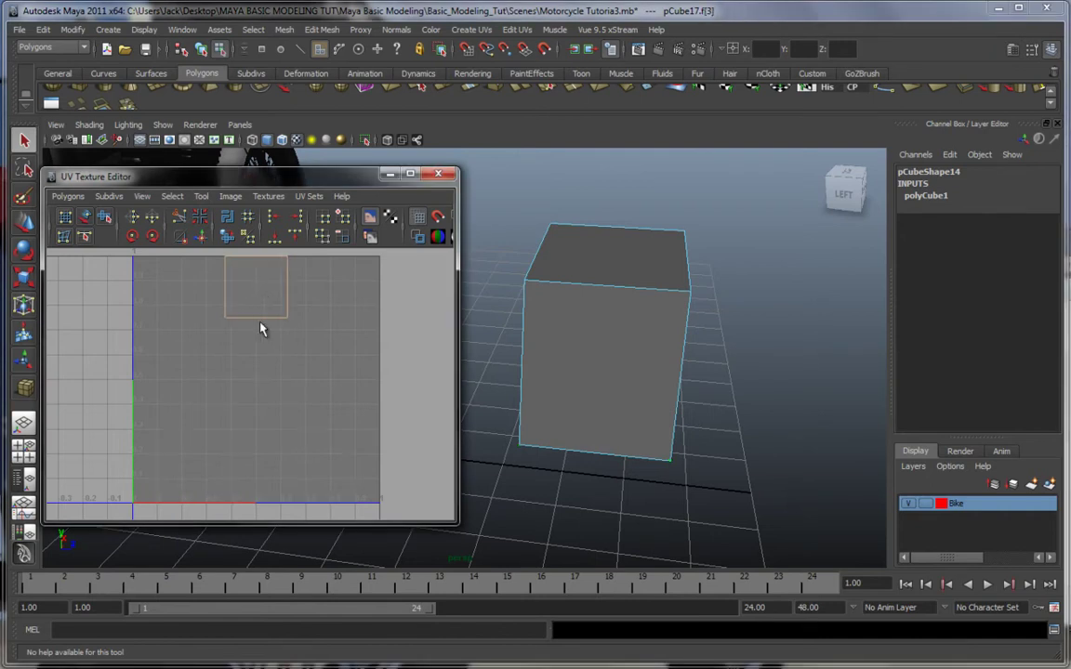
pyautogui.keyDown('alt'); pyautogui.moveTo(621, 436); pyautogui.dragTo(524, 358); pyautogui.keyUp('alt')
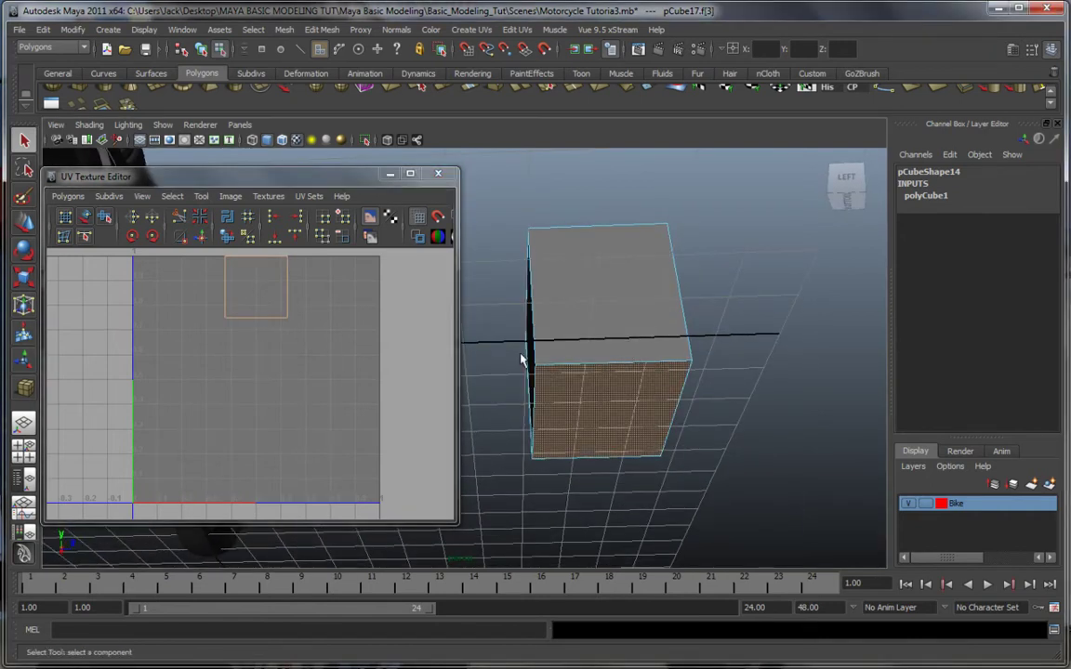
pyautogui.click(322, 339)
pyautogui.click(255, 353)
pyautogui.click(346, 382)
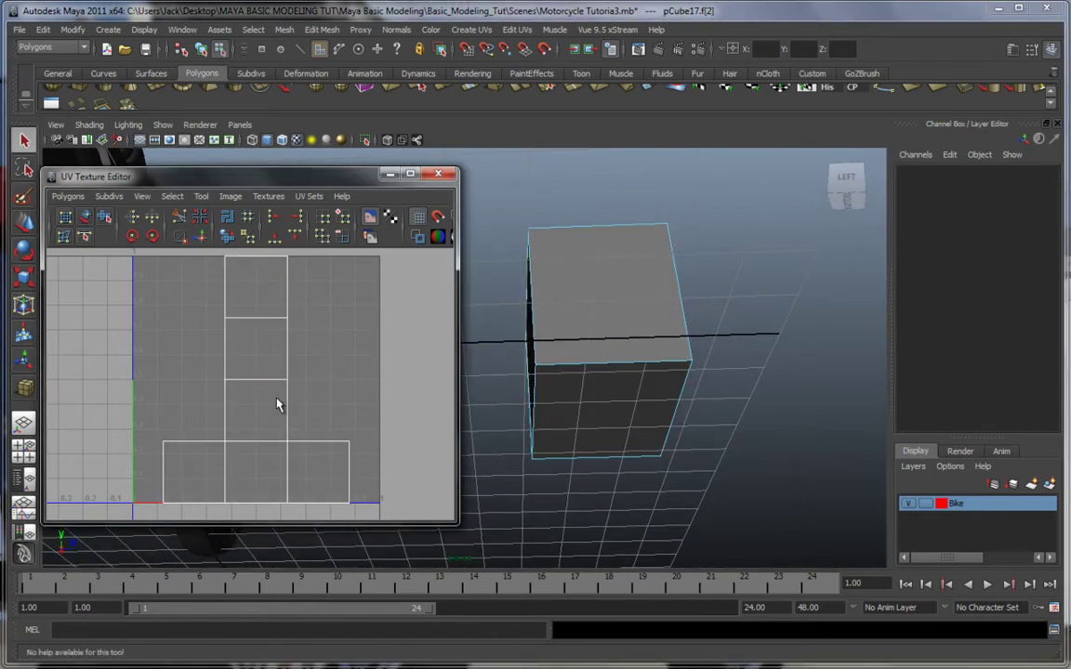
# Select the third face of the UV column and the faces of its bottom row to match them with the cube.
pyautogui.click(279, 409)
pyautogui.keyDown('alt'); pyautogui.moveTo(615, 357); pyautogui.dragTo(661, 455); pyautogui.keyUp('alt')
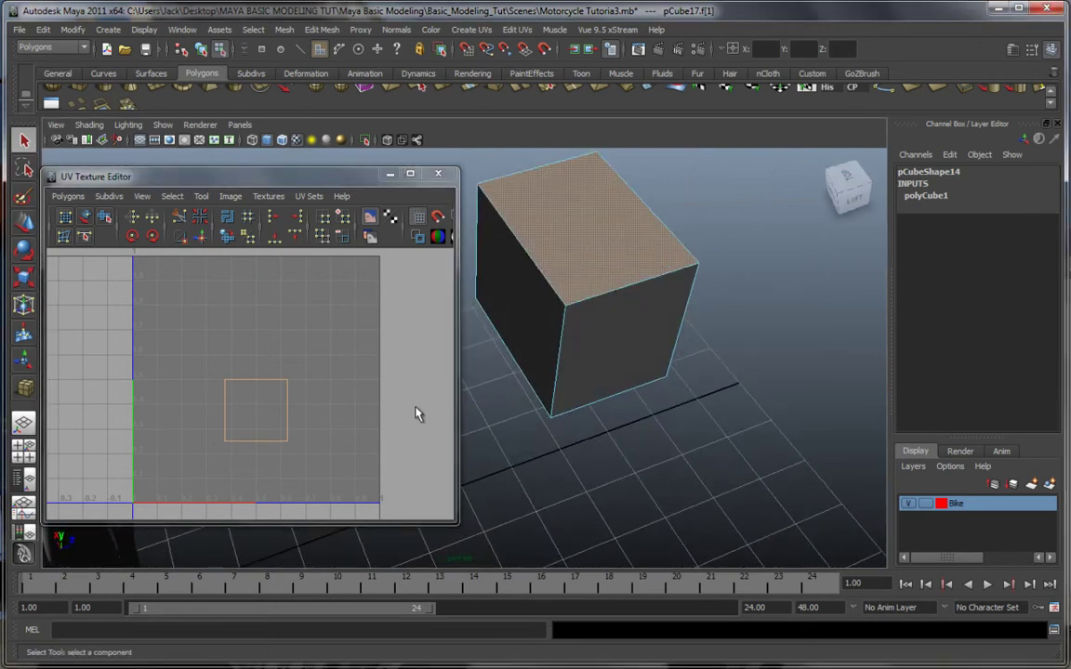
pyautogui.click(398, 394)
pyautogui.click(199, 470)
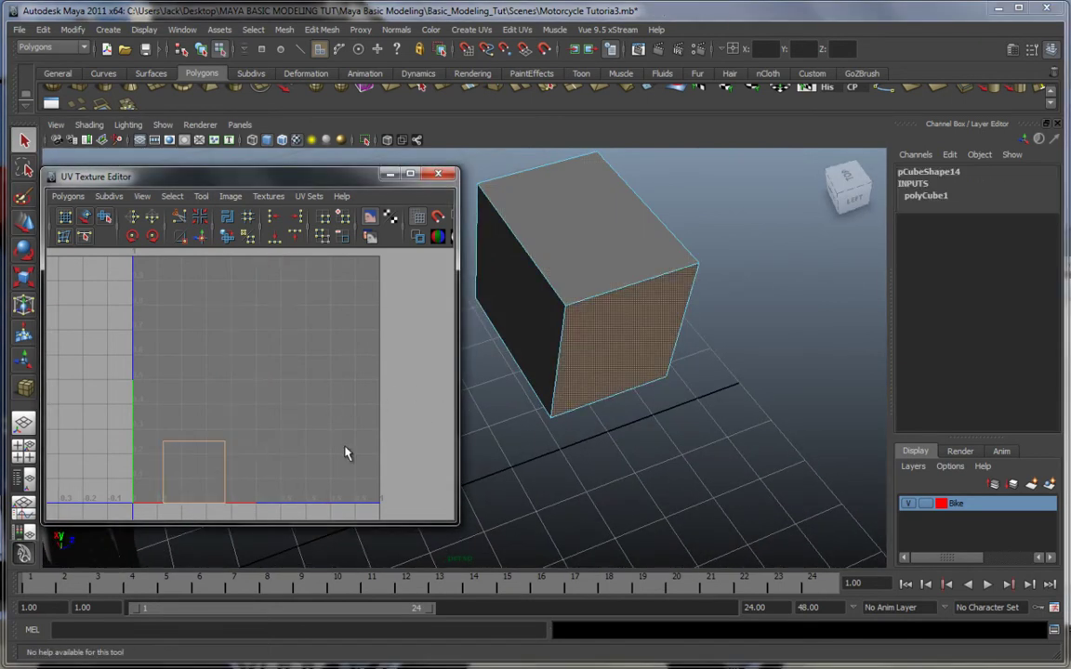
pyautogui.click(358, 393)
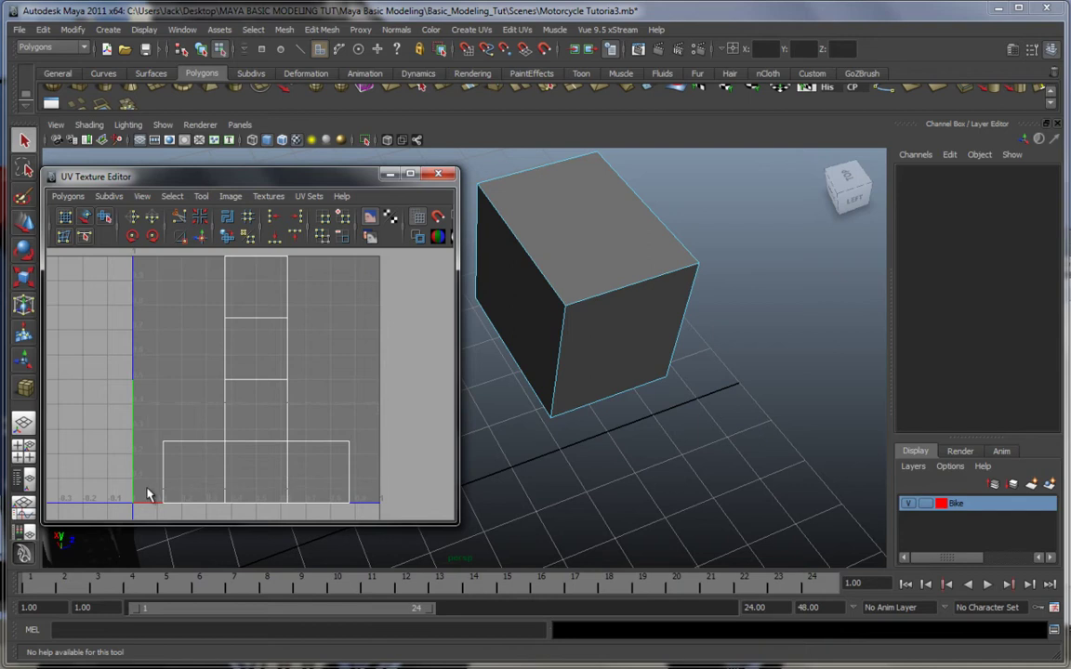
pyautogui.moveTo(147, 495); pyautogui.dragTo(348, 408)
pyautogui.keyDown('alt'); pyautogui.moveTo(657, 375); pyautogui.dragTo(636, 354); pyautogui.keyUp('alt')
pyautogui.click(373, 395)
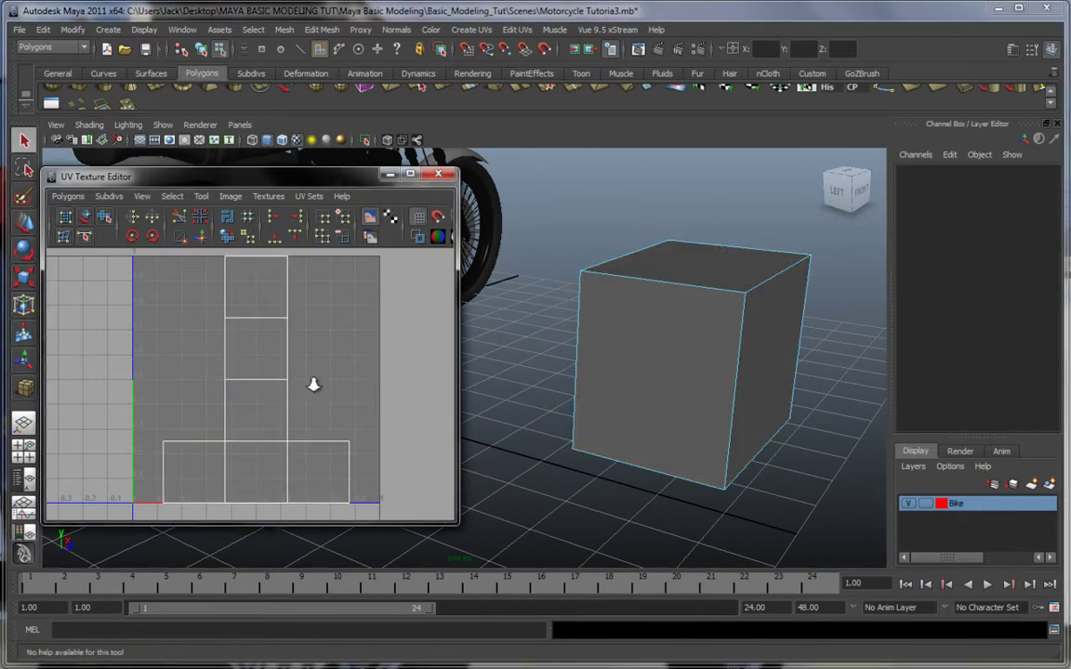
# Examine how the cube's UV layout sits within the 0-to-1 texture square of the UV grid.
pyautogui.keyDown('alt'); pyautogui.moveTo(313, 385); pyautogui.dragTo(277, 394, button='right'); pyautogui.keyUp('alt')
pyautogui.keyDown('alt'); pyautogui.moveTo(267, 395); pyautogui.dragTo(339, 385, button='middle'); pyautogui.keyUp('alt')
pyautogui.keyDown('alt'); pyautogui.moveTo(339, 385); pyautogui.dragTo(326, 388, button='right'); pyautogui.keyUp('alt')
pyautogui.keyDown('alt'); pyautogui.moveTo(325, 388); pyautogui.dragTo(326, 357, button='middle'); pyautogui.keyUp('alt')
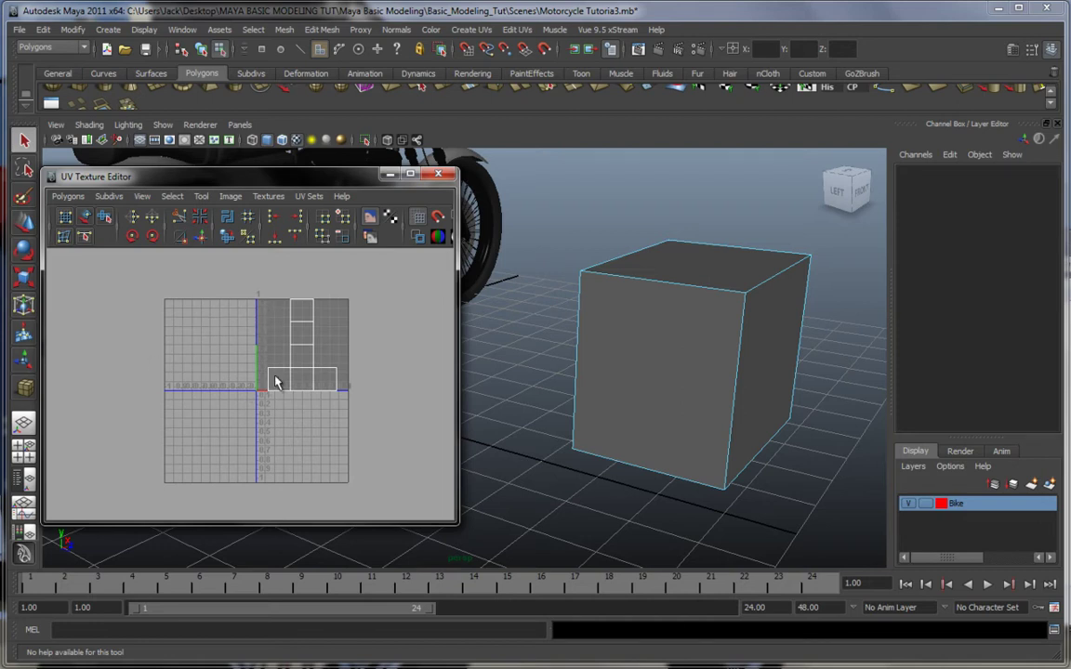
pyautogui.scroll(3, 296, 383)
pyautogui.keyDown('alt'); pyautogui.moveTo(367, 350); pyautogui.dragTo(298, 421, button='middle'); pyautogui.keyUp('alt')
pyautogui.scroll(3, 325, 394)
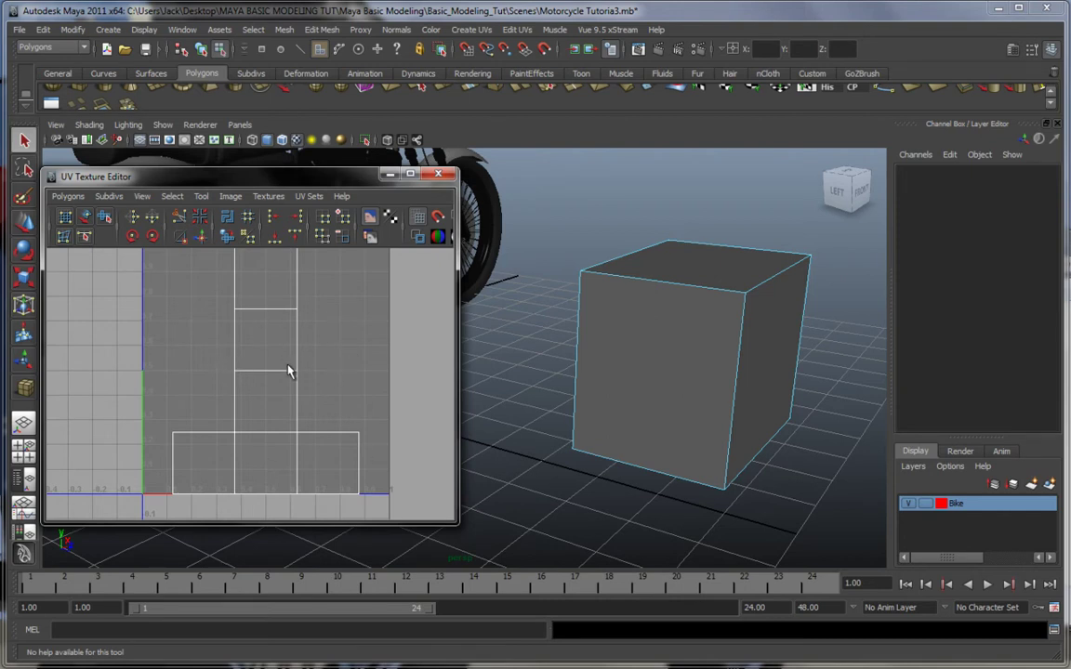
pyautogui.keyDown('alt'); pyautogui.moveTo(288, 371); pyautogui.dragTo(323, 366, button='middle'); pyautogui.keyUp('alt')
pyautogui.scroll(-2, 293, 396)
pyautogui.scroll(-1, 297, 379)
pyautogui.scroll(-1, 314, 394)
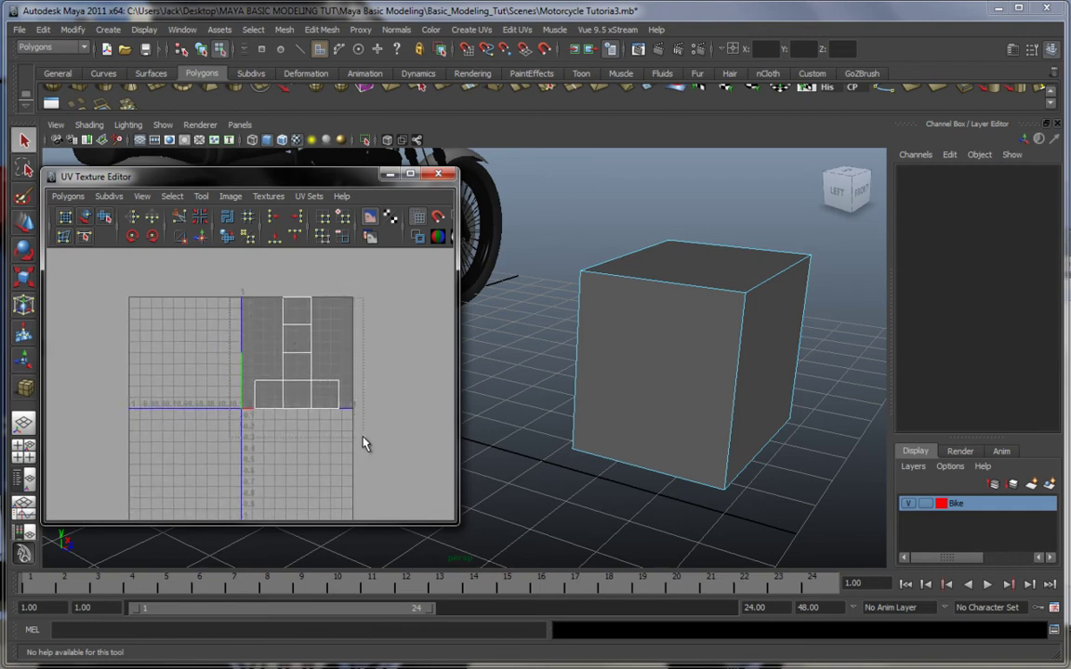
# Select all UVs of the cube and scale them up uniformly well beyond the 0-to-1 texture square.
pyautogui.moveTo(364, 437); pyautogui.dragTo(363, 437)
pyautogui.moveTo(298, 361); pyautogui.dragTo(350, 360, button='right')
pyautogui.moveTo(236, 294); pyautogui.dragTo(385, 431)
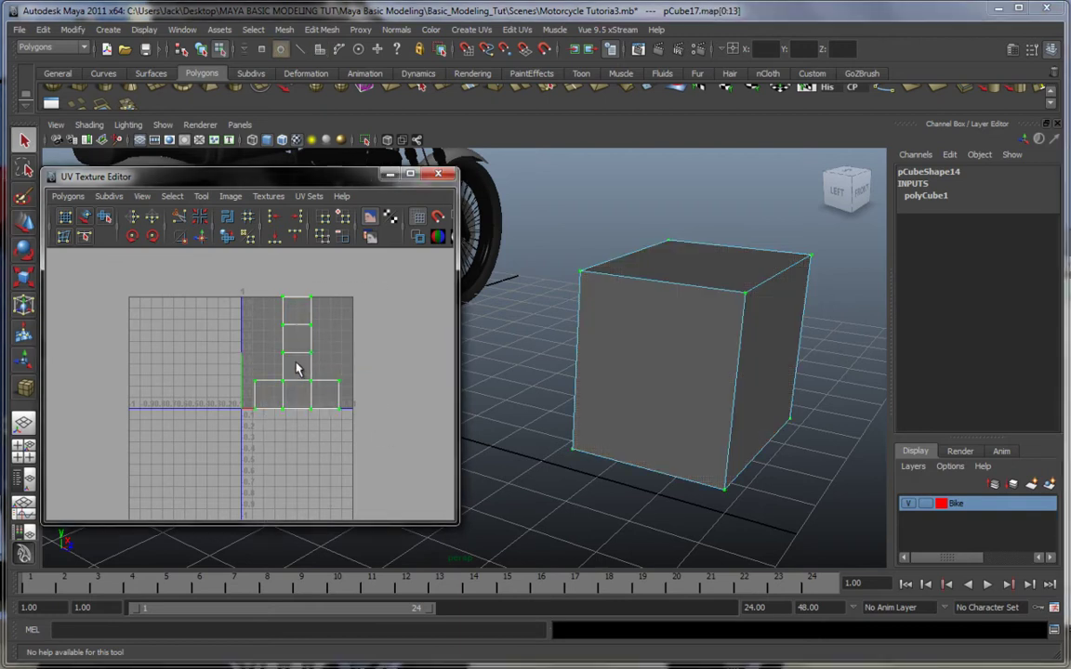
pyautogui.press('r')
pyautogui.moveTo(297, 353); pyautogui.dragTo(426, 368)
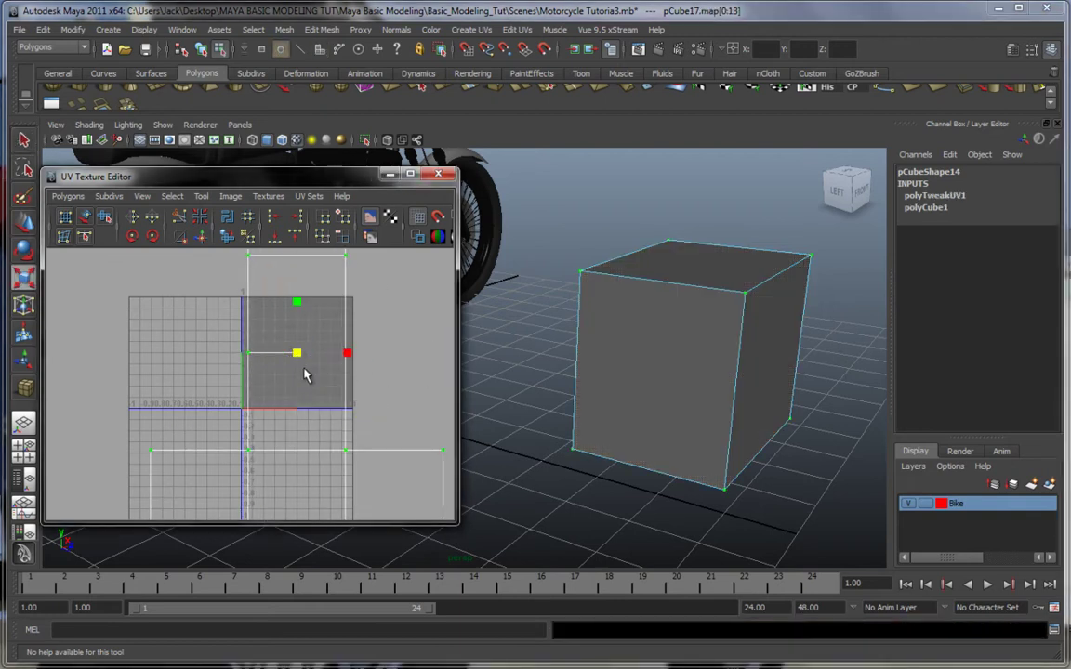
# Move the enlarged UV layout up so its bottom row straddles the lower edge of the 0-to-1 texture square.
pyautogui.scroll(-2, 306, 374)
pyautogui.press('w')
pyautogui.moveTo(279, 363); pyautogui.dragTo(259, 293)
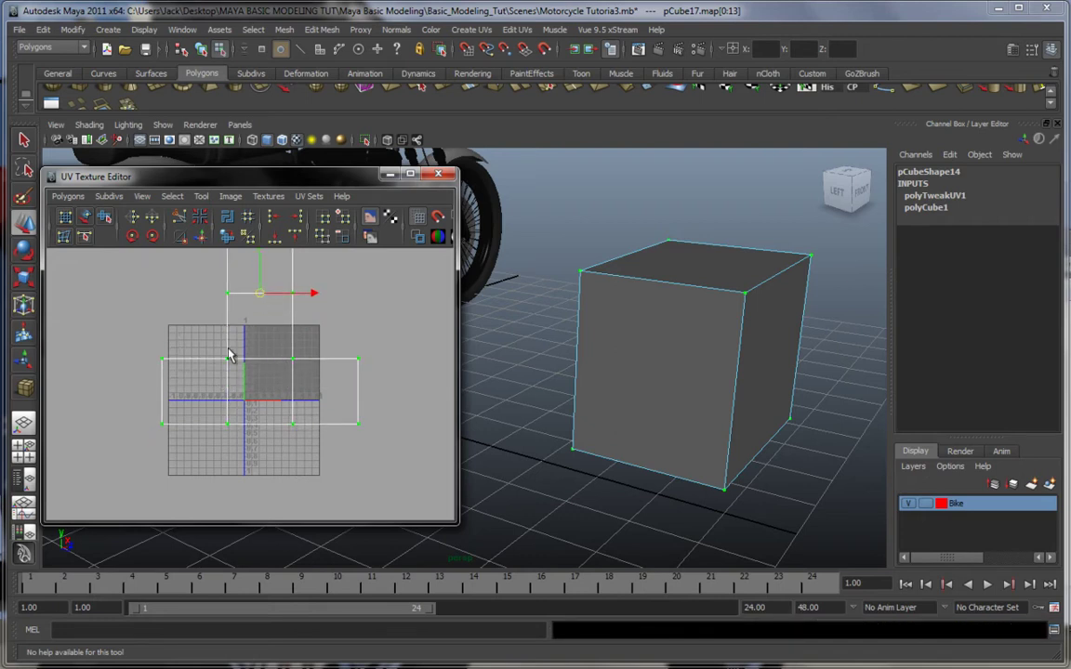
# Scale the cube's whole UV layout down uniformly until it fits inside the 0-to-1 texture square, and clear the UV selection.
pyautogui.moveTo(273, 356)
pyautogui.keyDown('alt'); pyautogui.mouseDown(button='middle')
pyautogui.moveTo(277, 440)
pyautogui.moveTo(289, 365)
pyautogui.mouseUp(button='middle'); pyautogui.keyUp('alt')
pyautogui.press('r')
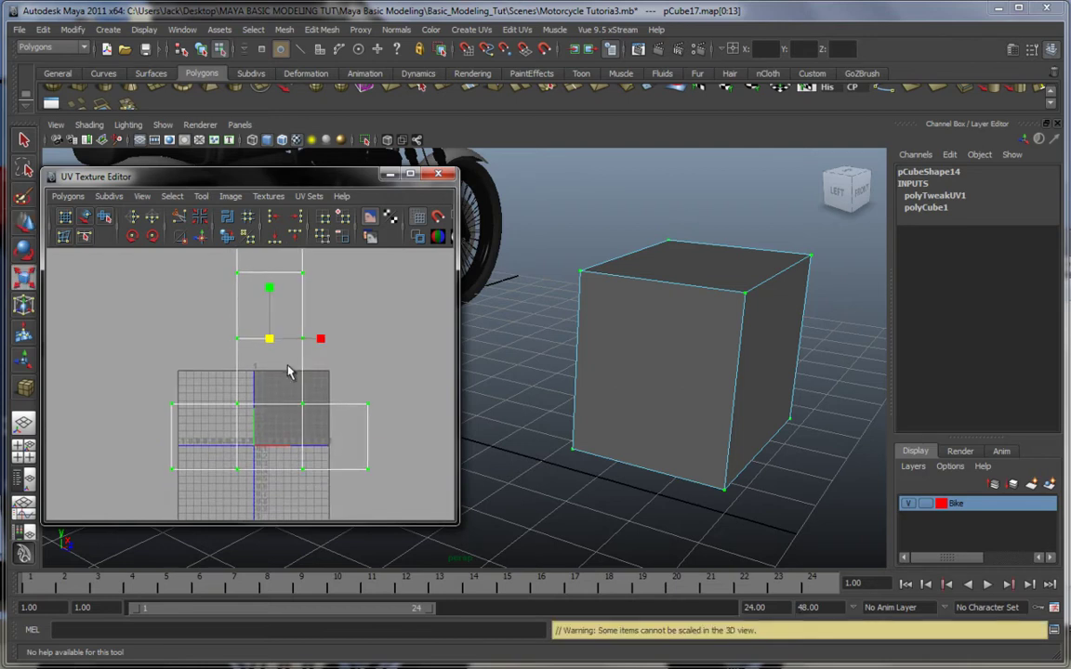
pyautogui.moveTo(269, 341); pyautogui.dragTo(290, 407)
pyautogui.press('w')
pyautogui.press('w')
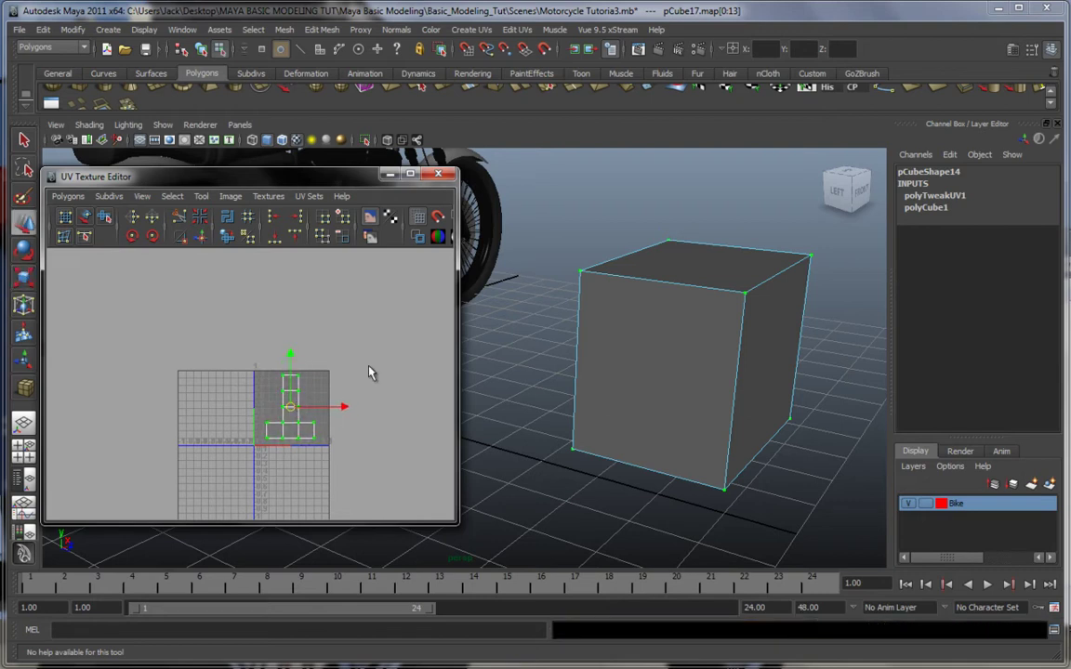
pyautogui.click(369, 366)
pyautogui.scroll(6, 372, 355)
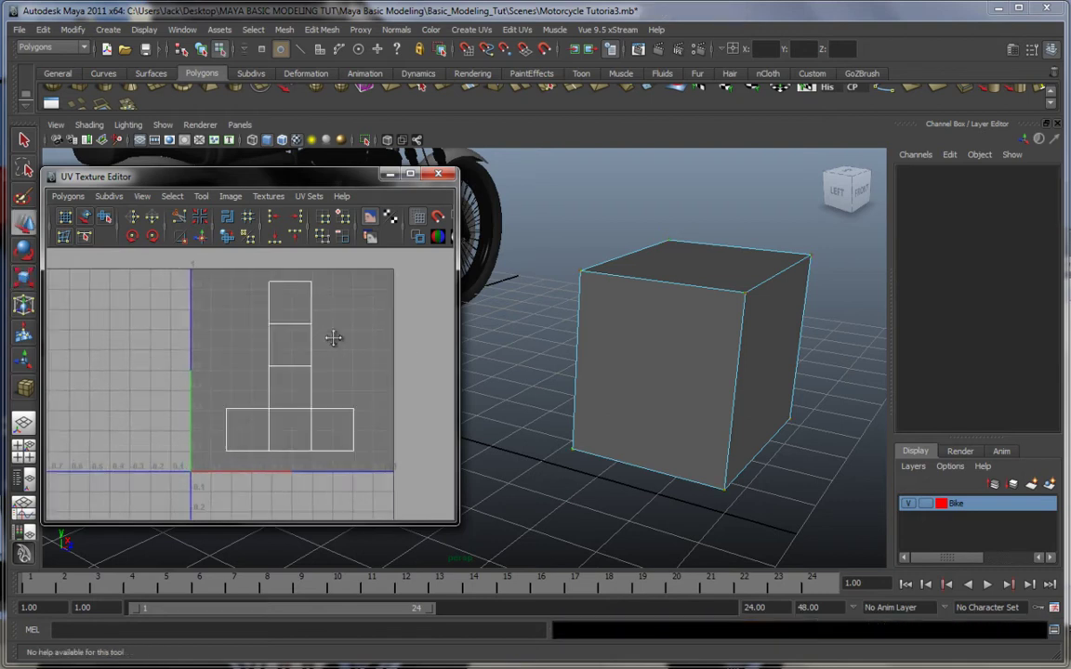
# Delete the practice cube and frame the motorcycle from the side.
pyautogui.click(641, 325)
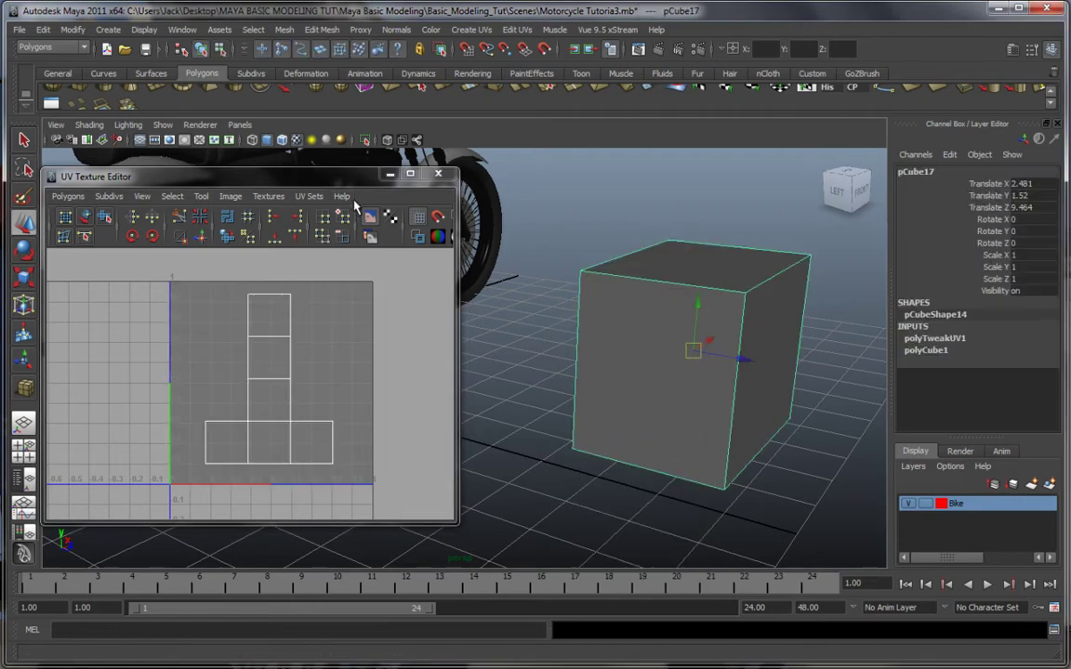
pyautogui.press('Delete')
pyautogui.press('a')
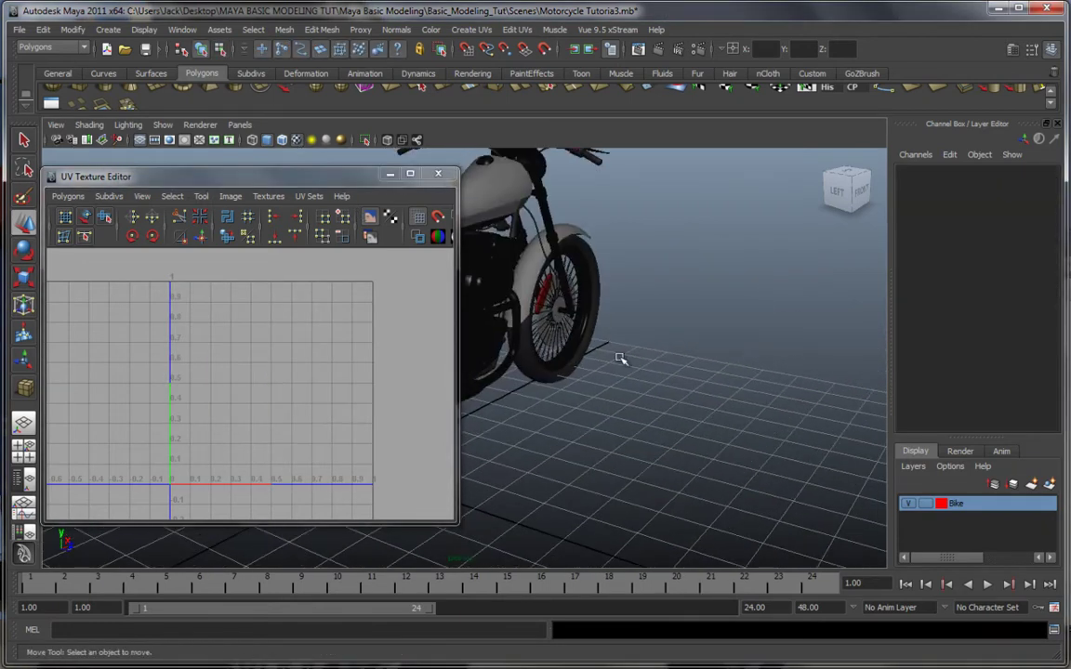
pyautogui.keyDown('alt'); pyautogui.moveTo(635, 365); pyautogui.dragTo(625, 322); pyautogui.keyUp('alt')
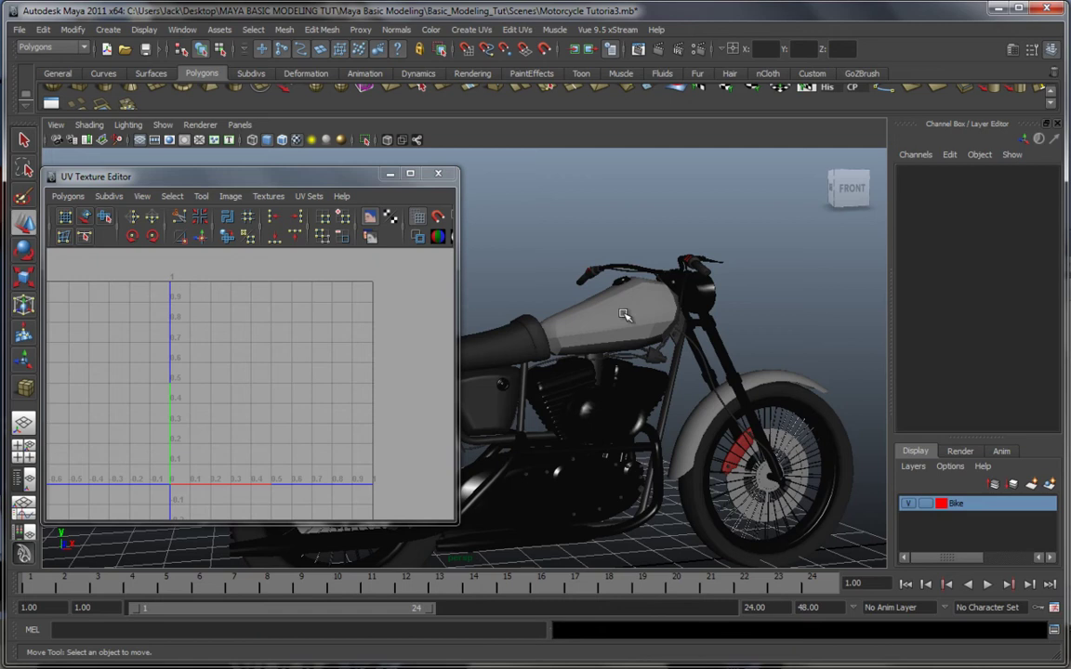
# Select the motorcycle's fuel tank, switch it to face selection, and pick a face on the tank's side.
pyautogui.click(624, 316)
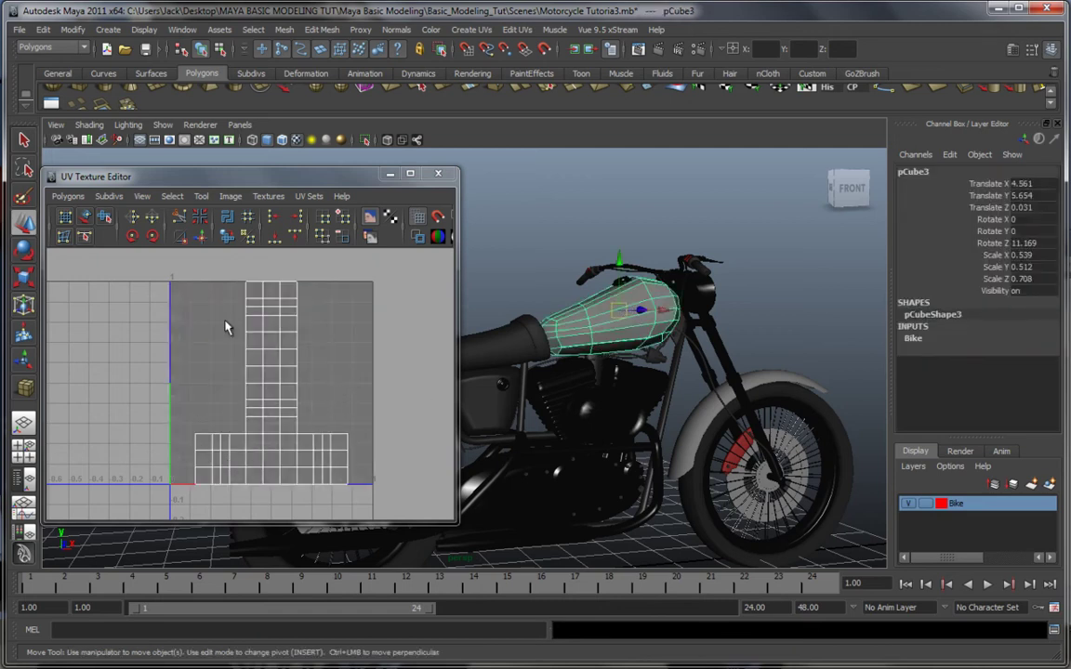
pyautogui.scroll(4, 616, 346)
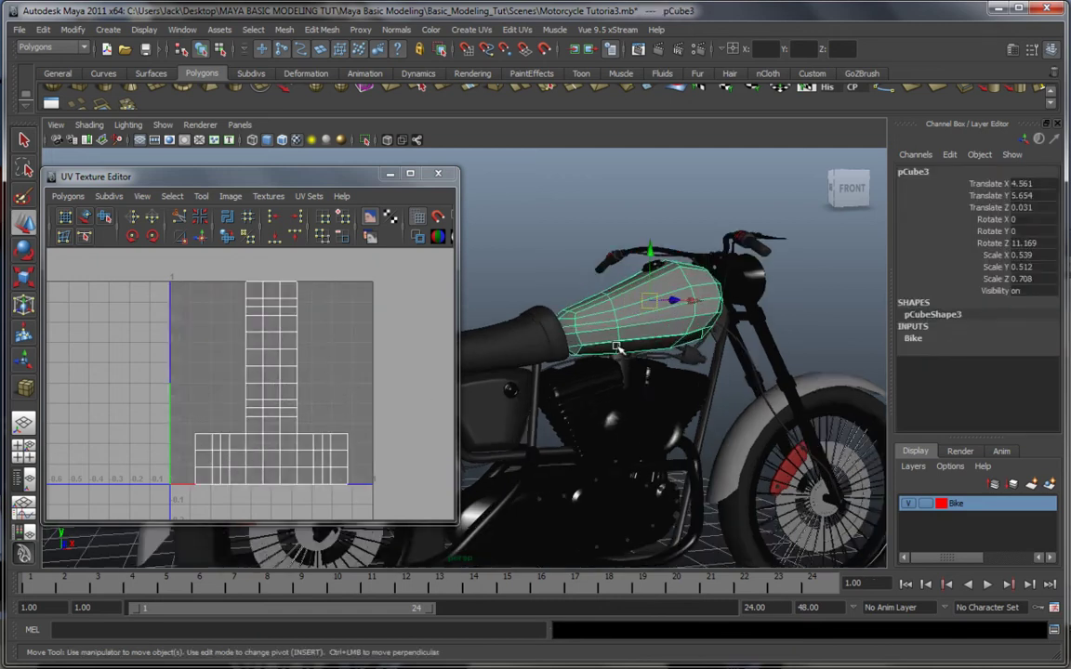
pyautogui.keyDown('alt'); pyautogui.moveTo(669, 337); pyautogui.dragTo(650, 375, button='middle'); pyautogui.keyUp('alt')
pyautogui.moveTo(650, 375)
pyautogui.keyDown('alt'); pyautogui.mouseDown()
pyautogui.moveTo(475, 388)
pyautogui.moveTo(638, 377)
pyautogui.mouseUp(); pyautogui.keyUp('alt')
pyautogui.moveTo(637, 377); pyautogui.dragTo(644, 377, button='right')
pyautogui.click(644, 381)
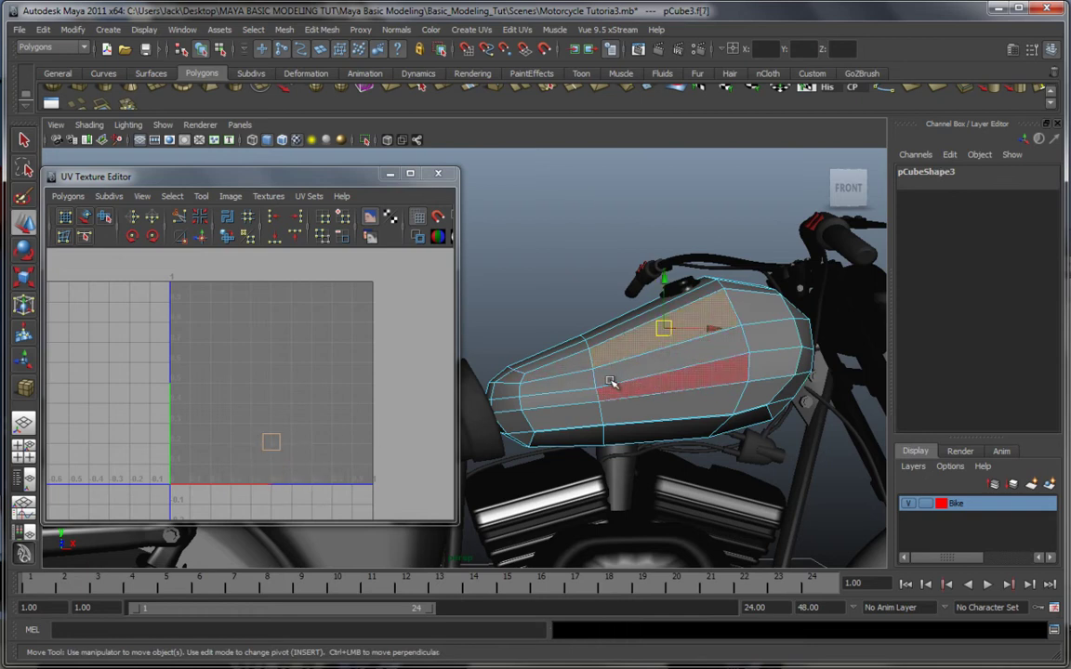
# Pick a face on the upper part of the tank to locate it in the UV layout, and clear the face selection.
pyautogui.keyDown('alt'); pyautogui.moveTo(610, 383); pyautogui.dragTo(782, 377); pyautogui.keyUp('alt')
pyautogui.click(581, 302)
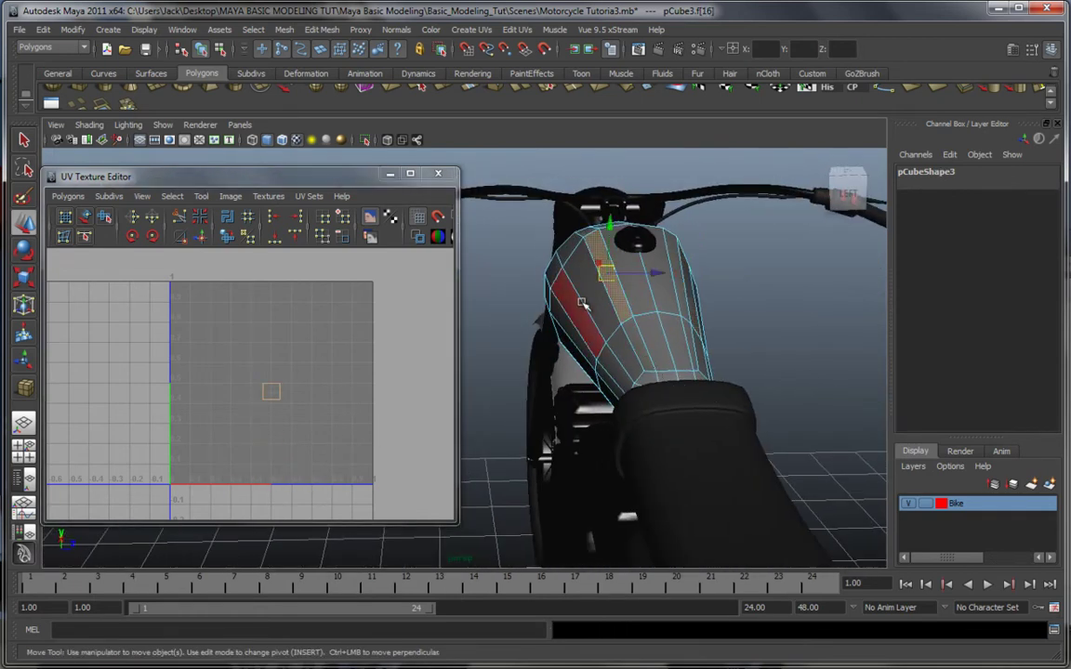
pyautogui.click(581, 302)
pyautogui.moveTo(547, 372); pyautogui.dragTo(576, 323)
pyautogui.keyDown('alt'); pyautogui.moveTo(577, 324); pyautogui.dragTo(578, 259, button='middle'); pyautogui.keyUp('alt')
pyautogui.keyDown('alt'); pyautogui.moveTo(662, 351); pyautogui.dragTo(562, 284, button='right'); pyautogui.keyUp('alt')
pyautogui.click(546, 254)
pyautogui.keyDown('alt'); pyautogui.moveTo(621, 356); pyautogui.dragTo(665, 350, button='middle'); pyautogui.keyUp('alt')
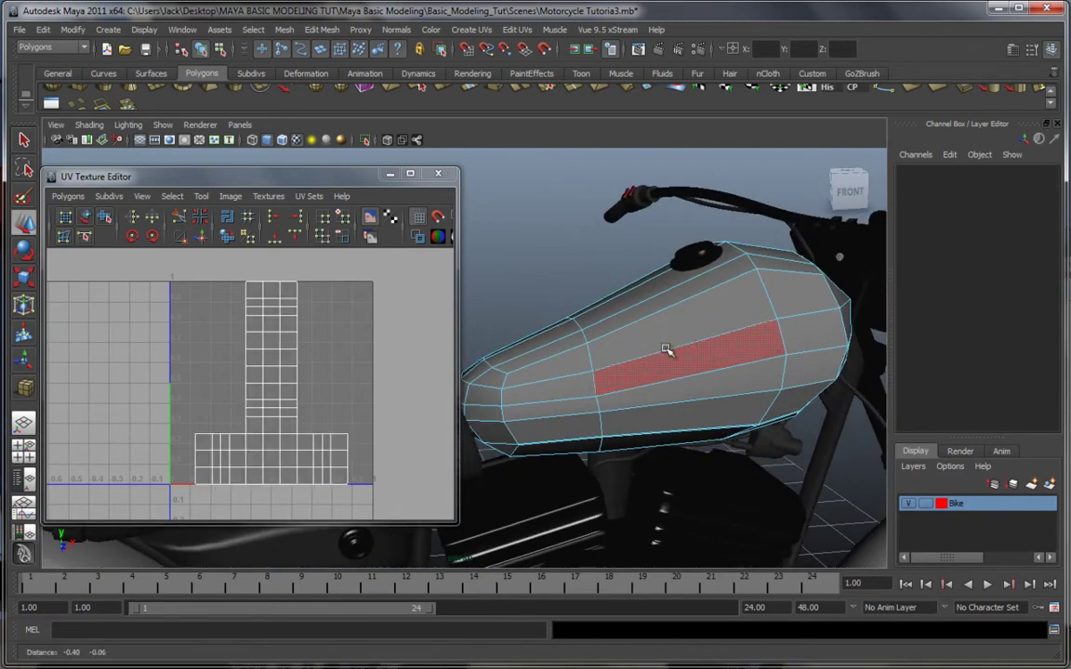
# Select the grid of large faces covering one side of the fuel tank.
pyautogui.keyDown('alt'); pyautogui.moveTo(669, 373); pyautogui.dragTo(635, 355); pyautogui.keyUp('alt')
pyautogui.keyDown('alt'); pyautogui.moveTo(664, 364); pyautogui.dragTo(724, 396, button='middle'); pyautogui.keyUp('alt')
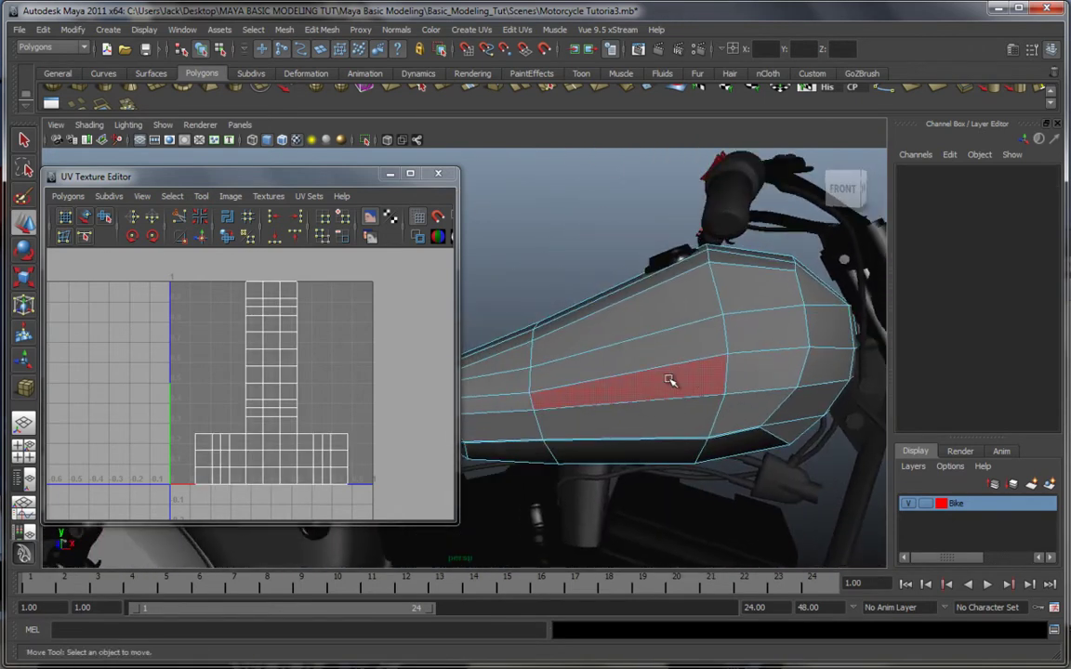
pyautogui.keyDown('alt'); pyautogui.moveTo(669, 380); pyautogui.dragTo(689, 355); pyautogui.keyUp('alt')
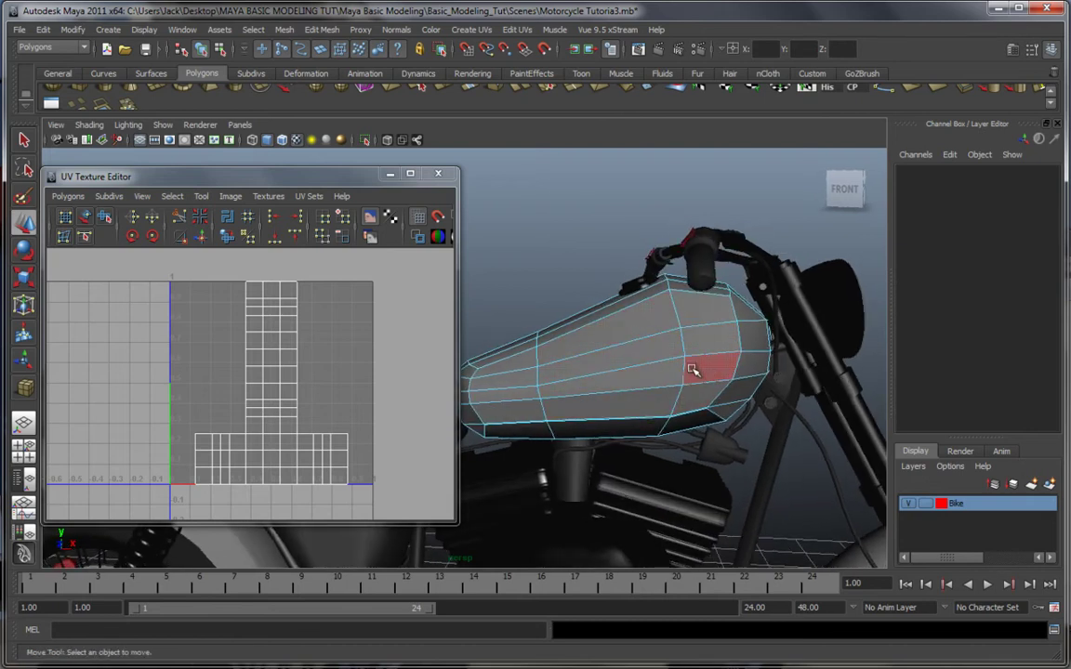
pyautogui.keyDown('alt'); pyautogui.moveTo(690, 378); pyautogui.dragTo(691, 389); pyautogui.keyUp('alt')
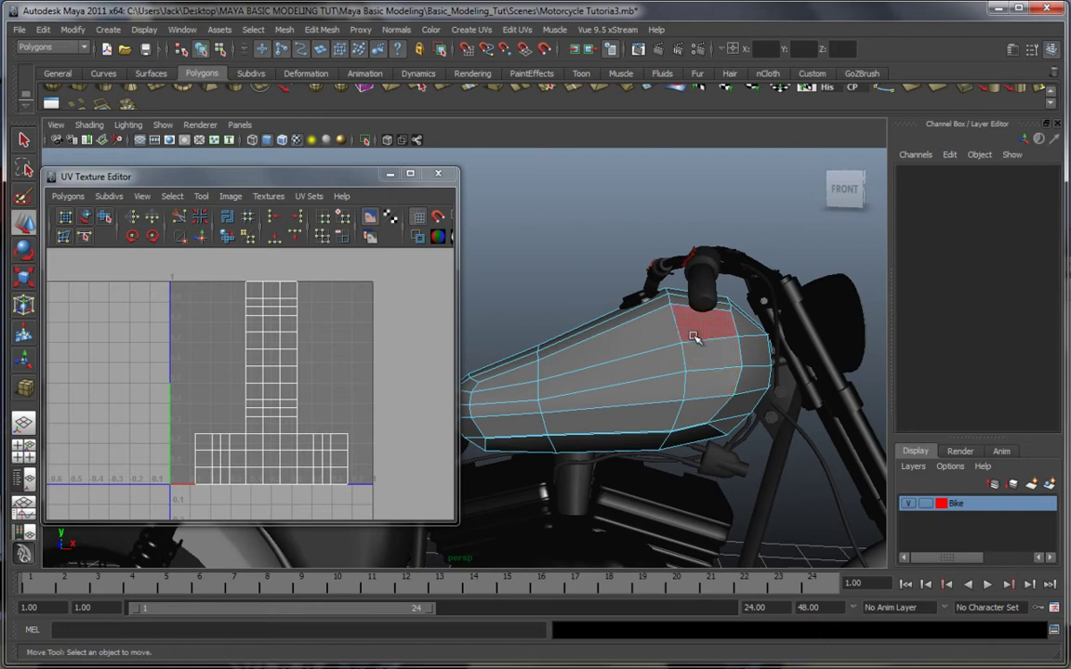
pyautogui.click(648, 343)
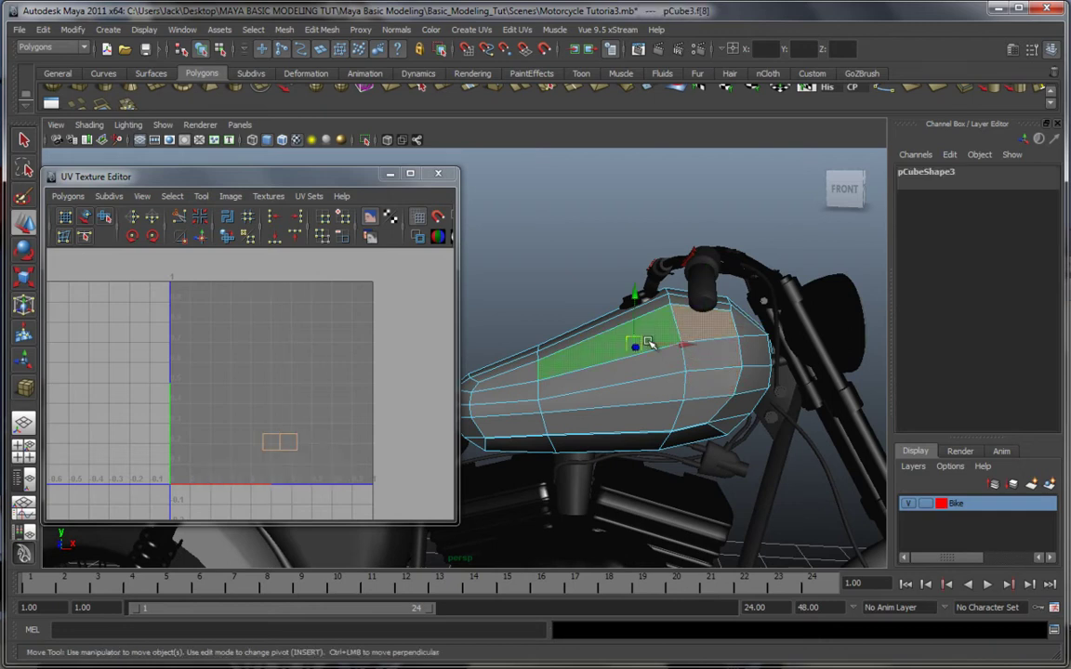
pyautogui.keyDown('shift'); pyautogui.click(537, 372); pyautogui.keyUp('shift')
pyautogui.keyDown('alt'); pyautogui.moveTo(536, 372); pyautogui.dragTo(571, 382); pyautogui.keyUp('alt')
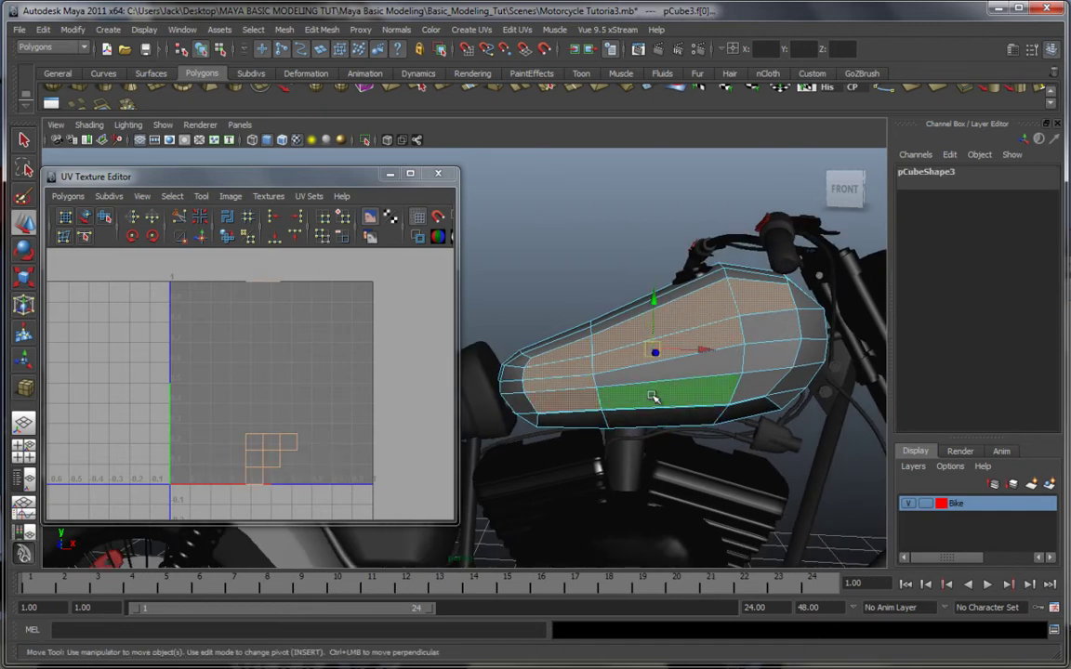
pyautogui.keyDown('shift'); pyautogui.click(770, 357); pyautogui.keyUp('shift')
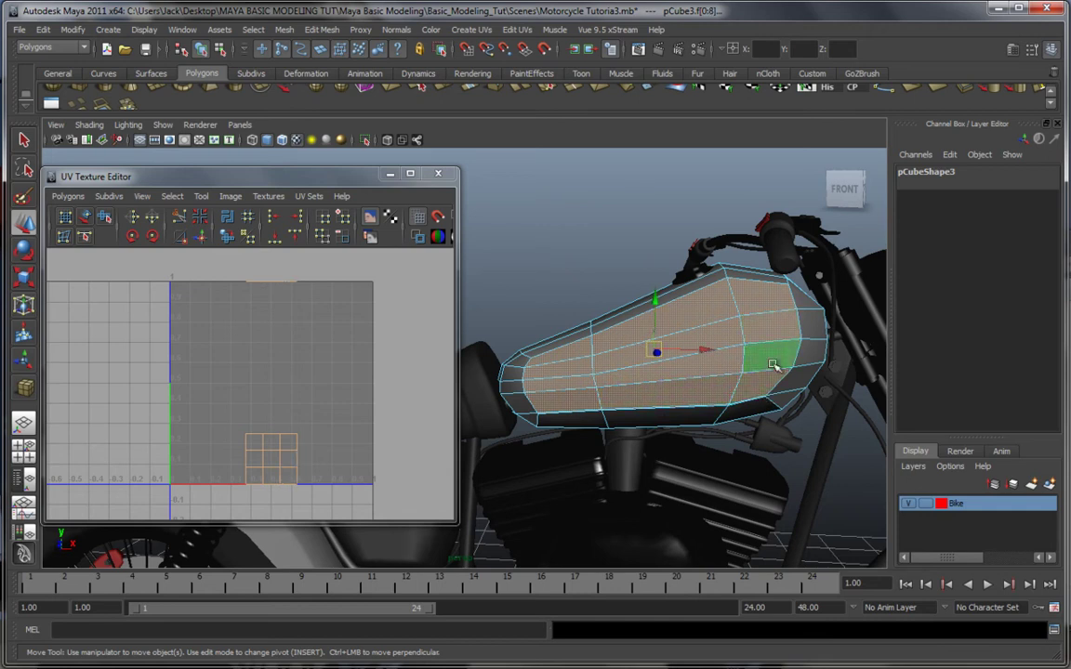
pyautogui.keyDown('alt'); pyautogui.moveTo(770, 357); pyautogui.dragTo(759, 335); pyautogui.keyUp('alt')
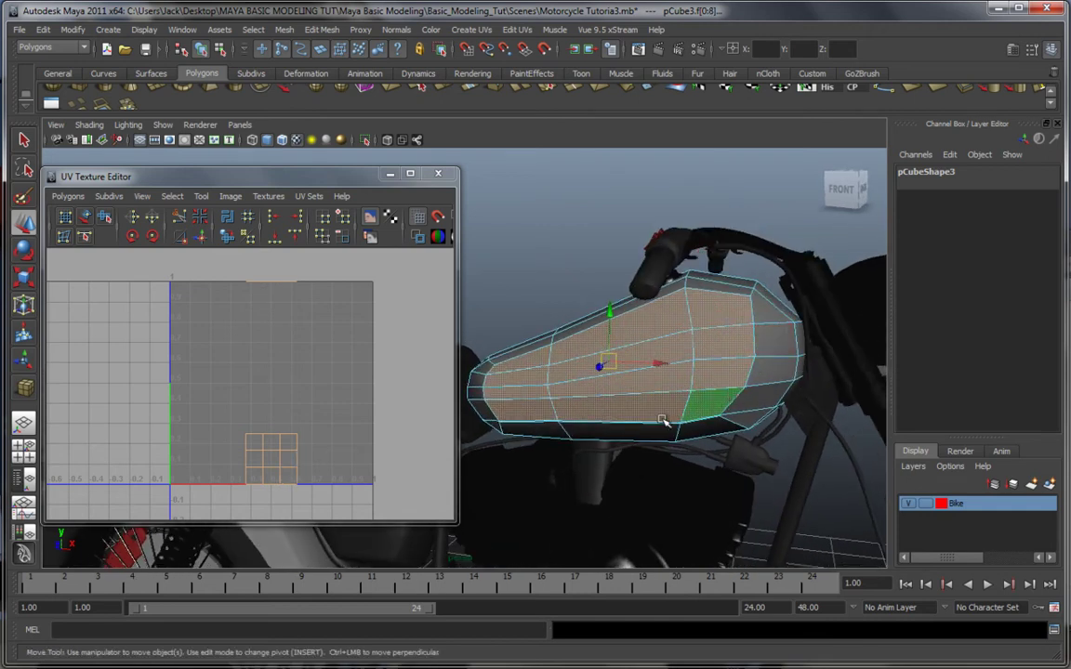
pyautogui.keyDown('alt'); pyautogui.moveTo(662, 421); pyautogui.dragTo(767, 447); pyautogui.keyUp('alt')
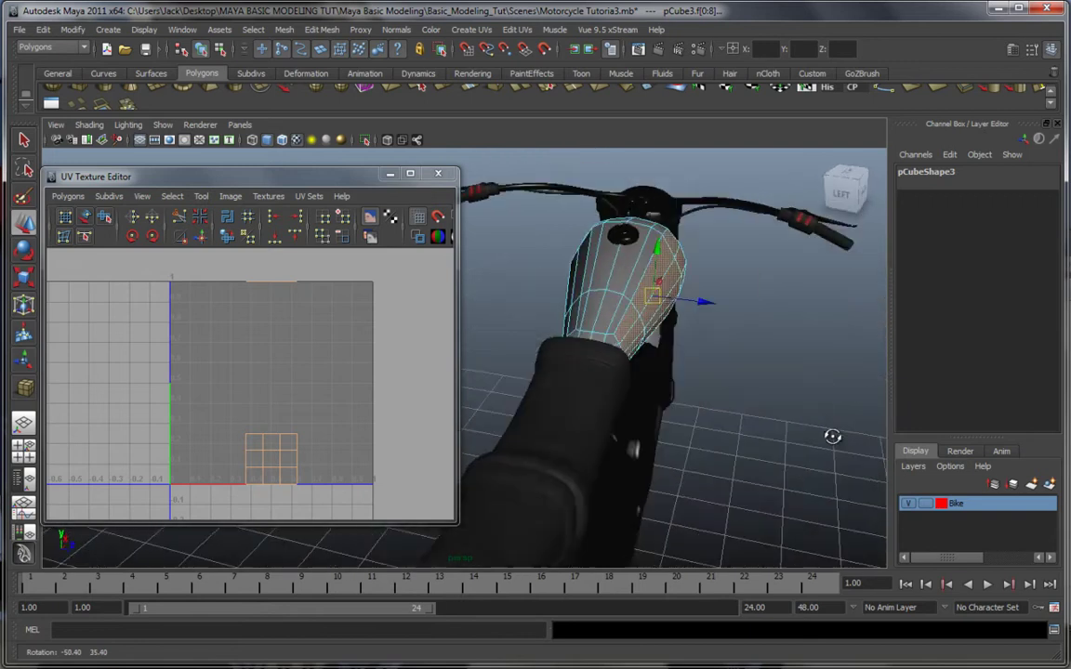
# Add the matching grid of faces on the opposite side of the fuel tank to the selection.
pyautogui.keyDown('alt'); pyautogui.moveTo(833, 436); pyautogui.dragTo(623, 395); pyautogui.keyUp('alt')
pyautogui.keyDown('alt'); pyautogui.moveTo(558, 382); pyautogui.dragTo(632, 449, button='middle'); pyautogui.keyUp('alt')
pyautogui.keyDown('alt'); pyautogui.moveTo(818, 492); pyautogui.dragTo(611, 442); pyautogui.keyUp('alt')
pyautogui.keyDown('alt'); pyautogui.moveTo(472, 434); pyautogui.dragTo(553, 442, button='middle'); pyautogui.keyUp('alt')
pyautogui.scroll(3, 616, 428)
pyautogui.keyDown('alt'); pyautogui.moveTo(552, 442); pyautogui.dragTo(558, 400); pyautogui.keyUp('alt')
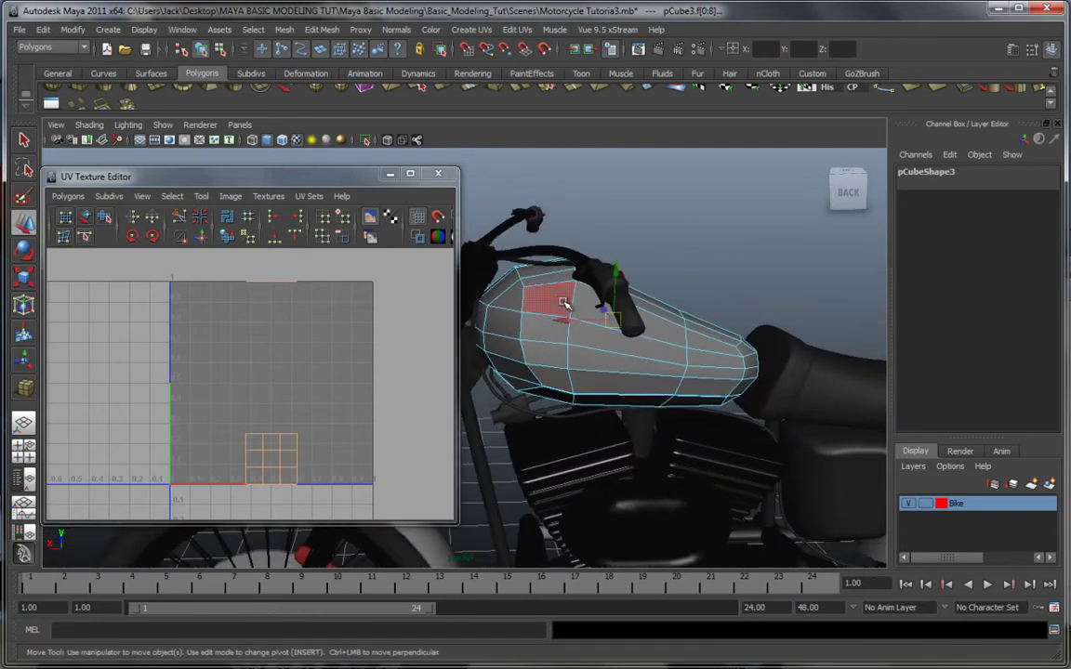
pyautogui.keyDown('shift'); pyautogui.click(562, 302); pyautogui.keyUp('shift')
pyautogui.keyDown('shift'); pyautogui.click(541, 344); pyautogui.keyUp('shift')
pyautogui.keyDown('shift'); pyautogui.click(549, 361); pyautogui.keyUp('shift')
pyautogui.keyDown('shift'); pyautogui.click(567, 382); pyautogui.keyUp('shift')
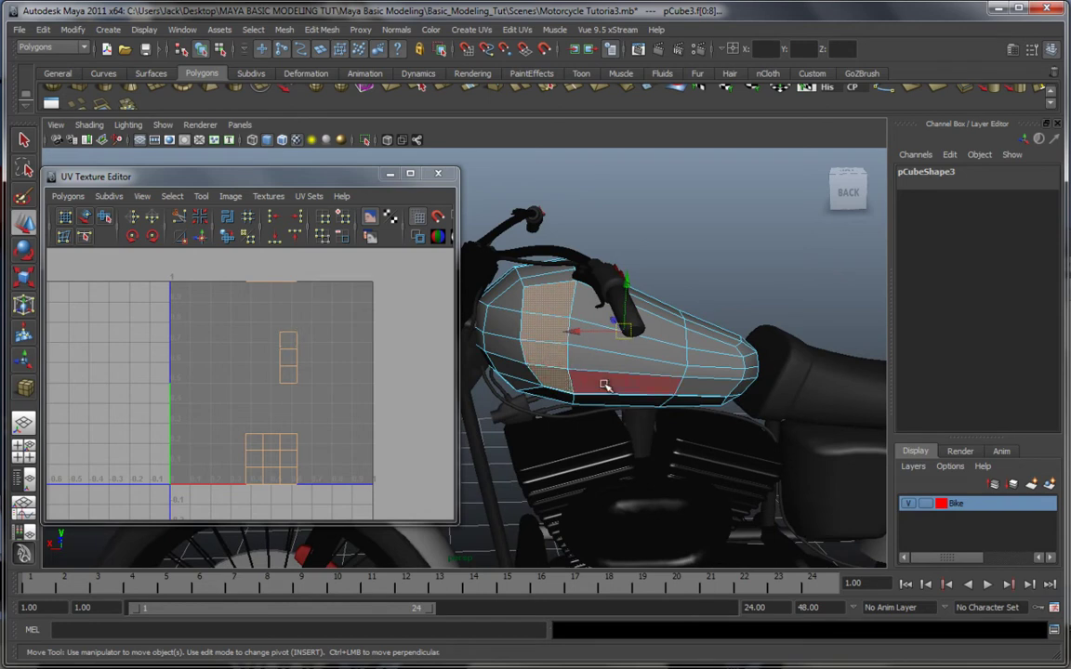
pyautogui.keyDown('shift'); pyautogui.click(604, 385); pyautogui.keyUp('shift')
pyautogui.keyDown('shift'); pyautogui.click(601, 367); pyautogui.keyUp('shift')
pyautogui.keyDown('shift'); pyautogui.click(610, 349); pyautogui.keyUp('shift')
pyautogui.keyDown('shift'); pyautogui.click(592, 313); pyautogui.keyUp('shift')
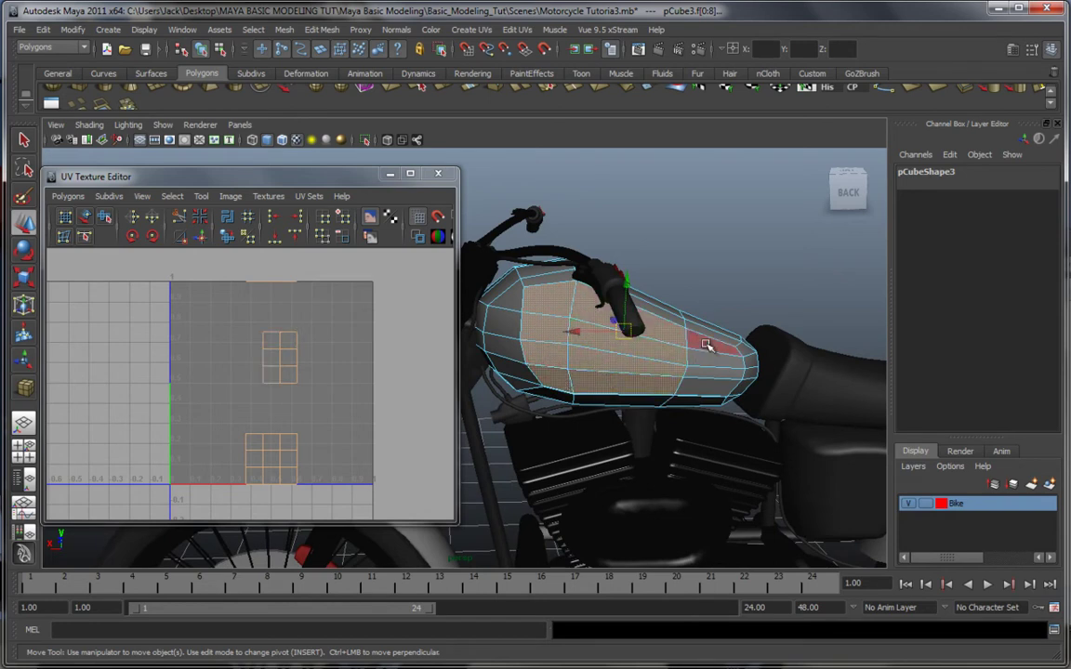
pyautogui.keyDown('shift'); pyautogui.click(705, 344); pyautogui.keyUp('shift')
pyautogui.keyDown('shift'); pyautogui.click(703, 363); pyautogui.keyUp('shift')
pyautogui.keyDown('shift'); pyautogui.click(702, 381); pyautogui.keyUp('shift')
pyautogui.keyDown('shift'); pyautogui.click(707, 390); pyautogui.keyUp('shift')
# Try a bounding-box planar mapping from the Z axis on the selected tank sides without keeping the image ratio, and undo it.
pyautogui.keyDown('alt'); pyautogui.moveTo(736, 358); pyautogui.dragTo(488, 345); pyautogui.keyUp('alt')
pyautogui.scroll(-5, 638, 413)
pyautogui.keyDown('alt'); pyautogui.moveTo(637, 413); pyautogui.dragTo(720, 394, button='middle'); pyautogui.keyUp('alt')
pyautogui.keyDown('alt'); pyautogui.moveTo(720, 394); pyautogui.dragTo(650, 392); pyautogui.keyUp('alt')
pyautogui.keyDown('alt'); pyautogui.moveTo(651, 392); pyautogui.dragTo(818, 376, button='middle'); pyautogui.keyUp('alt')
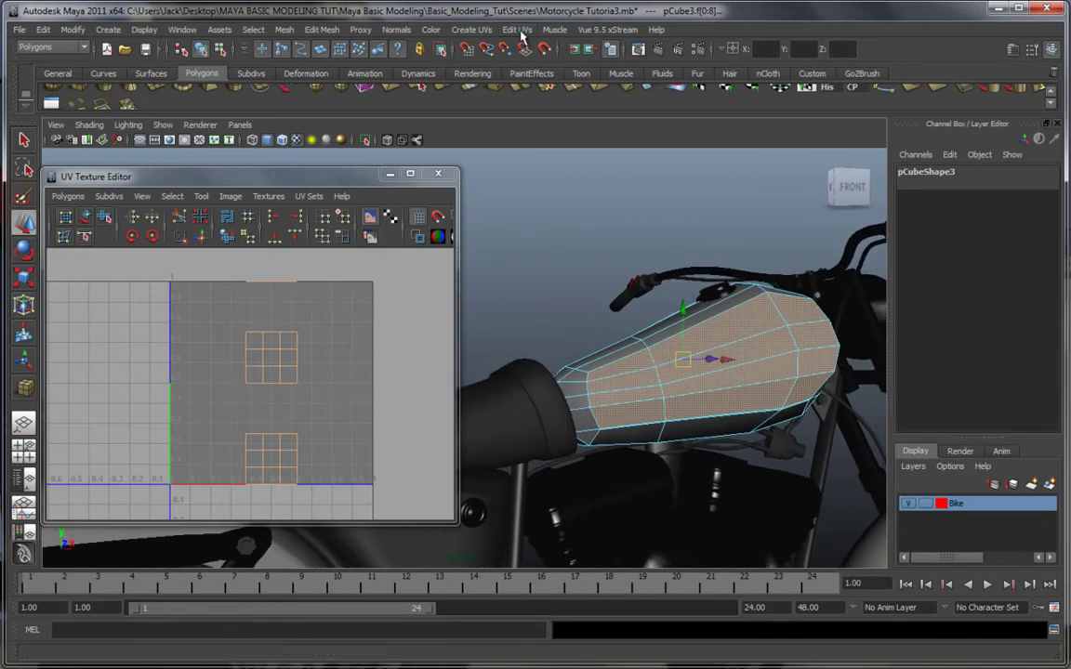
pyautogui.click(472, 30)
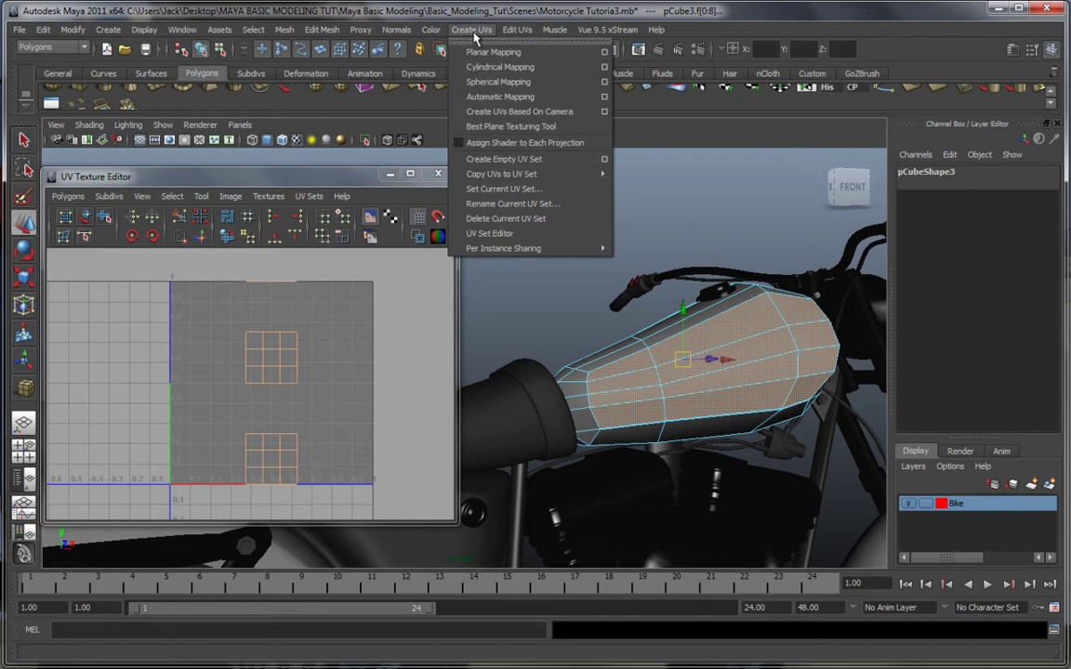
pyautogui.click(605, 58)
pyautogui.moveTo(800, 160); pyautogui.dragTo(191, 178)
pyautogui.keyDown('alt'); pyautogui.moveTo(565, 290); pyautogui.dragTo(860, 339); pyautogui.keyUp('alt')
pyautogui.keyDown('alt'); pyautogui.moveTo(712, 338); pyautogui.dragTo(707, 354, button='middle'); pyautogui.keyUp('alt')
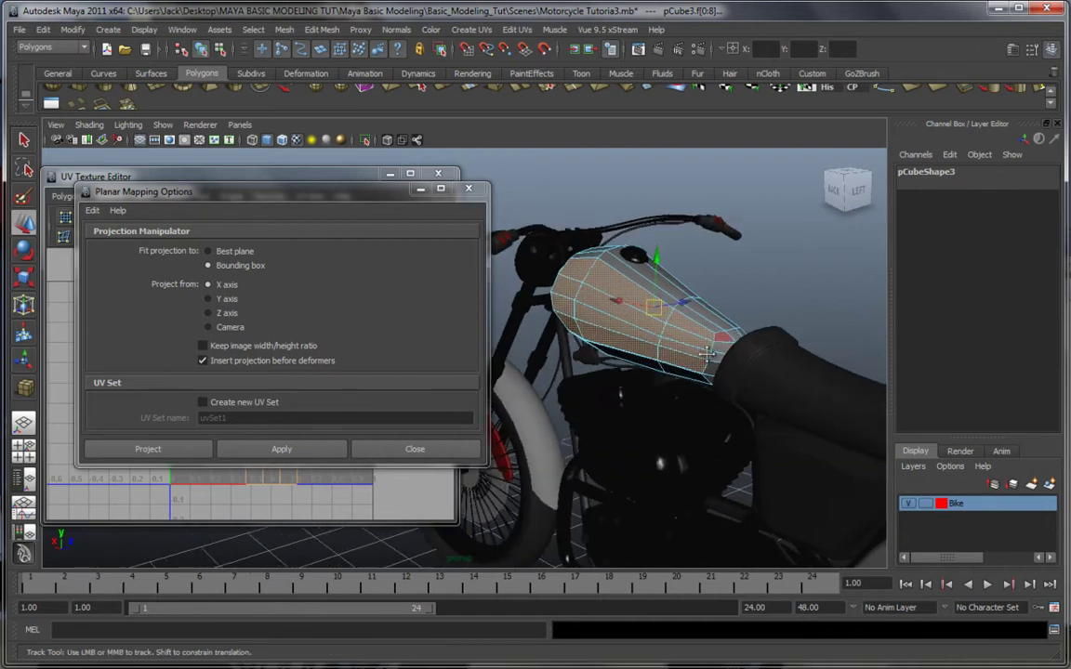
pyautogui.keyDown('alt'); pyautogui.moveTo(707, 354); pyautogui.dragTo(560, 355); pyautogui.keyUp('alt')
pyautogui.keyDown('alt'); pyautogui.moveTo(635, 356); pyautogui.dragTo(661, 395); pyautogui.keyUp('alt')
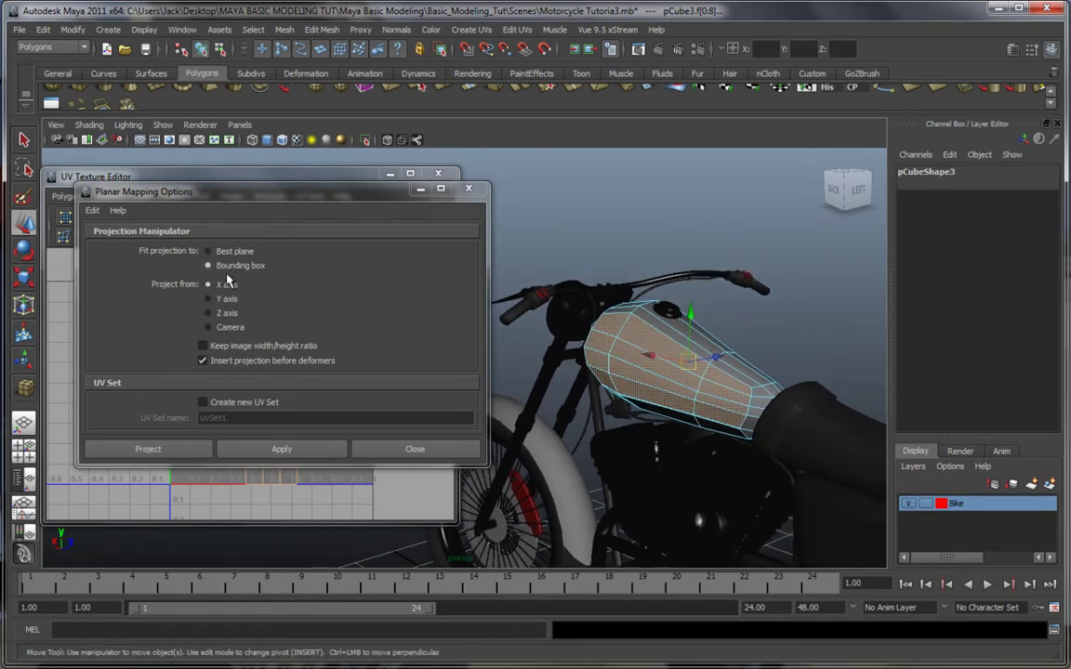
pyautogui.moveTo(249, 209); pyautogui.dragTo(597, 244)
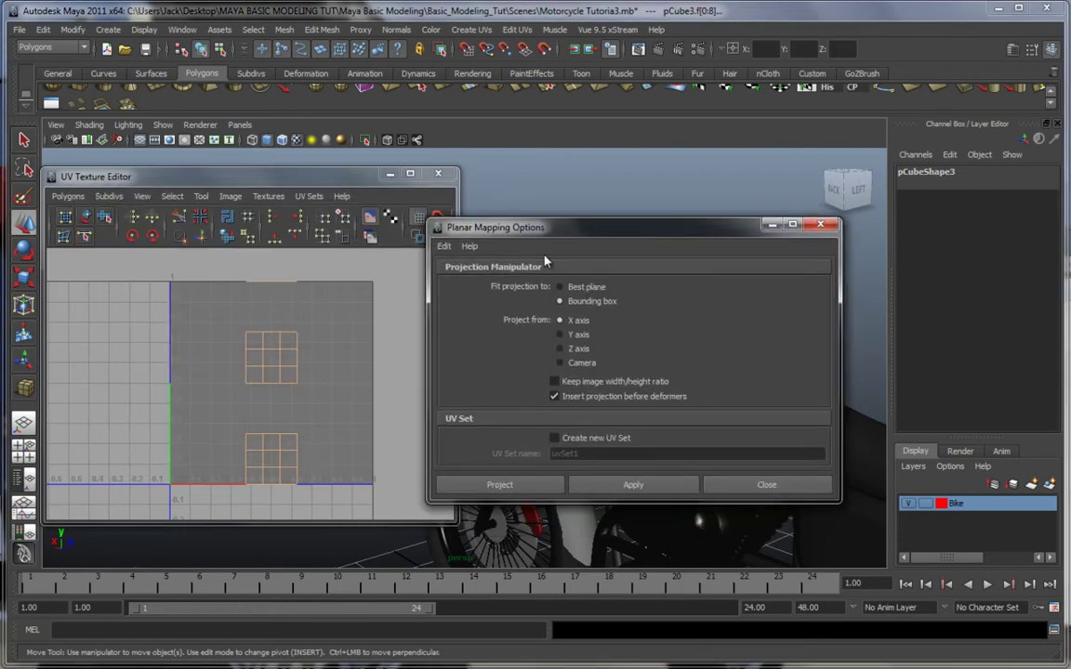
pyautogui.moveTo(608, 237); pyautogui.dragTo(272, 222)
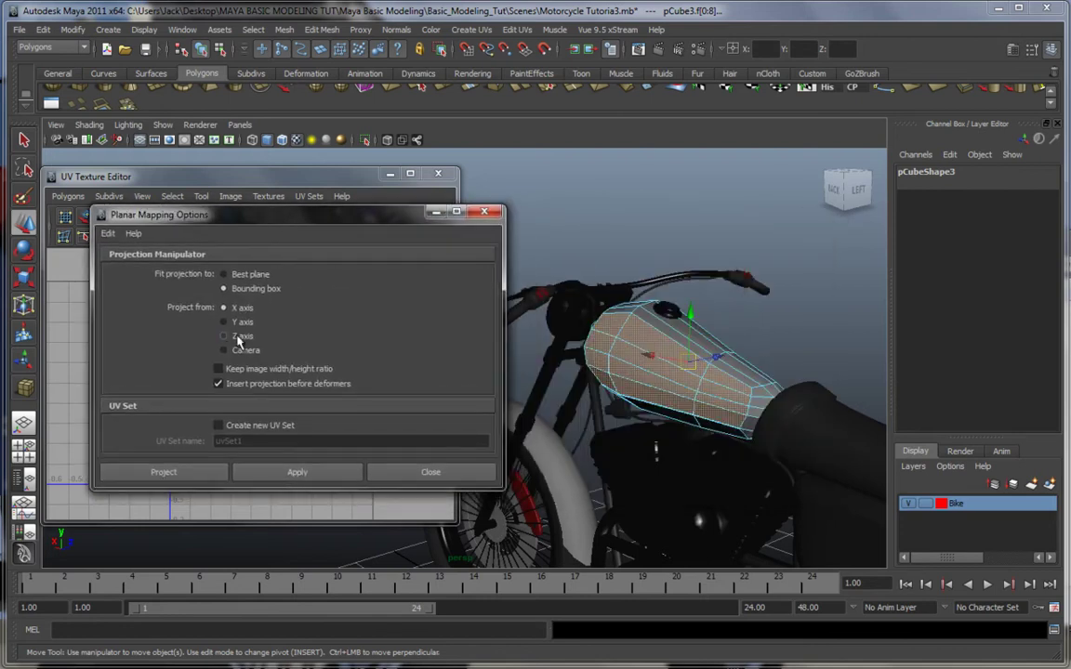
pyautogui.click(163, 472)
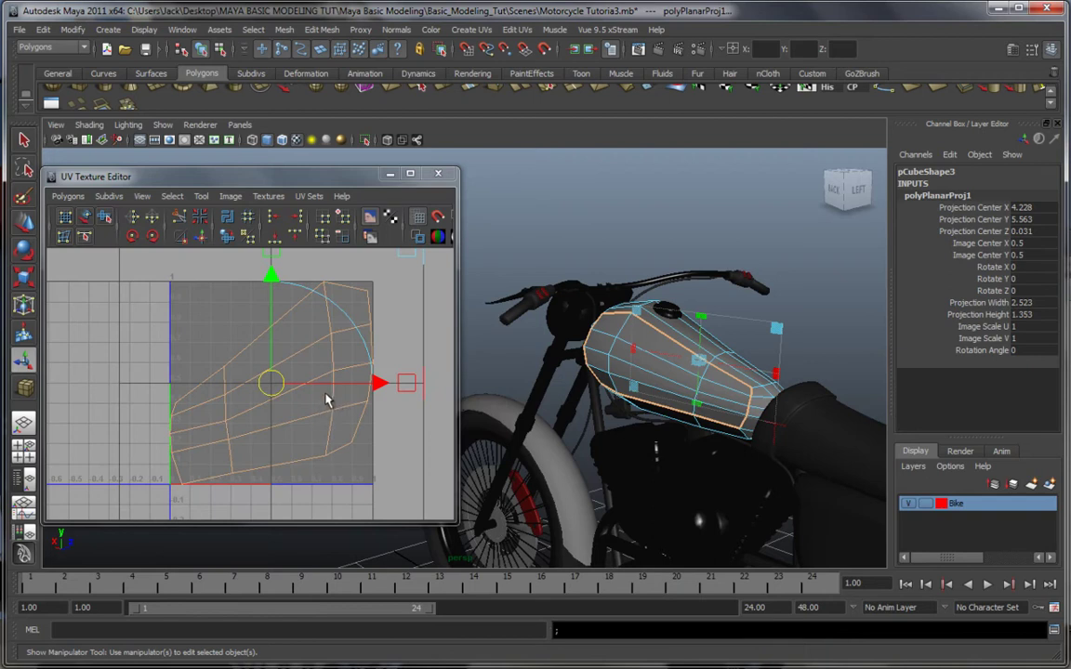
pyautogui.hotkey('ctrl', 'z')
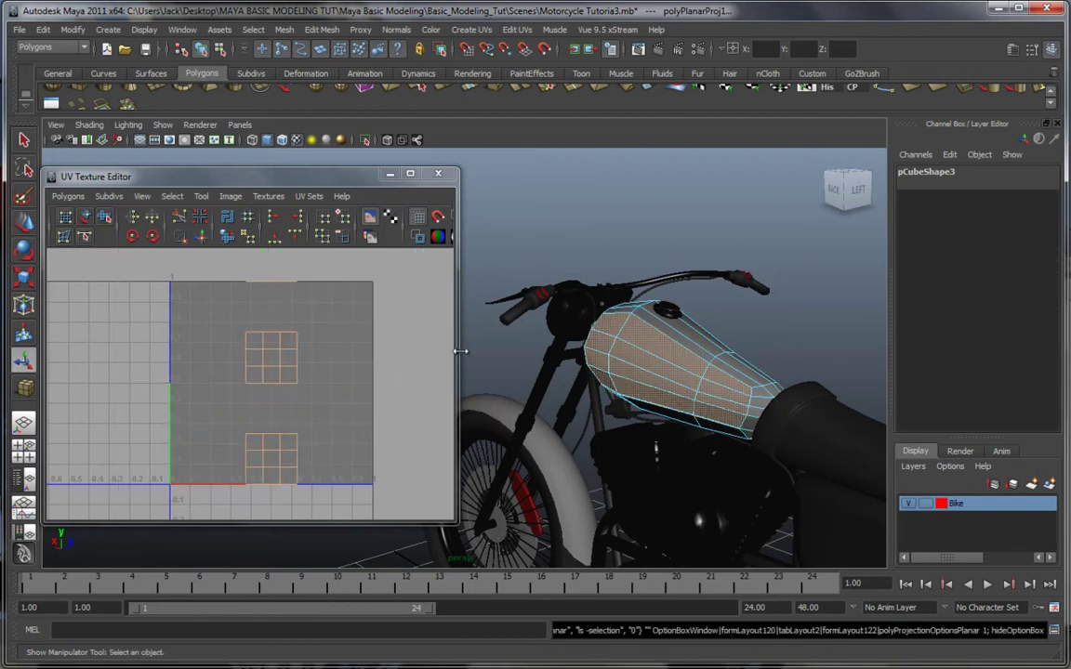
# Planar-map the selected tank sides from the Z axis, fitted to the bounding box, with Keep image width/height ratio enabled.
pyautogui.click(473, 30)
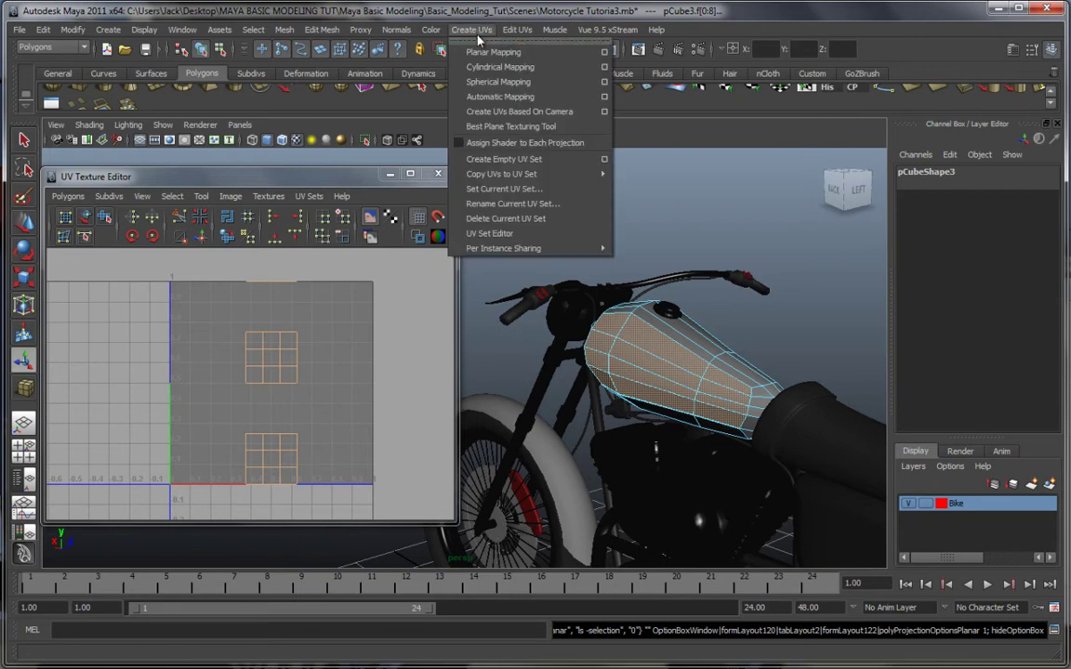
pyautogui.click(604, 52)
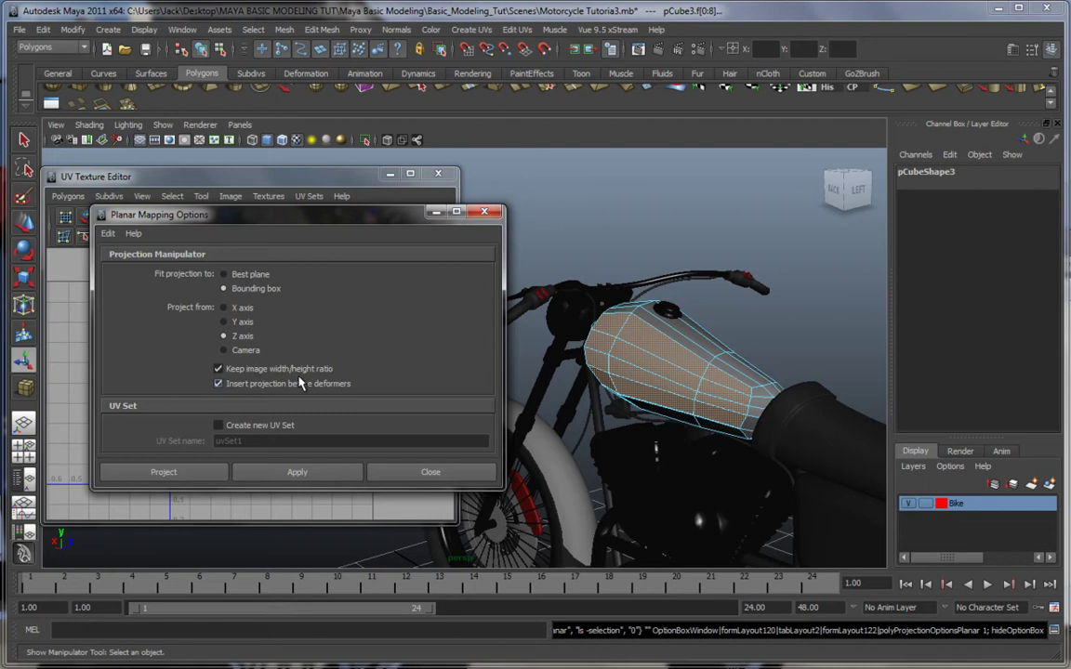
pyautogui.click(186, 471)
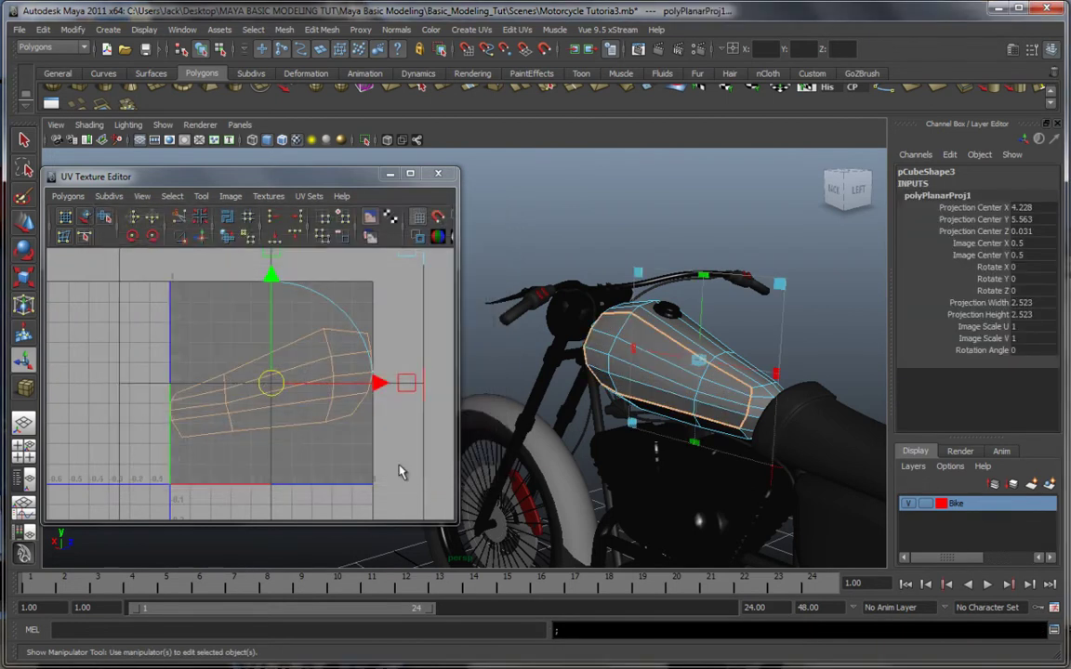
# Select all UVs of the projected tank-side shell and move it out of the 0-to-1 texture square, beside its lower right edge.
pyautogui.keyDown('alt'); pyautogui.moveTo(543, 329); pyautogui.dragTo(602, 369); pyautogui.keyUp('alt')
pyautogui.keyDown('alt'); pyautogui.moveTo(602, 369); pyautogui.dragTo(629, 369, button='middle'); pyautogui.keyUp('alt')
pyautogui.moveTo(311, 376); pyautogui.dragTo(363, 377, button='right')
pyautogui.moveTo(123, 317); pyautogui.dragTo(381, 465)
pyautogui.press('r')
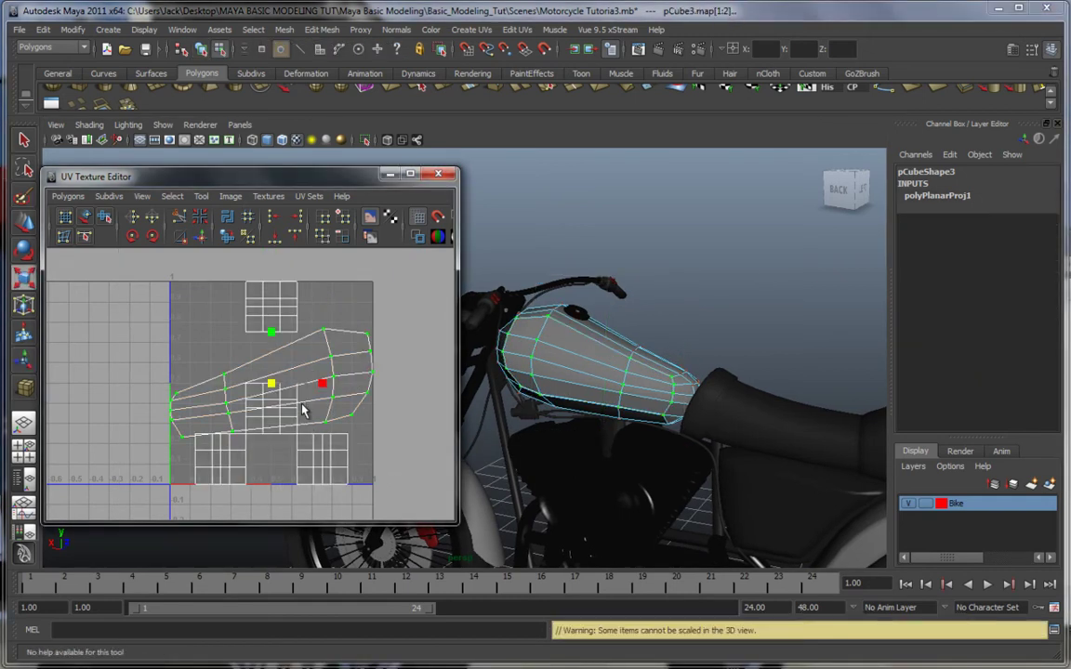
pyautogui.scroll(-2, 265, 383)
pyautogui.press('w')
pyautogui.moveTo(270, 381); pyautogui.dragTo(383, 420)
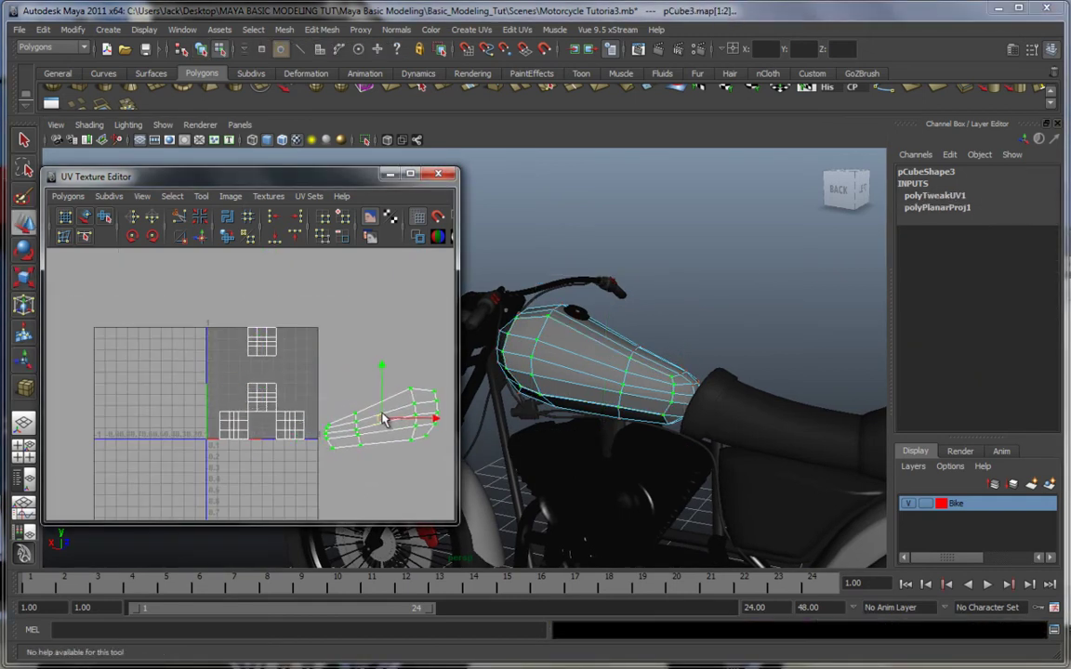
# Select the remaining unmapped fuel tank faces by their square shells in the UV Texture Editor's 0-to-1 area.
pyautogui.moveTo(277, 397); pyautogui.dragTo(277, 426, button='right')
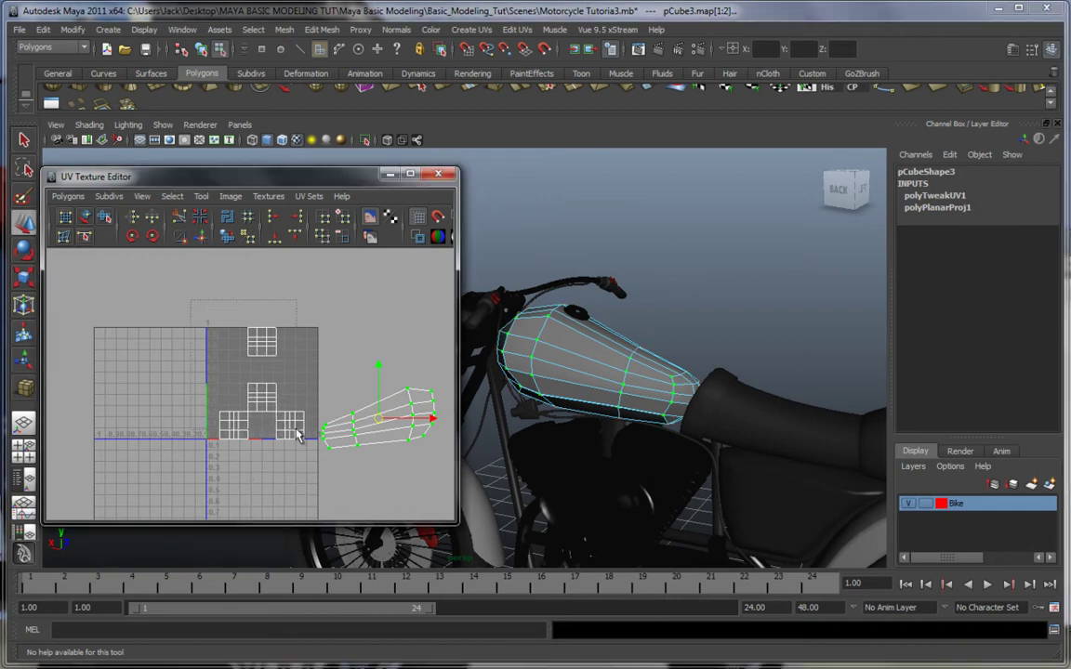
pyautogui.moveTo(297, 434); pyautogui.dragTo(314, 461)
pyautogui.keyDown('alt'); pyautogui.moveTo(643, 345); pyautogui.dragTo(573, 344); pyautogui.keyUp('alt')
pyautogui.keyDown('alt'); pyautogui.moveTo(573, 344); pyautogui.dragTo(458, 326, button='middle'); pyautogui.keyUp('alt')
pyautogui.keyDown('alt'); pyautogui.moveTo(727, 399); pyautogui.dragTo(595, 403); pyautogui.keyUp('alt')
pyautogui.keyDown('alt'); pyautogui.moveTo(595, 404); pyautogui.dragTo(746, 392, button='middle'); pyautogui.keyUp('alt')
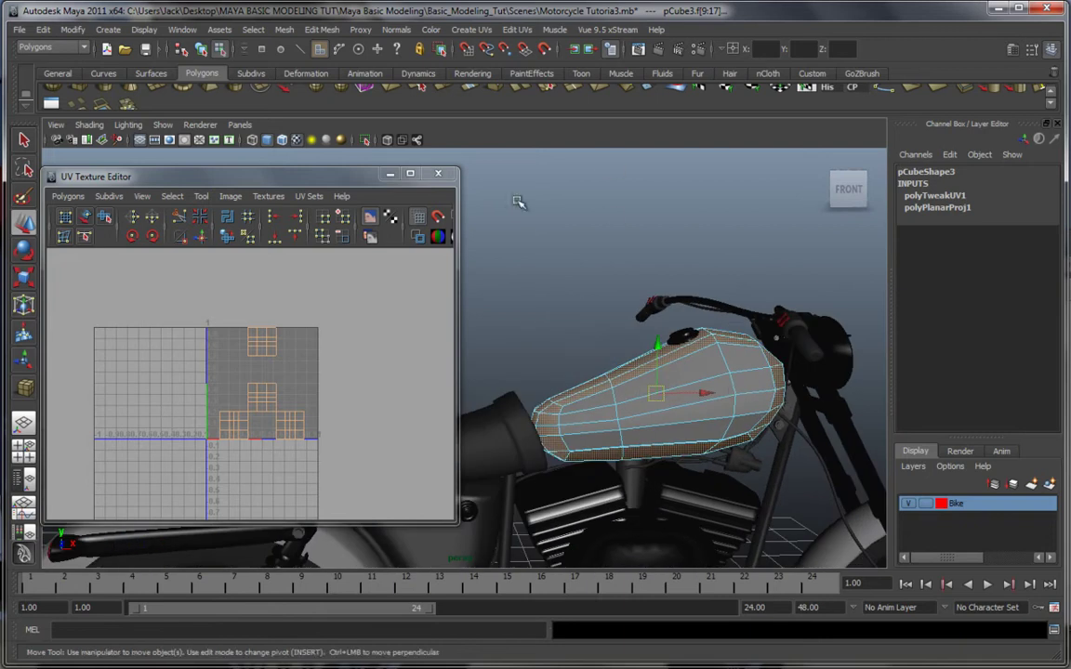
# Planar-map the selected tank faces from the Y axis, fitted to the bounding box, with Keep image width/height ratio enabled.
pyautogui.click(471, 29)
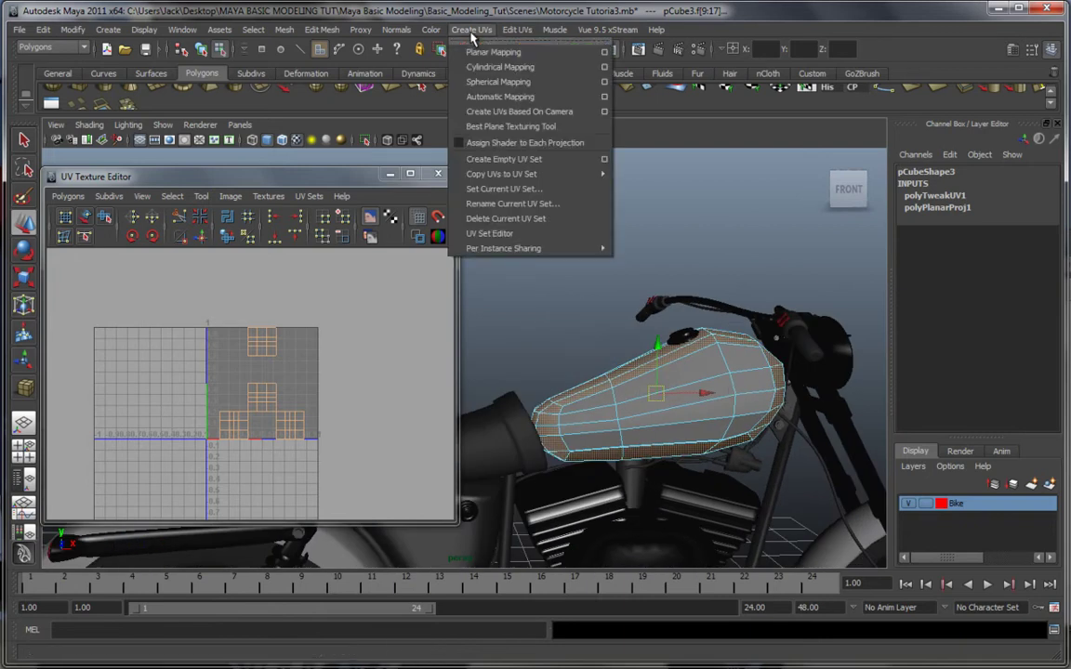
pyautogui.click(605, 51)
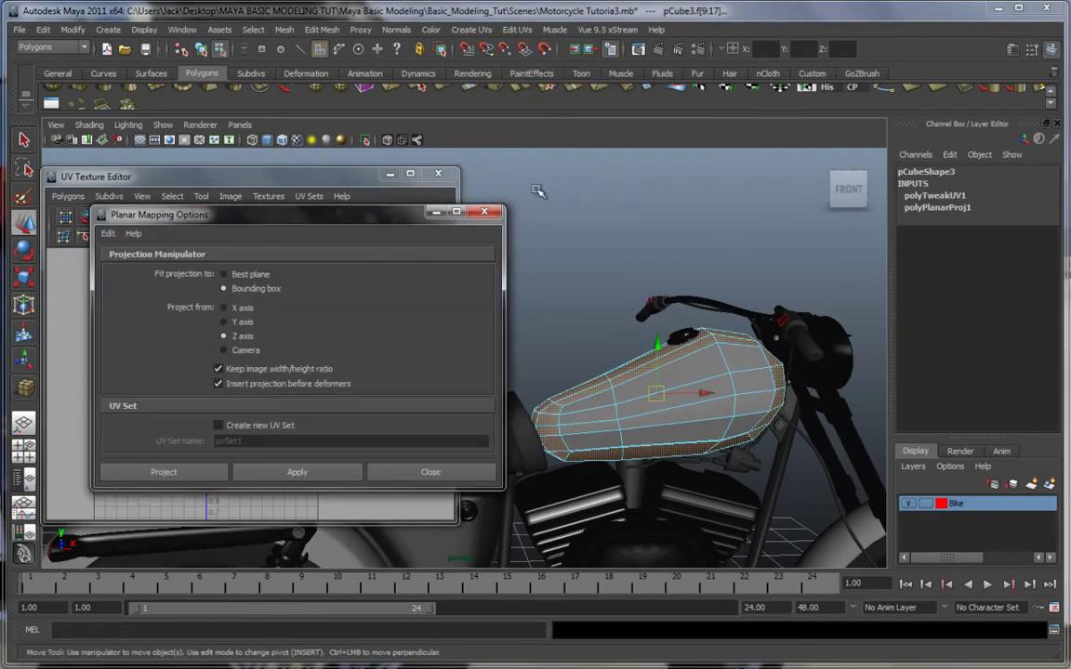
pyautogui.click(164, 472)
pyautogui.keyDown('alt'); pyautogui.moveTo(535, 357); pyautogui.dragTo(495, 375); pyautogui.keyUp('alt')
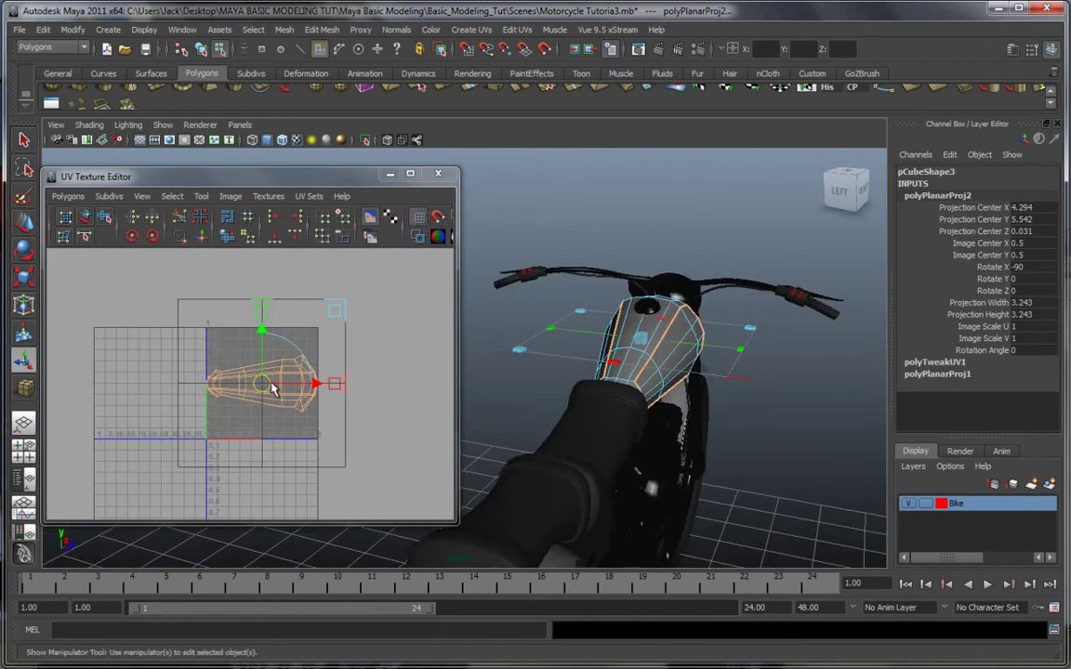
# Select all UVs of the newly projected tank-top shell, scale it down and place it in the upper half of the texture square.
pyautogui.moveTo(262, 383)
pyautogui.mouseDown()
pyautogui.moveTo(303, 336)
pyautogui.moveTo(258, 376)
pyautogui.mouseUp()
pyautogui.moveTo(269, 375)
pyautogui.mouseDown(button='right')
pyautogui.moveTo(298, 375)
pyautogui.moveTo(268, 369)
pyautogui.mouseUp(button='right')
pyautogui.moveTo(339, 431); pyautogui.dragTo(186, 316)
pyautogui.press('w')
pyautogui.press('r')
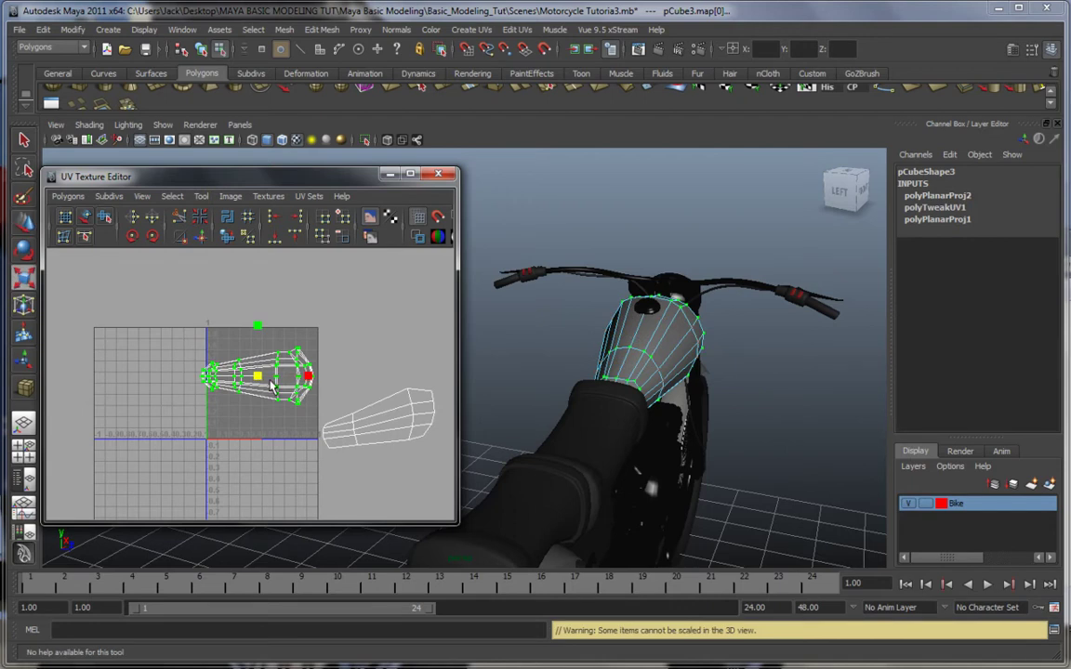
pyautogui.moveTo(255, 376); pyautogui.dragTo(270, 339)
pyautogui.scroll(5, 292, 389)
pyautogui.press('w')
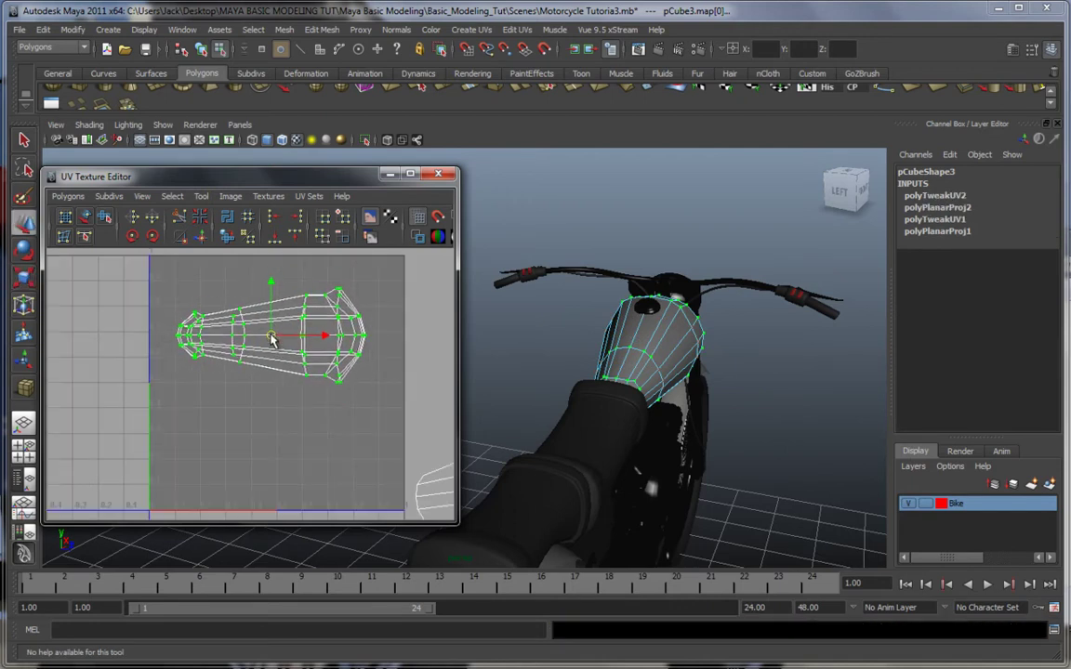
# Select the UVs of the tank-side shell and move it back toward the texture square, just below the top shell.
pyautogui.keyDown('alt'); pyautogui.moveTo(337, 418); pyautogui.dragTo(255, 345, button='middle'); pyautogui.keyUp('alt')
pyautogui.keyDown('alt'); pyautogui.moveTo(346, 388); pyautogui.dragTo(211, 373, button='middle'); pyautogui.keyUp('alt')
pyautogui.scroll(-3, 244, 381)
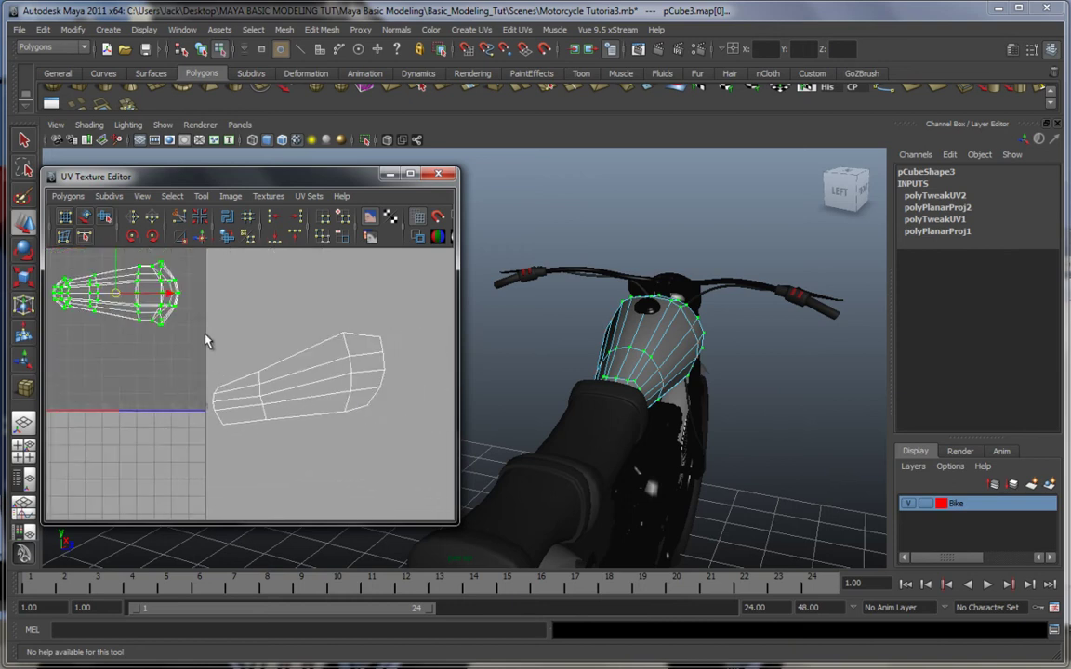
pyautogui.moveTo(390, 447); pyautogui.dragTo(397, 453)
pyautogui.moveTo(299, 377); pyautogui.dragTo(157, 353)
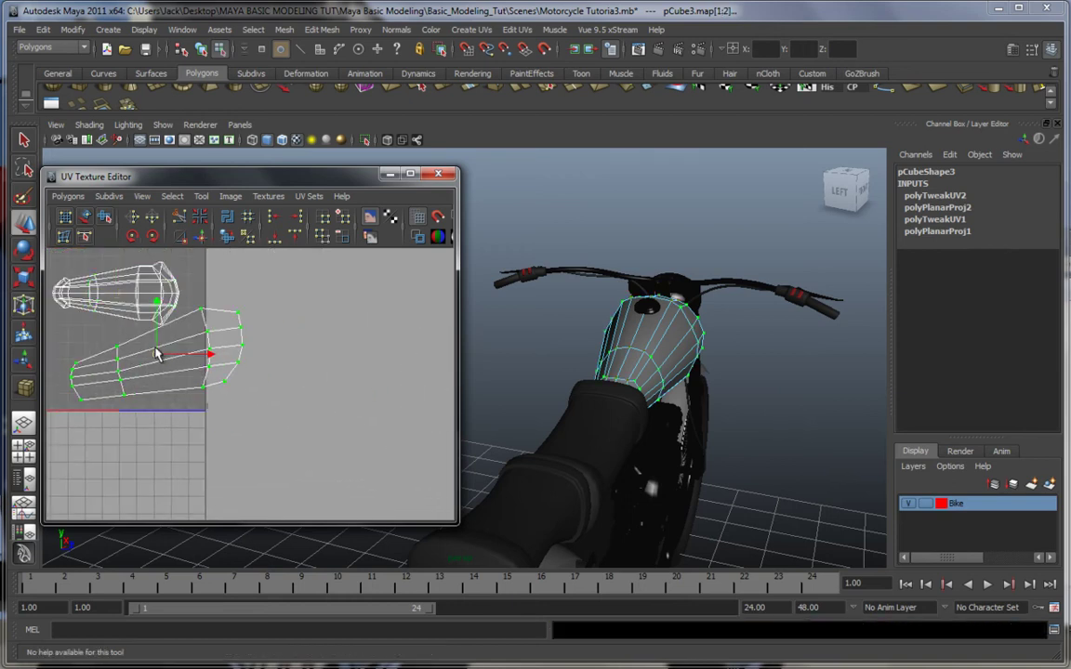
# Scale down and rotate the tank-side shell so it lies nearly level inside the lower half of the texture square.
pyautogui.keyDown('alt'); pyautogui.moveTo(225, 375); pyautogui.dragTo(373, 403, button='middle'); pyautogui.keyUp('alt')
pyautogui.scroll(2, 323, 394)
pyautogui.press('r')
pyautogui.moveTo(340, 384); pyautogui.dragTo(289, 409)
pyautogui.press('w')
pyautogui.press('e')
pyautogui.moveTo(335, 437)
pyautogui.mouseDown()
pyautogui.moveTo(329, 429)
pyautogui.moveTo(326, 442)
pyautogui.mouseUp()
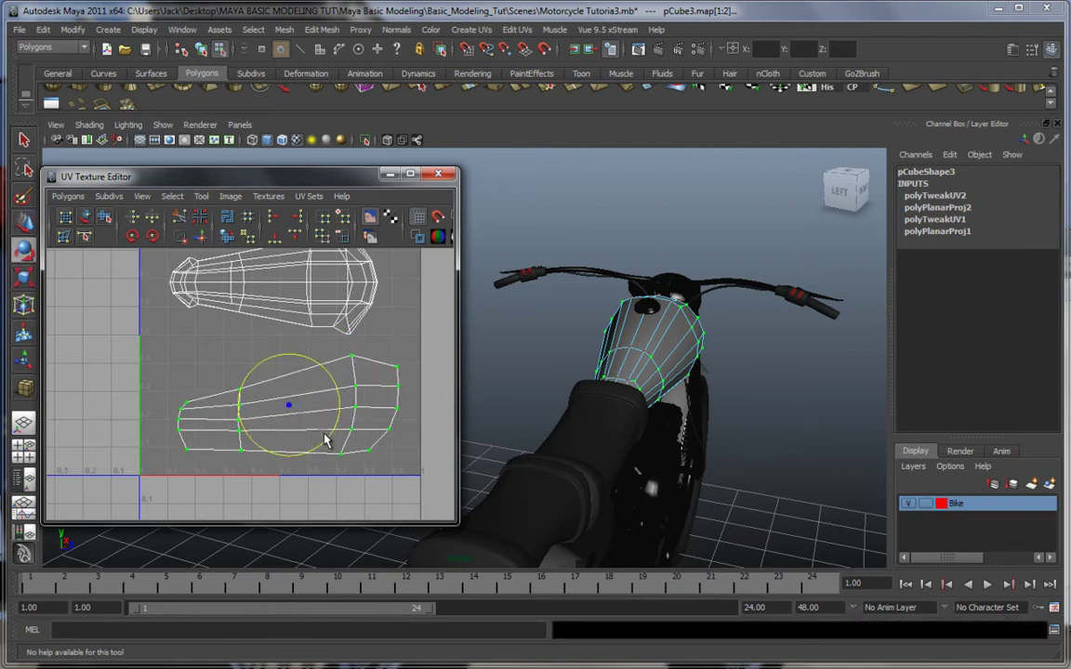
pyautogui.click(225, 362)
pyautogui.scroll(-2, 339, 421)
pyautogui.keyDown('alt'); pyautogui.moveTo(331, 403); pyautogui.dragTo(318, 437, button='middle'); pyautogui.keyUp('alt')
pyautogui.scroll(1, 319, 430)
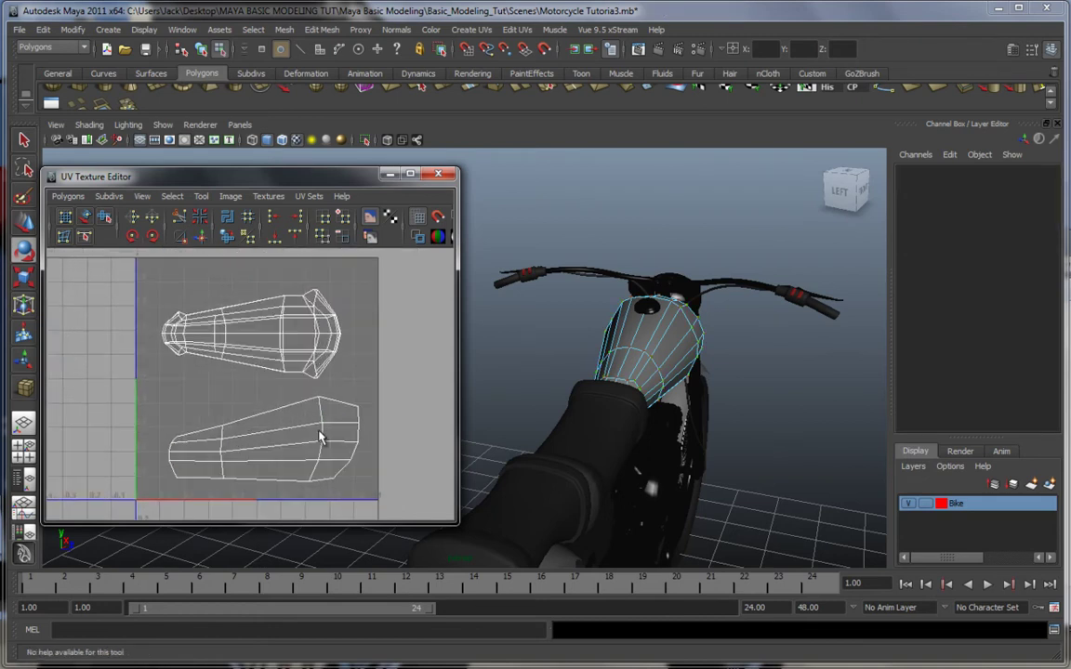
# Start a UV snapshot of the tank layout and set its size to 1000 by 1000.
pyautogui.moveTo(303, 165); pyautogui.dragTo(405, 182)
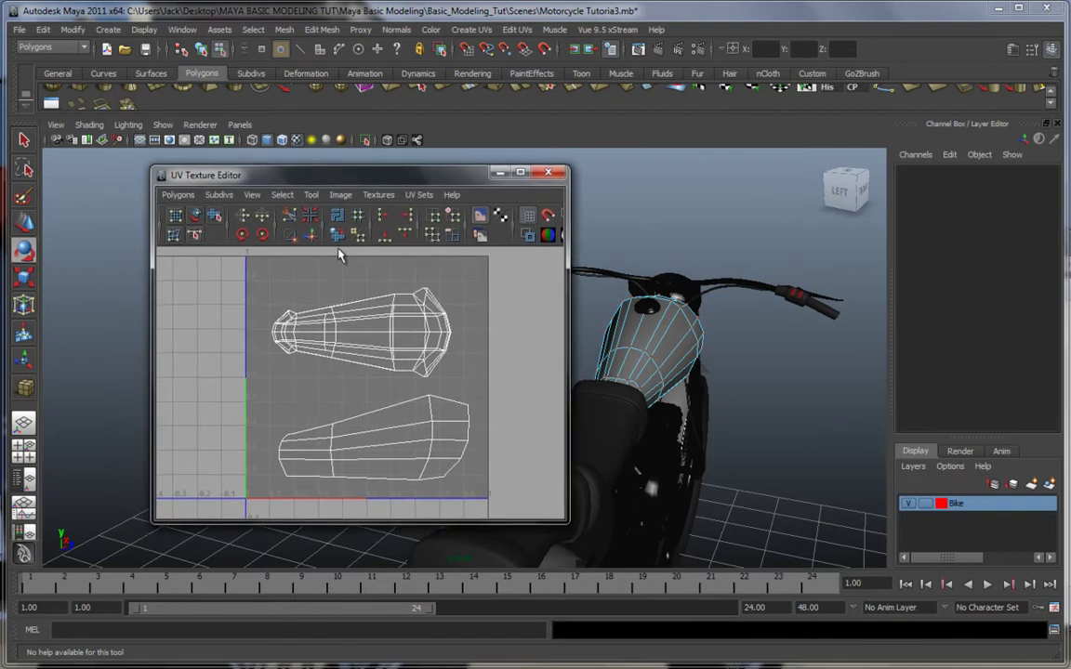
pyautogui.click(179, 196)
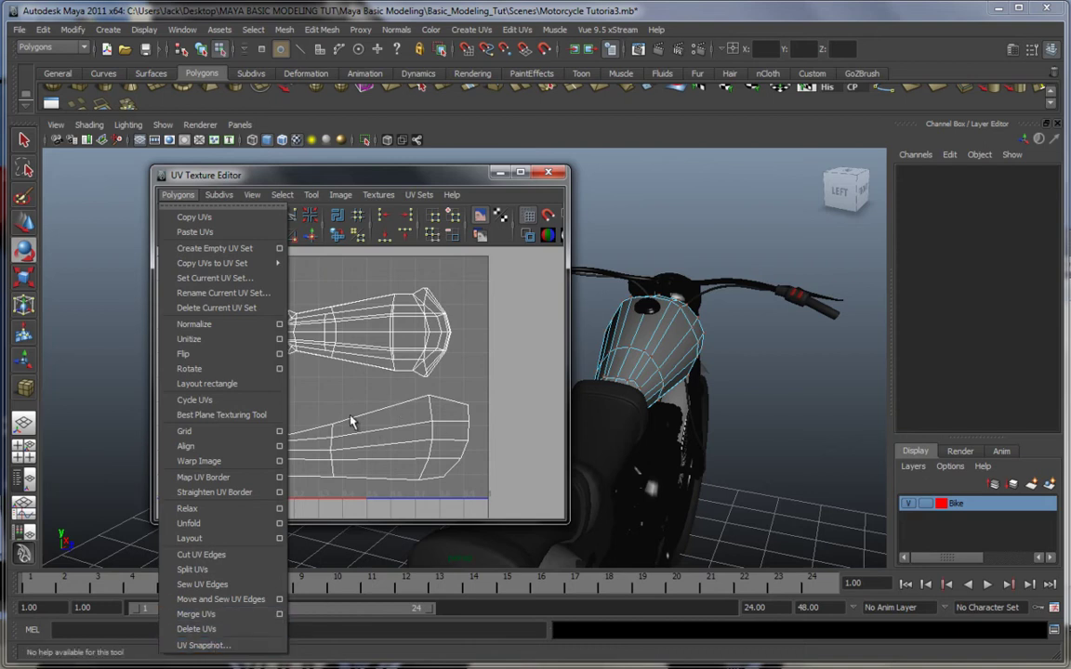
pyautogui.click(209, 645)
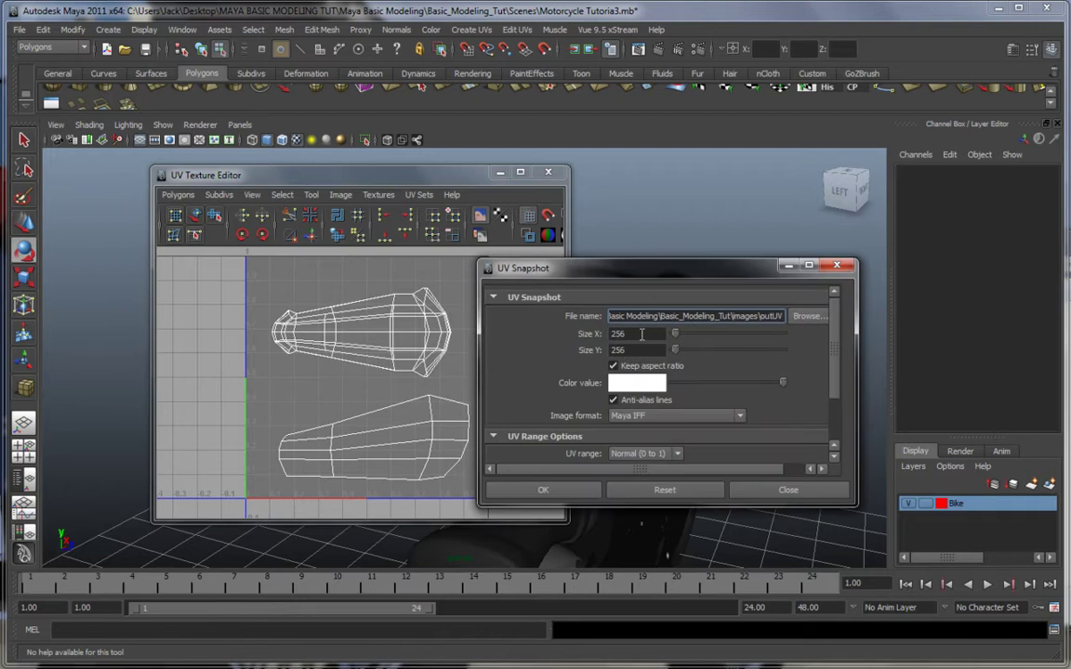
pyautogui.doubleClick(641, 334)
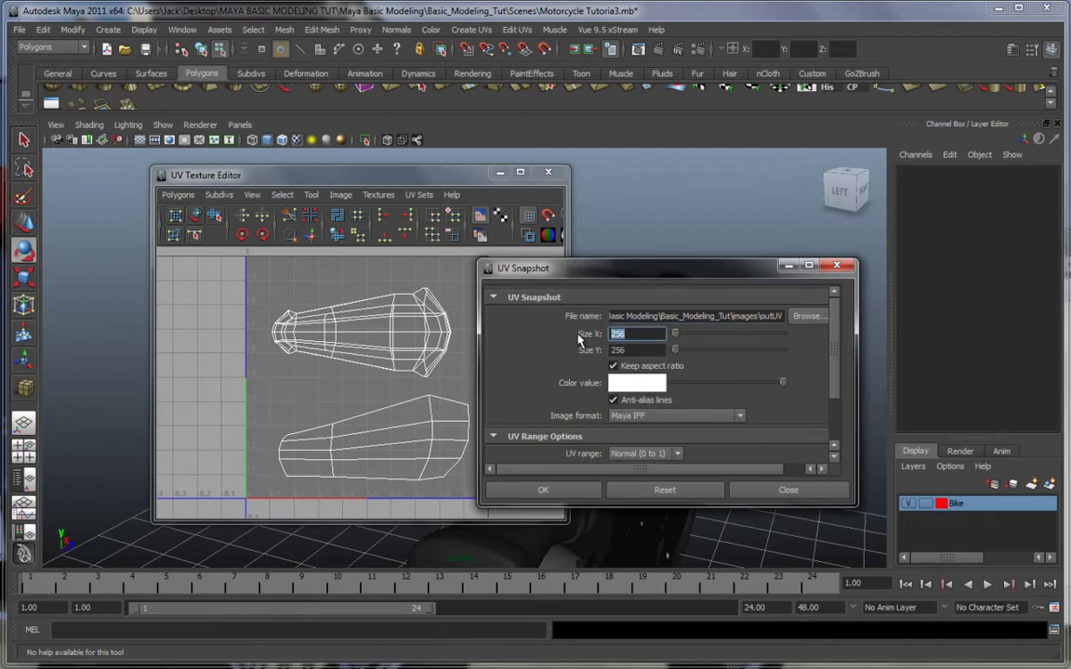
pyautogui.write('1000')
pyautogui.press('Tab')
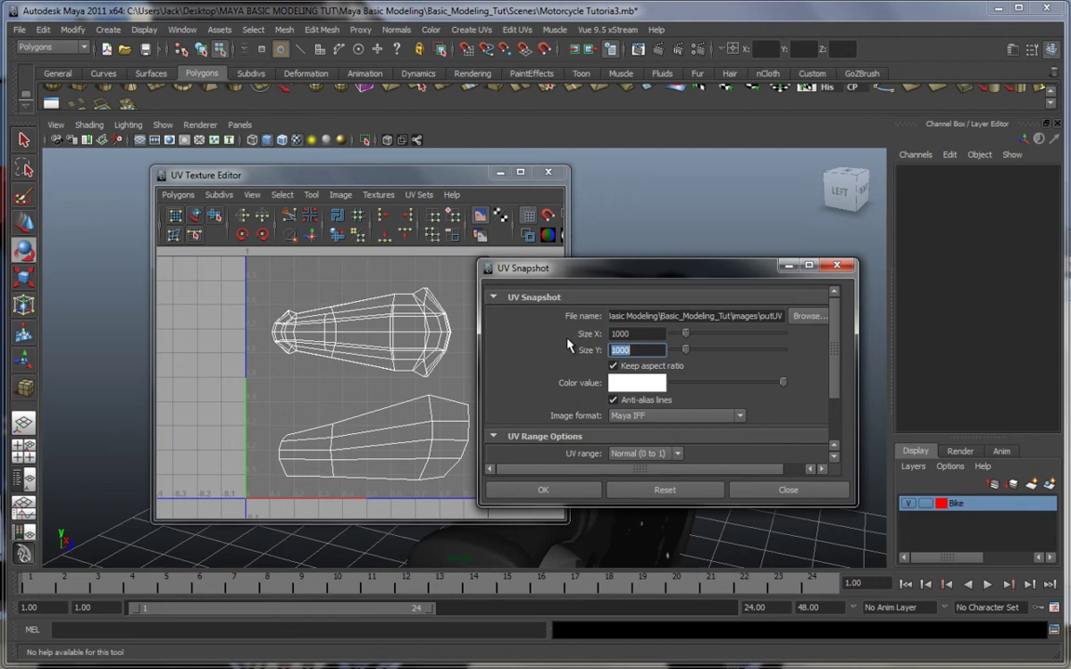
pyautogui.click(643, 334)
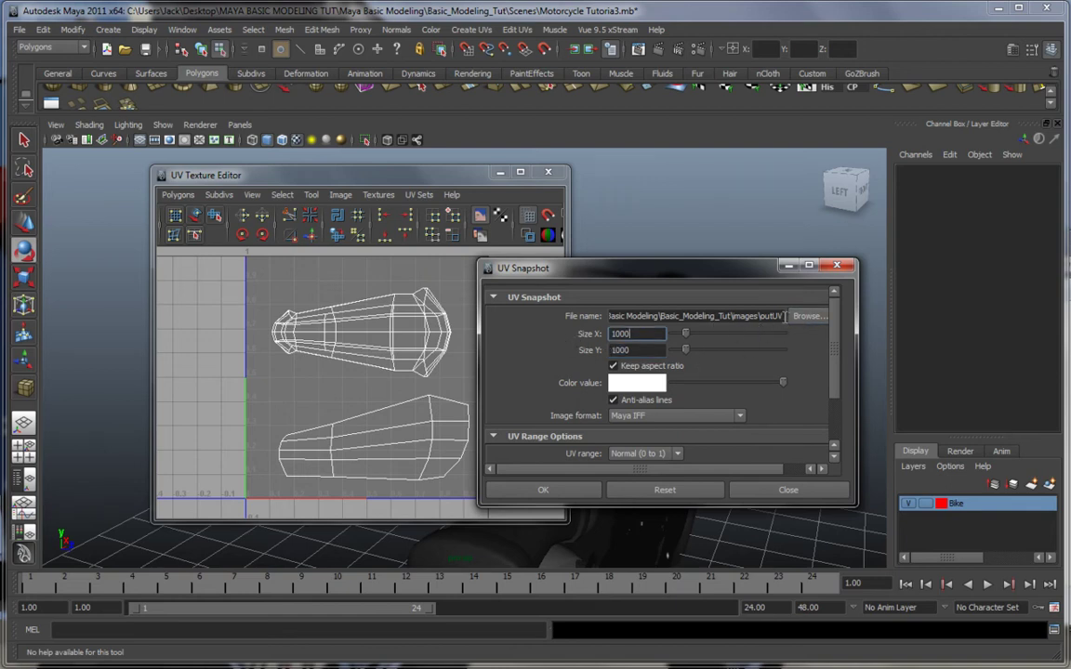
# Name the snapshot file Tank_UV in the project's images folder and set the image format to Targa.
pyautogui.click(783, 316)
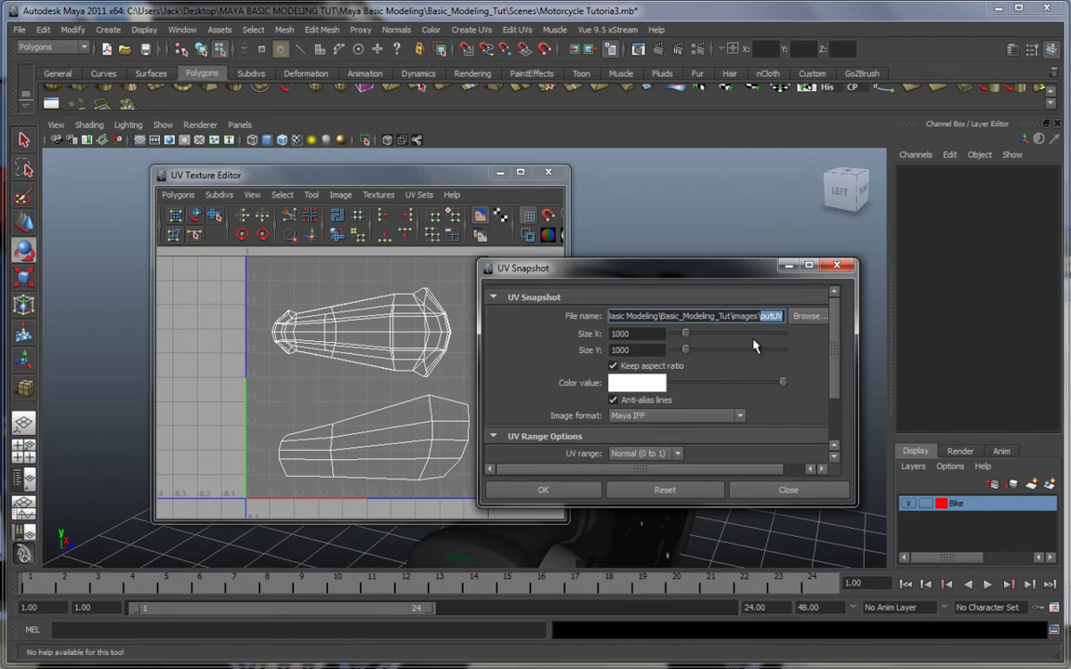
pyautogui.write('Tank')
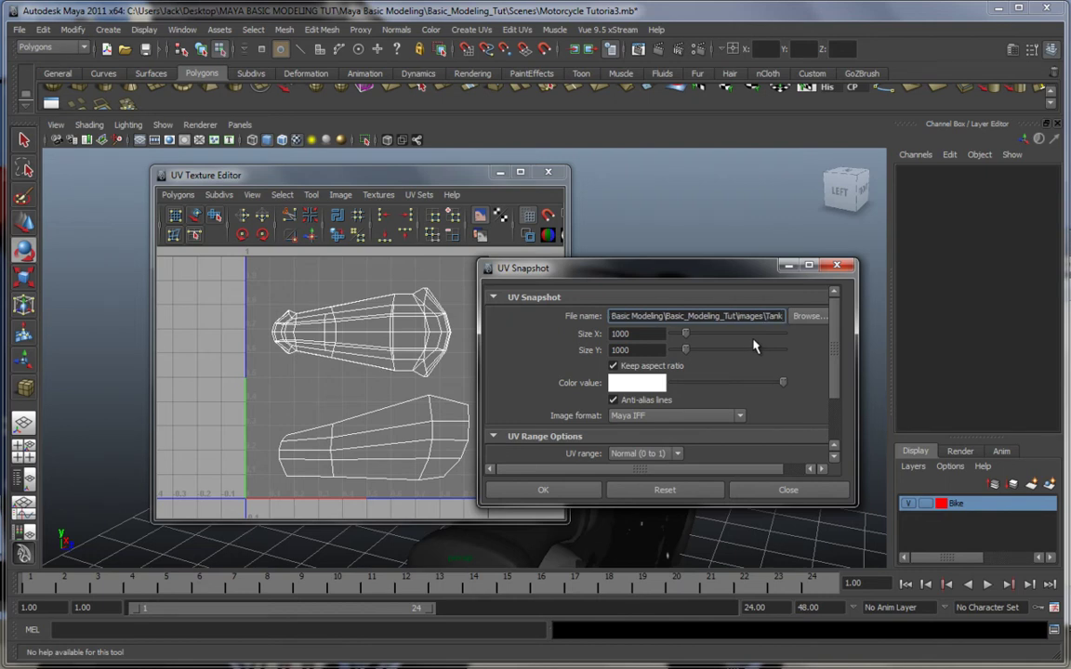
pyautogui.write('_U')
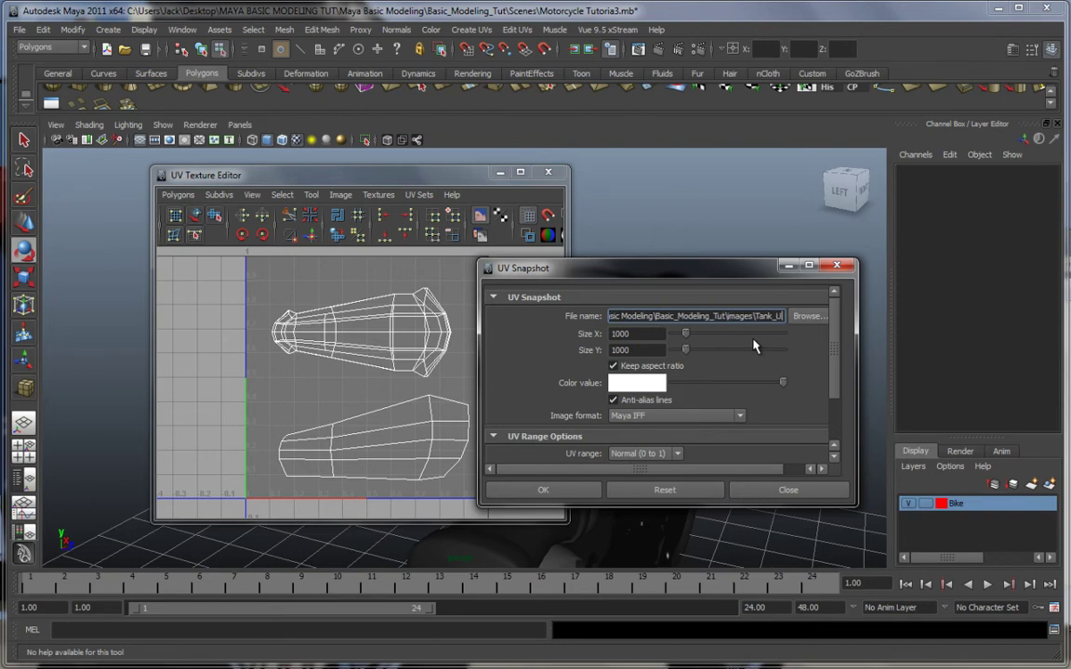
pyautogui.write('V')
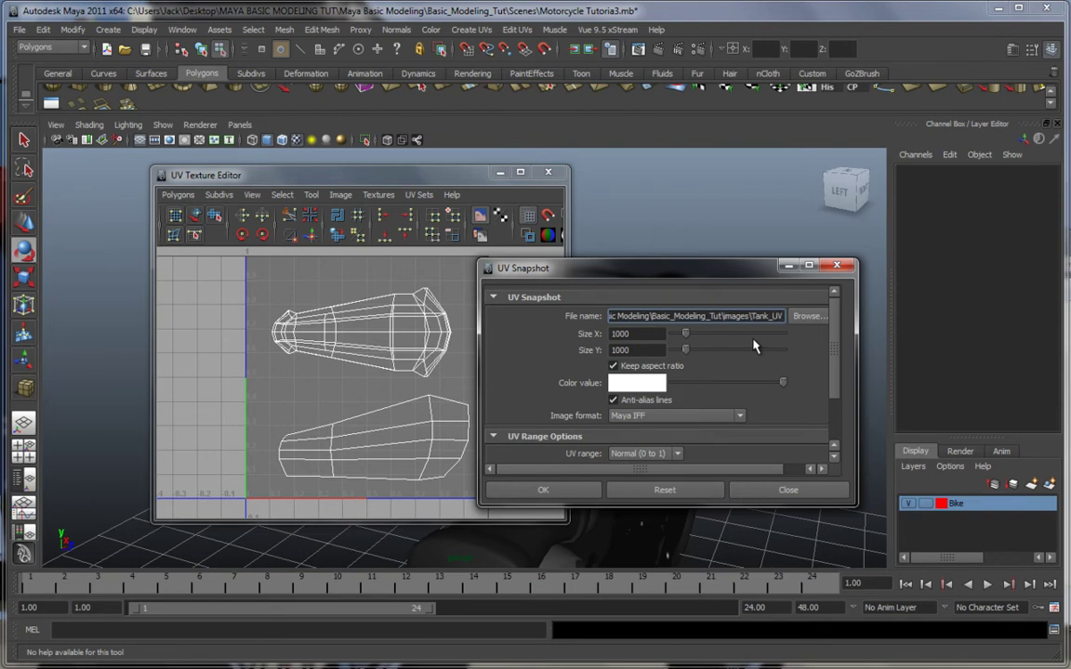
pyautogui.click(646, 415)
pyautogui.scroll(-3, 669, 491)
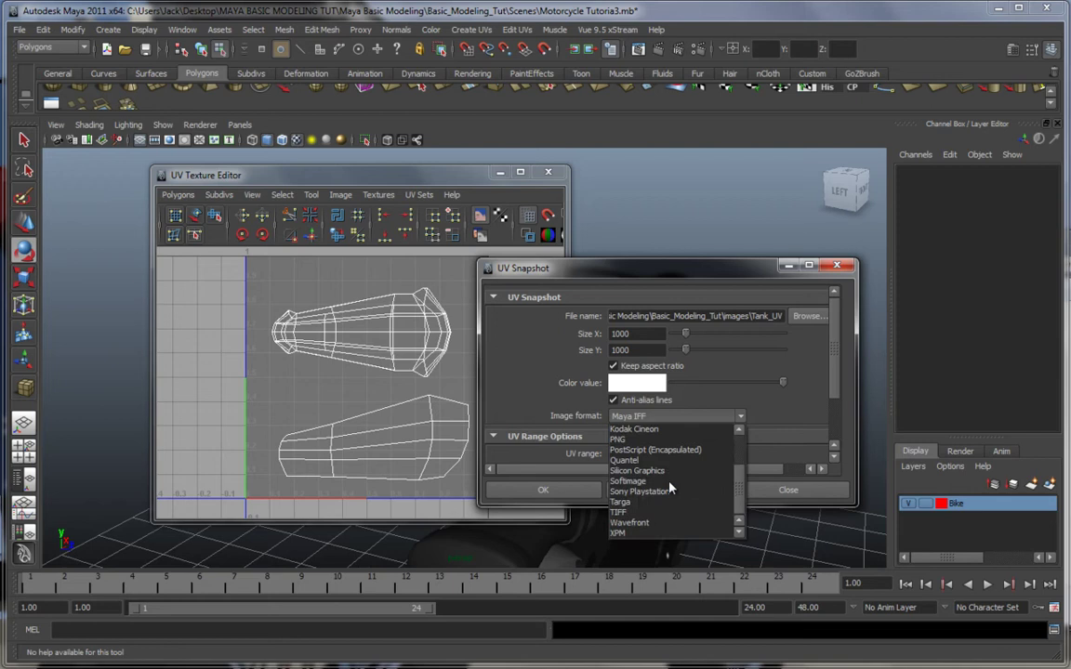
pyautogui.click(653, 510)
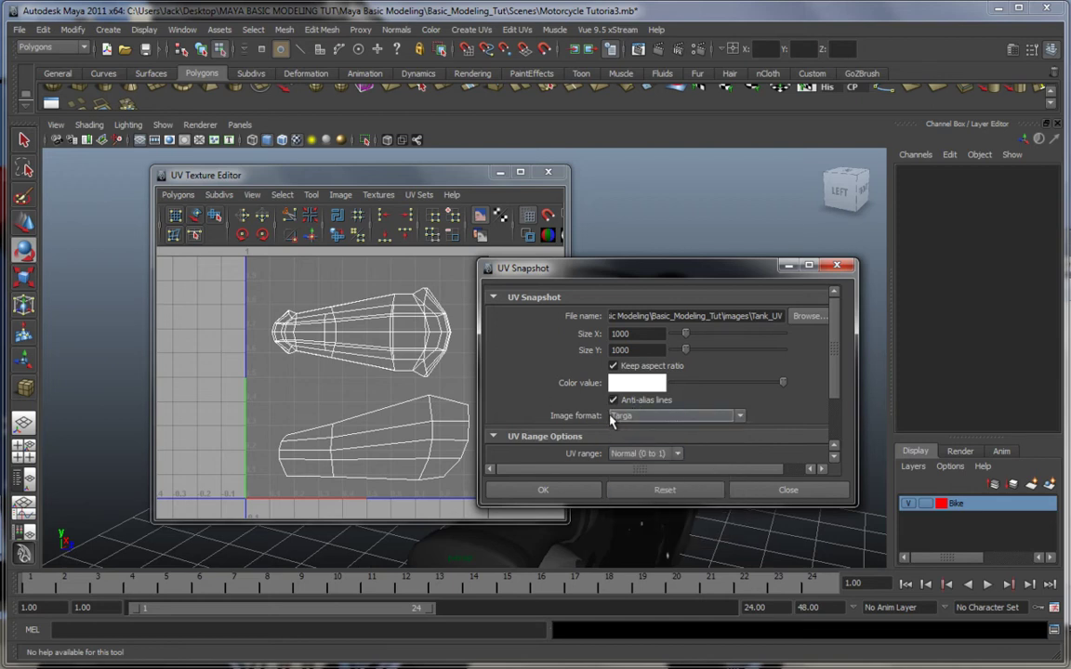
pyautogui.moveTo(835, 355)
pyautogui.mouseDown()
pyautogui.moveTo(836, 370)
pyautogui.moveTo(836, 357)
pyautogui.mouseUp()
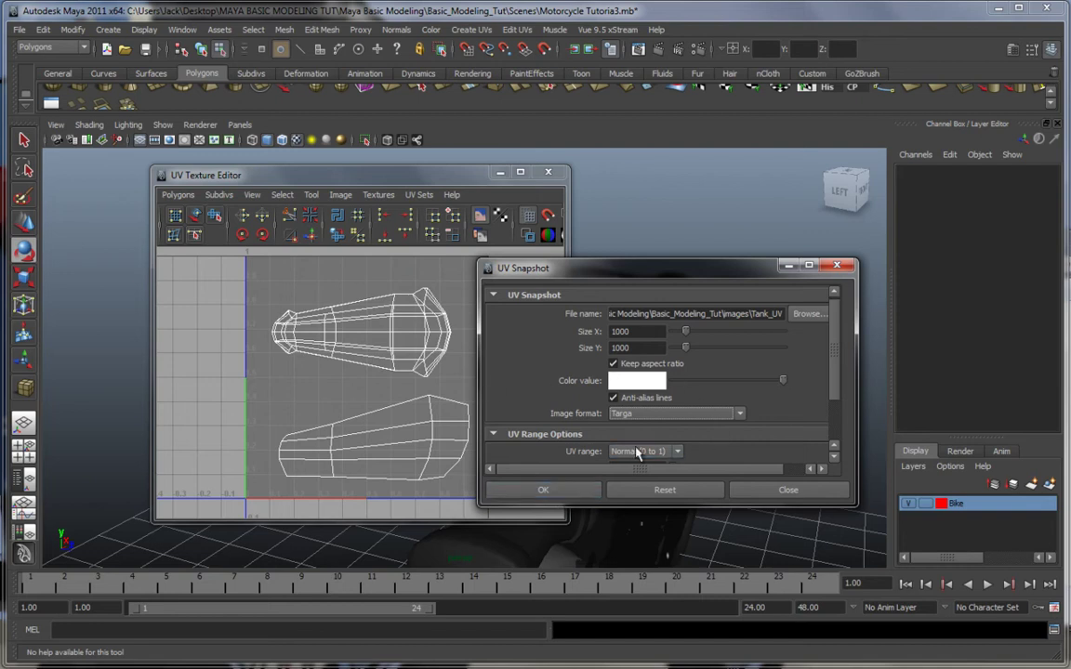
# Select the fuel tank in object mode and export its UV snapshot with the Normal (0 to 1) range.
pyautogui.click(555, 493)
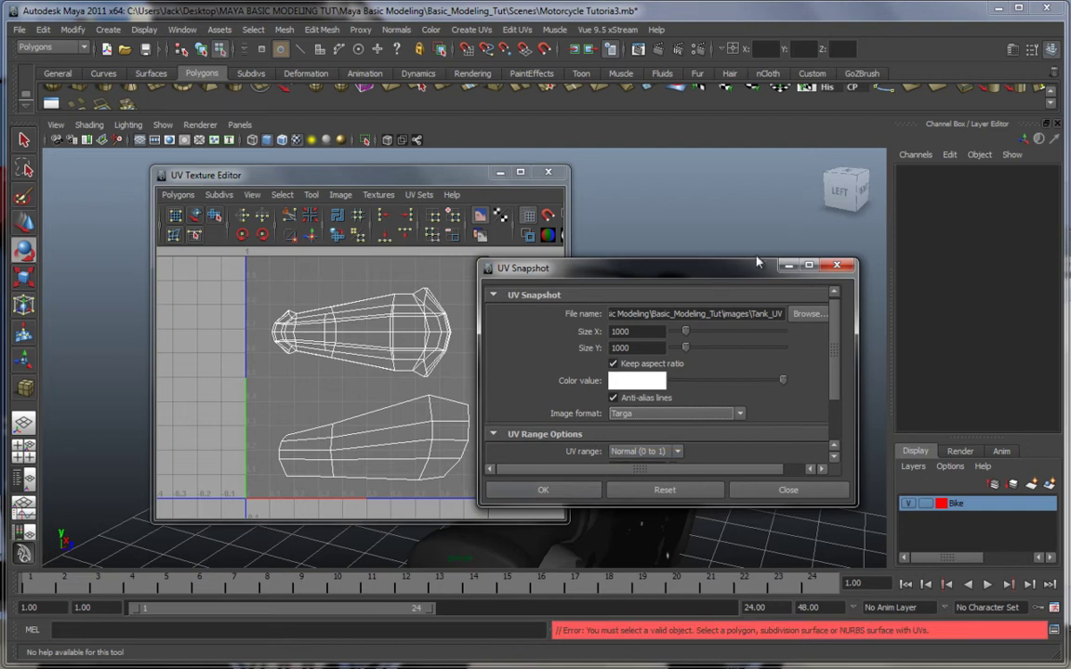
pyautogui.moveTo(743, 277); pyautogui.dragTo(388, 319)
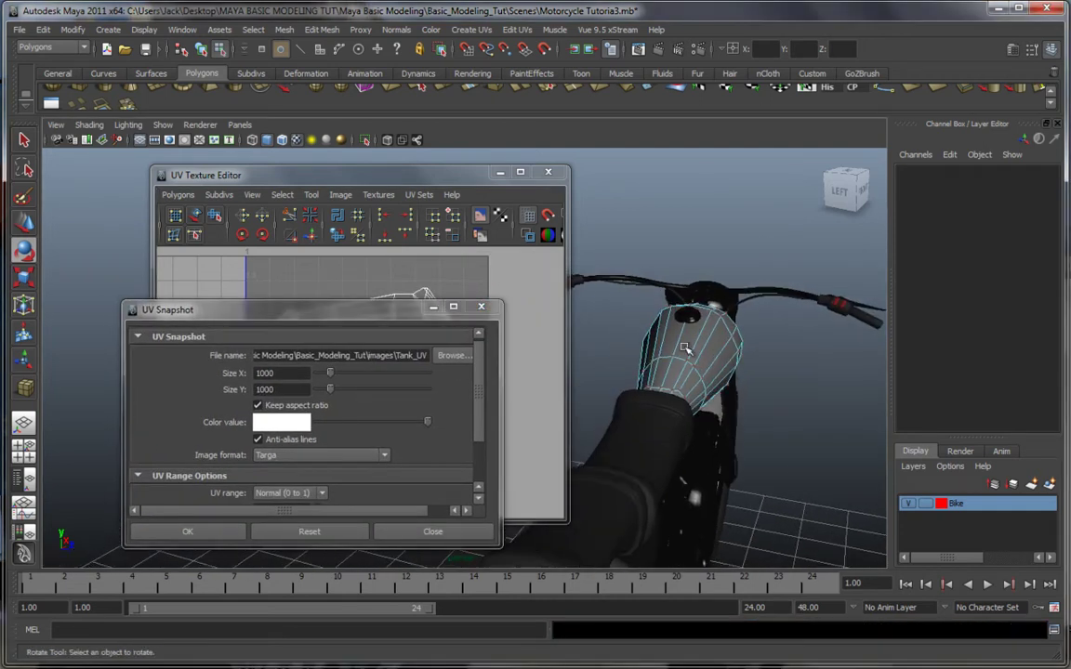
pyautogui.moveTo(685, 347); pyautogui.dragTo(707, 332, button='right')
pyautogui.click(639, 314)
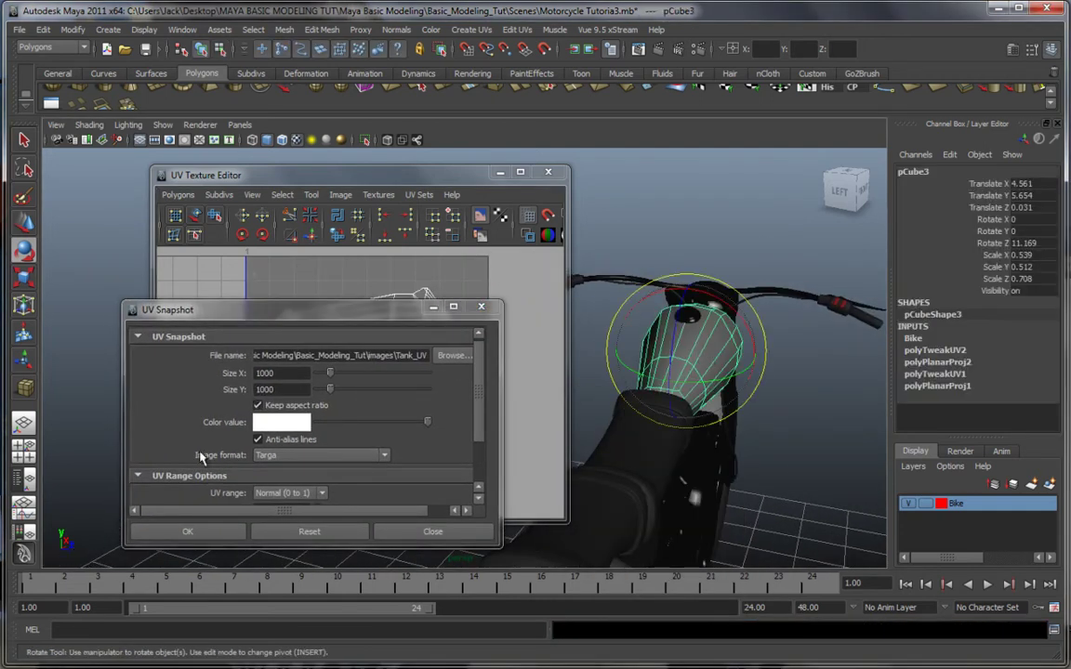
pyautogui.click(187, 531)
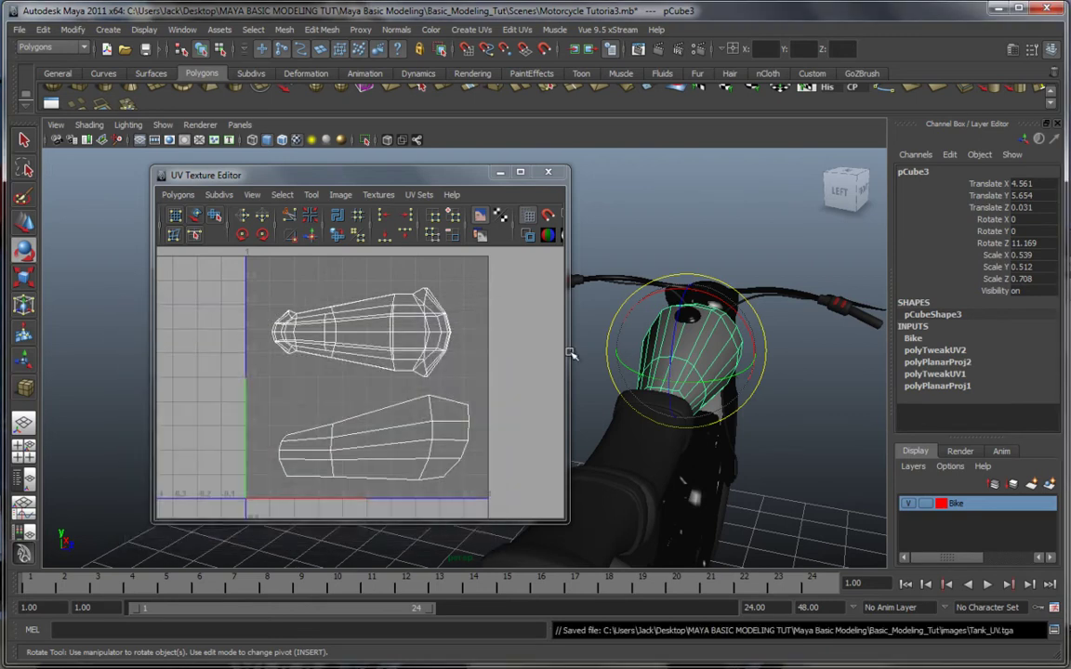
# Minimize the UV Texture Editor and switch to Photoshop, enlarging its window to fill the screen.
pyautogui.click(500, 172)
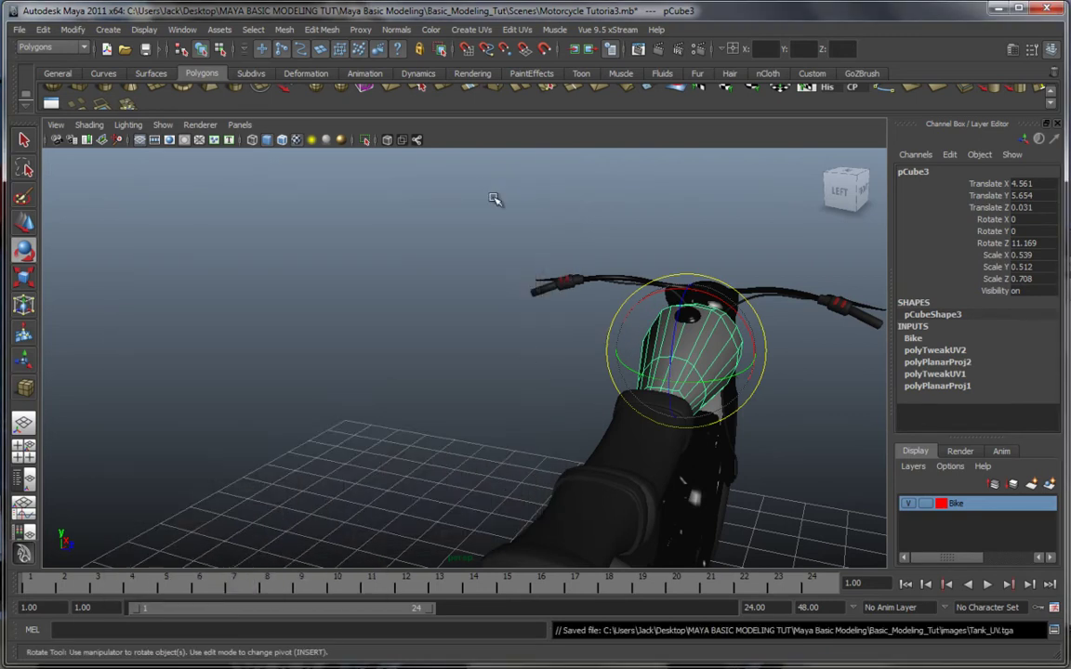
pyautogui.click(566, 363)
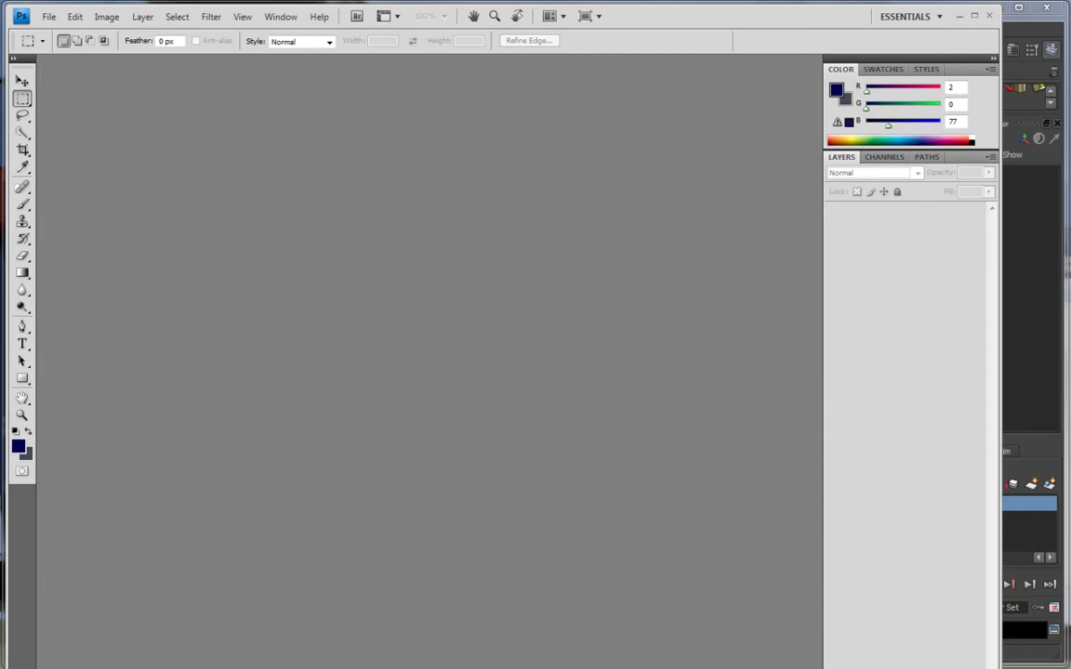
pyautogui.moveTo(1000, 668); pyautogui.dragTo(1064, 659)
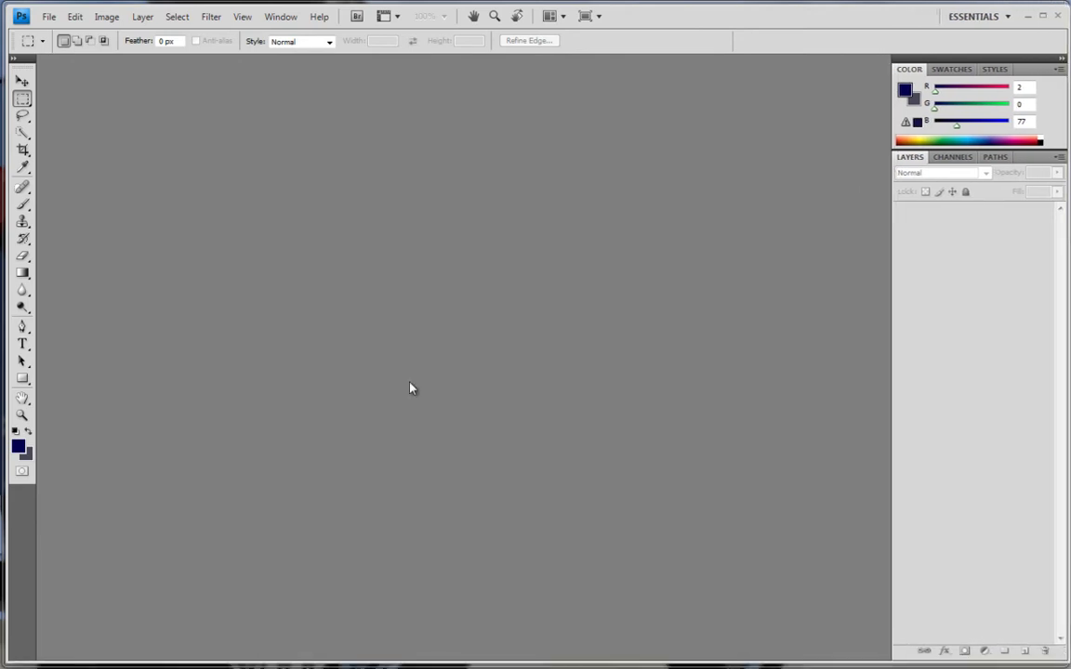
# Open the Tank_UV Targa image from the Images folder of the Basic_Modeling_Tut project.
pyautogui.click(48, 16)
pyautogui.click(58, 45)
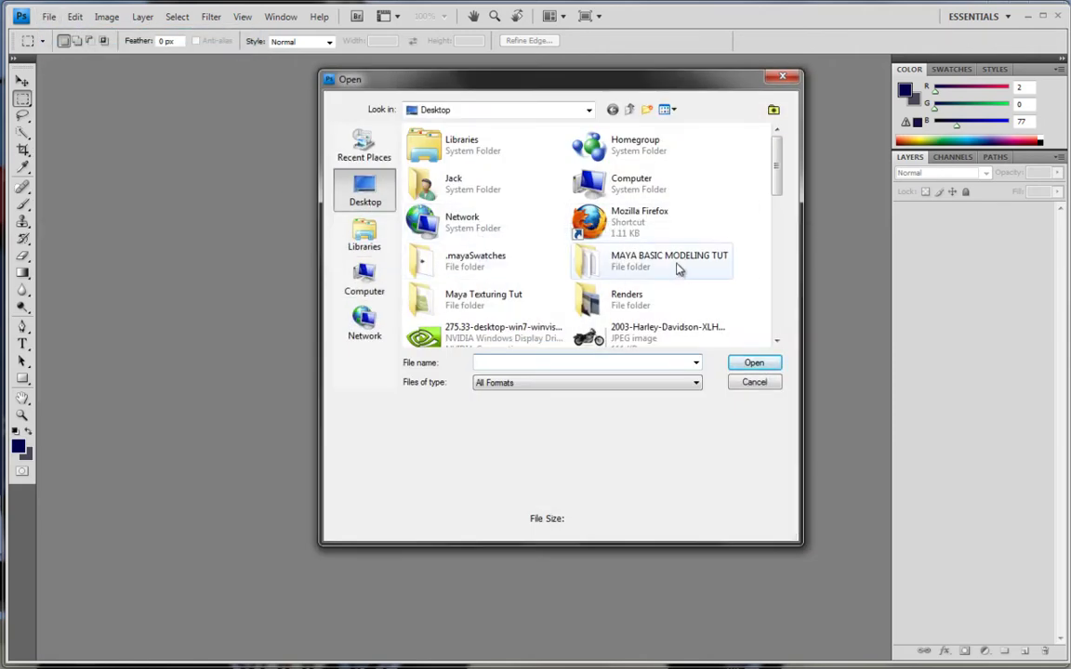
pyautogui.doubleClick(547, 292)
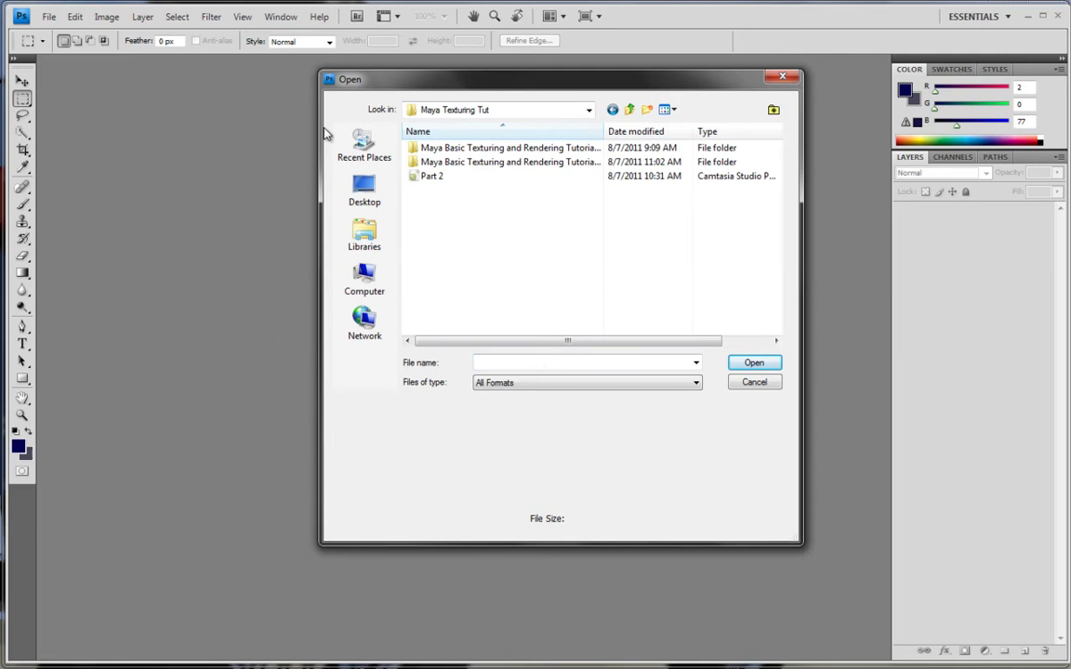
pyautogui.click(630, 110)
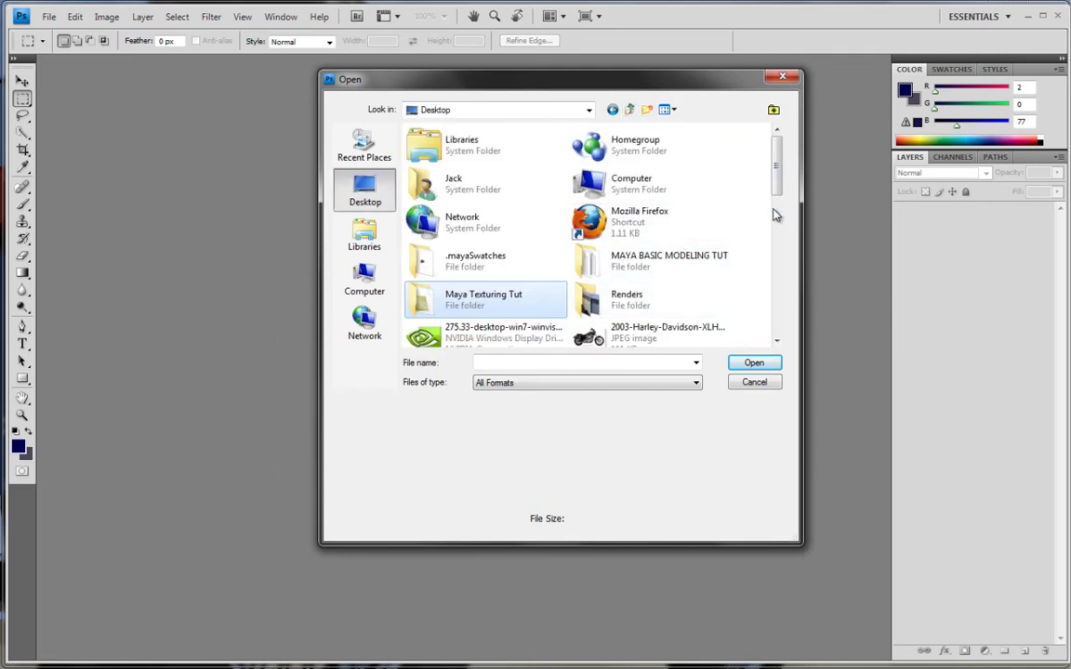
pyautogui.moveTo(776, 168); pyautogui.dragTo(753, 175)
pyautogui.doubleClick(641, 215)
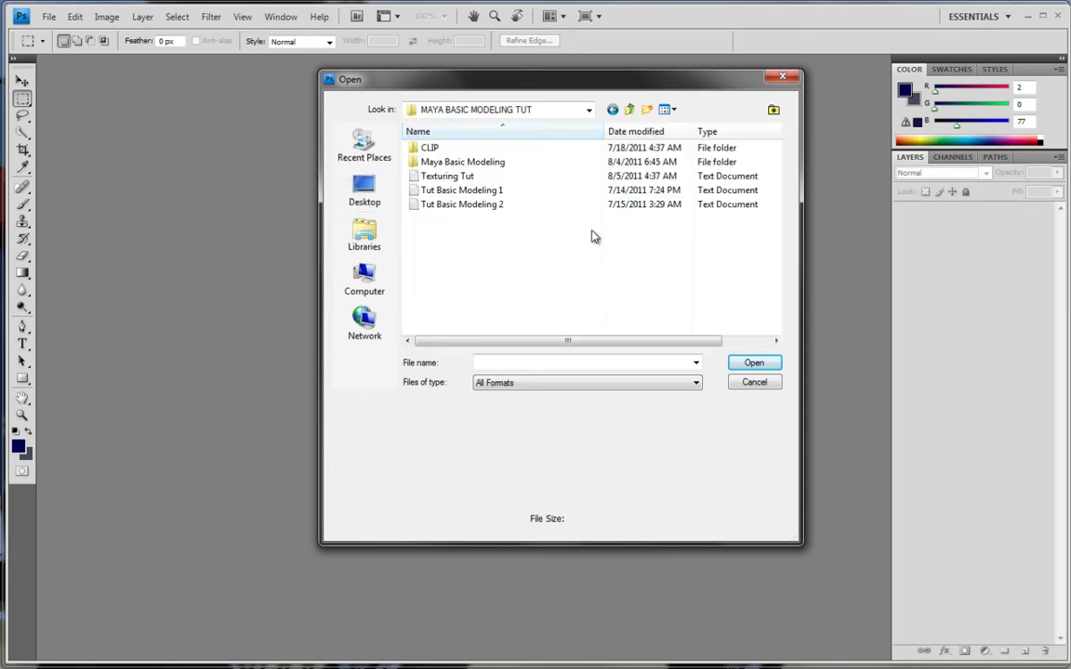
pyautogui.doubleClick(435, 160)
pyautogui.doubleClick(461, 151)
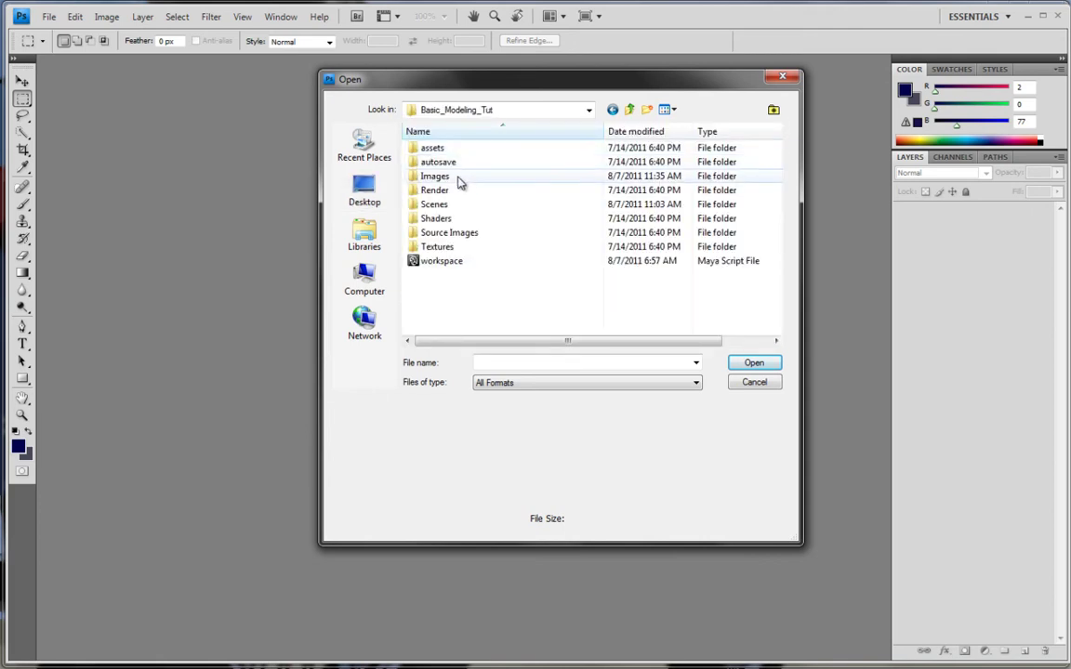
pyautogui.doubleClick(459, 178)
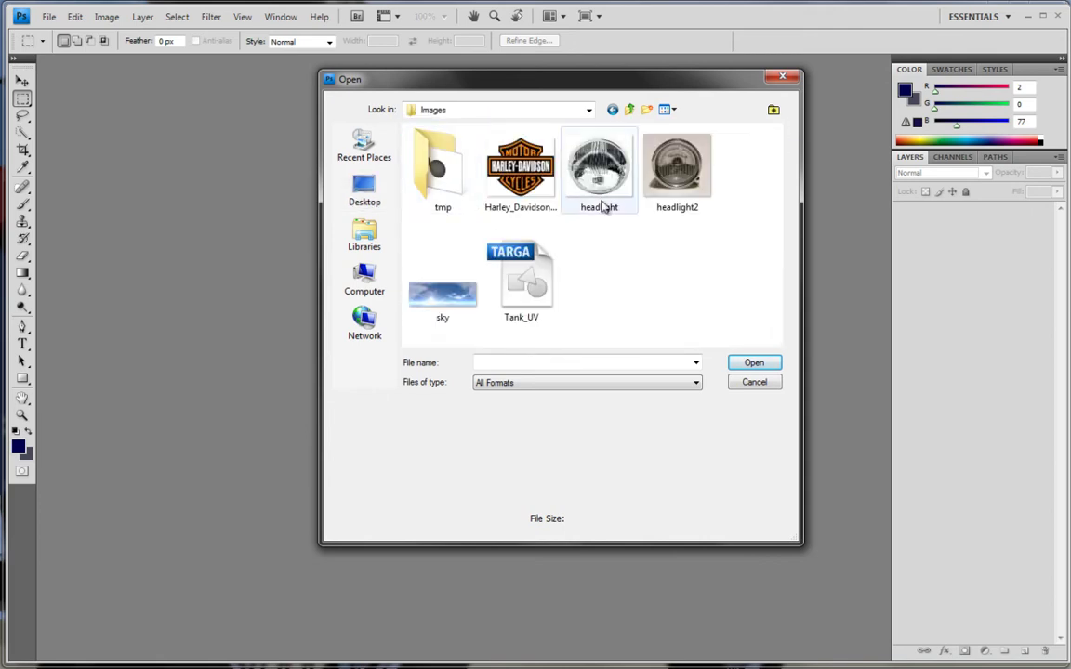
pyautogui.doubleClick(502, 290)
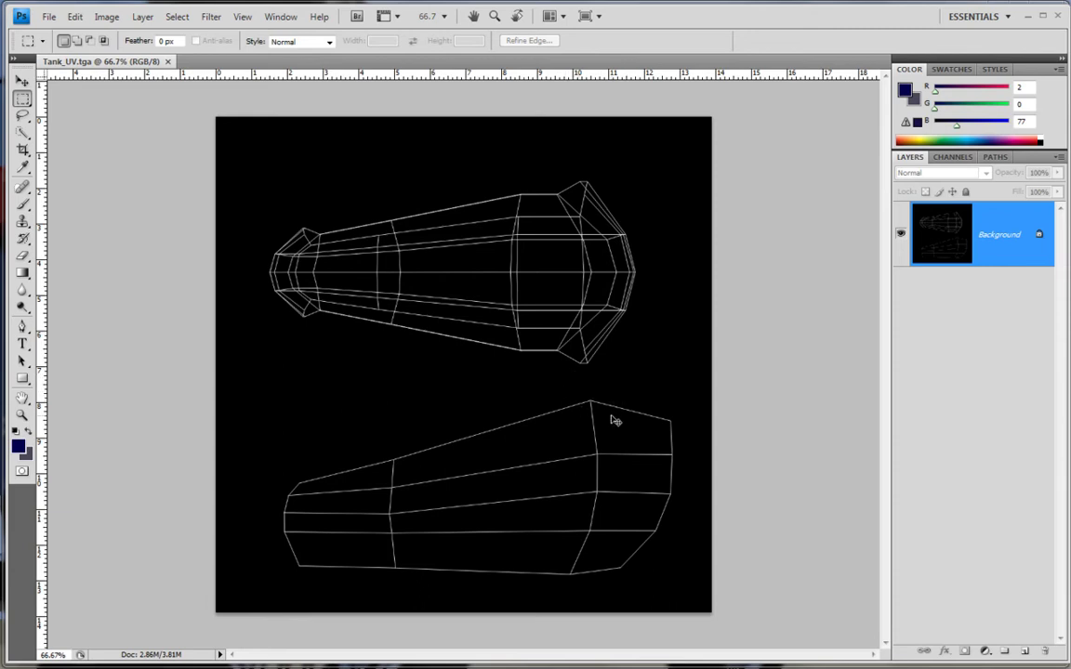
# Add a new layer filled with dark blue (R 3, G 1, B 83) at 48% opacity above the UV wireframe.
pyautogui.hotkey('ctrl', 'shift', 'n')
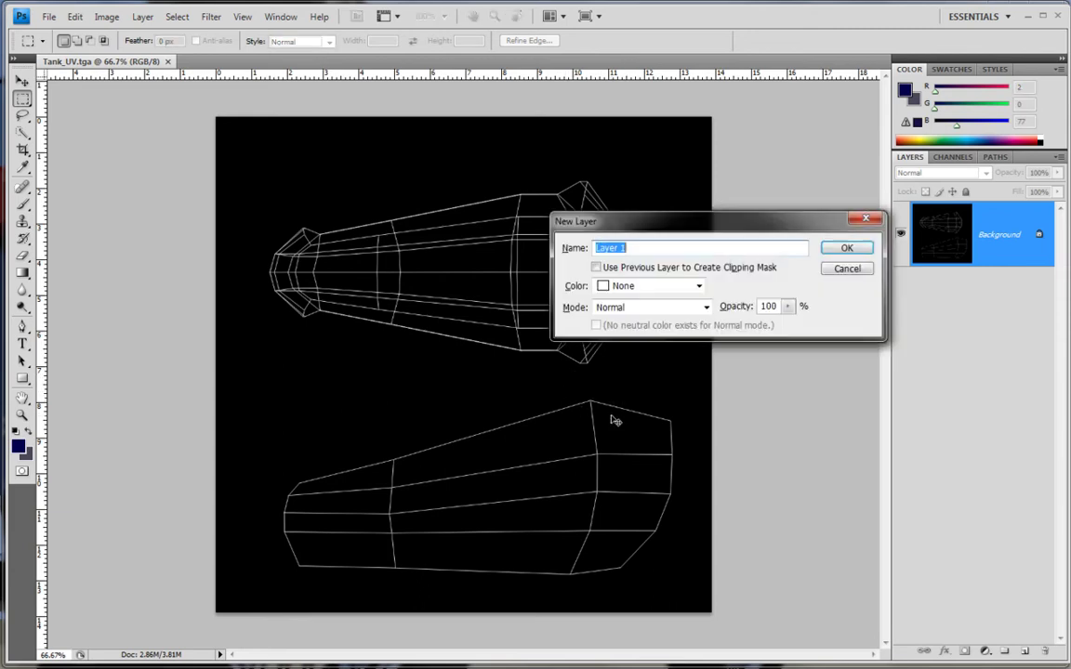
pyautogui.press('Return')
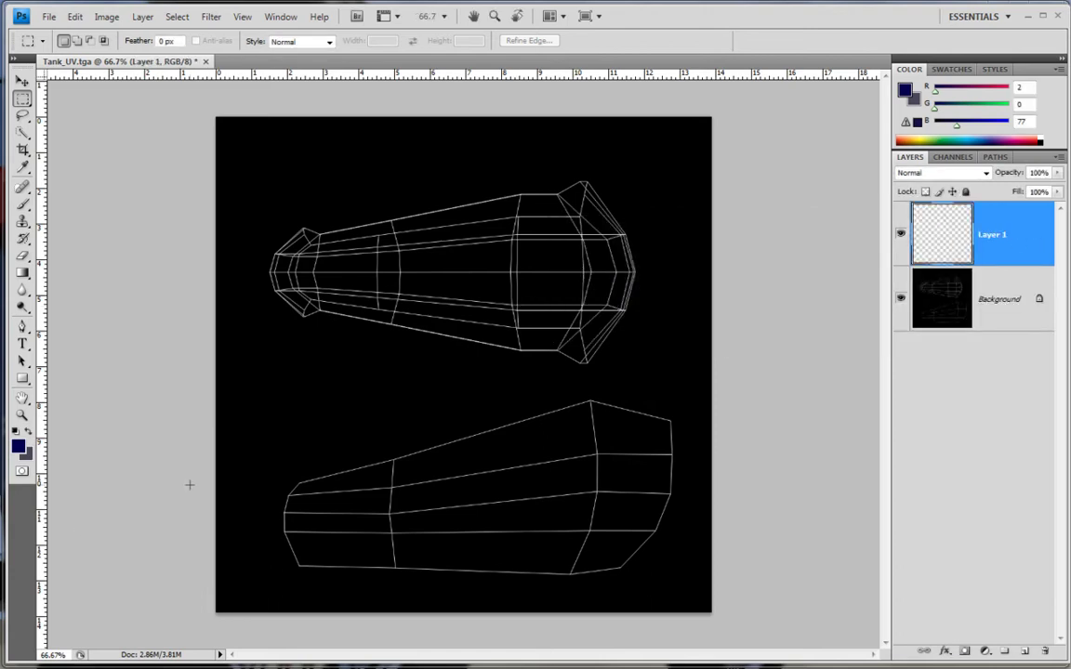
pyautogui.click(19, 447)
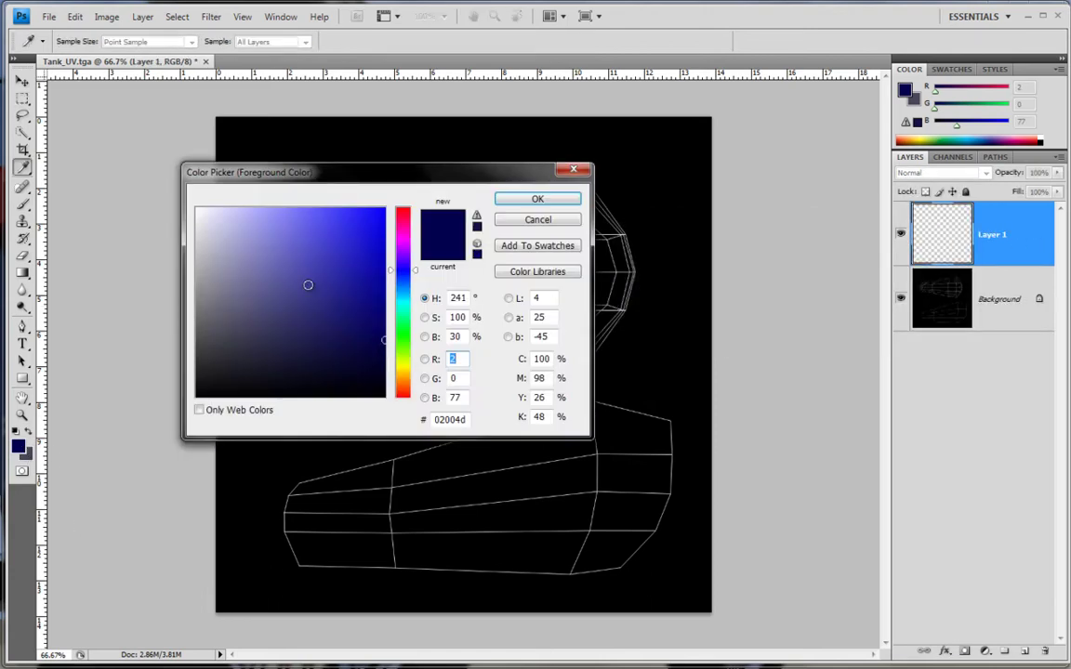
pyautogui.moveTo(372, 332); pyautogui.dragTo(382, 336)
pyautogui.click(499, 201)
pyautogui.press('m')
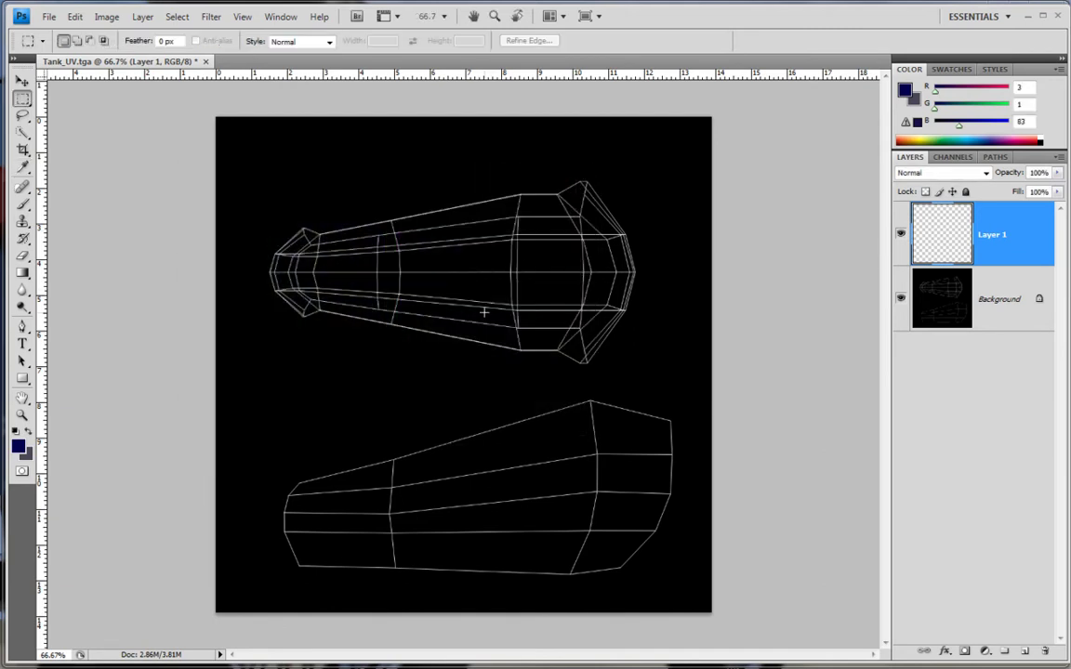
pyautogui.hotkey('alt', 'BackSpace')
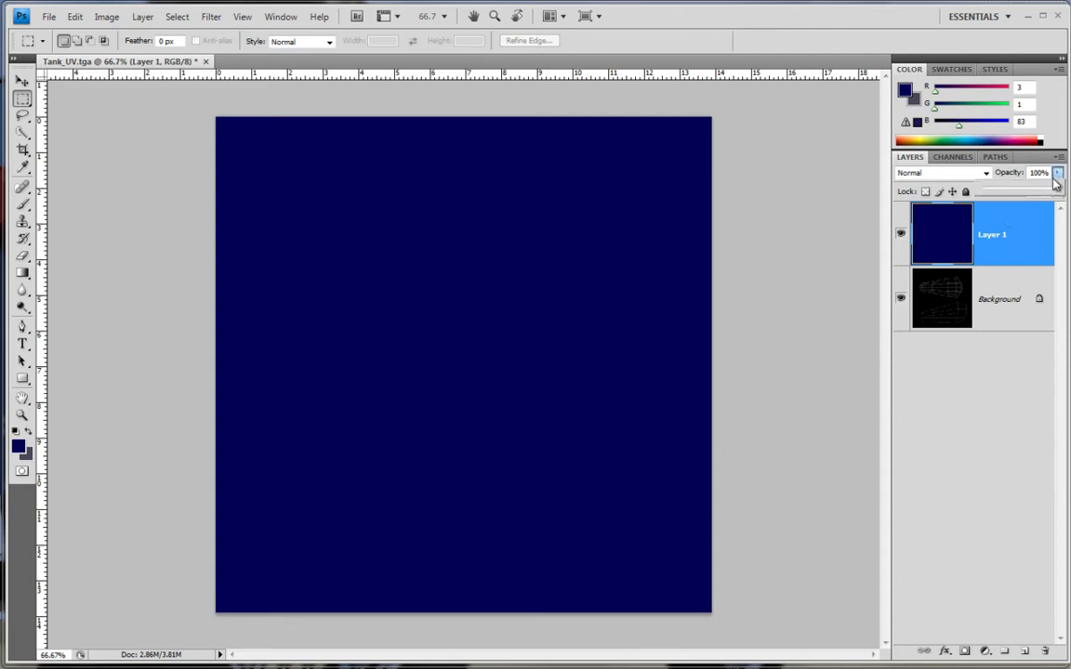
pyautogui.moveTo(1057, 172); pyautogui.dragTo(1020, 191)
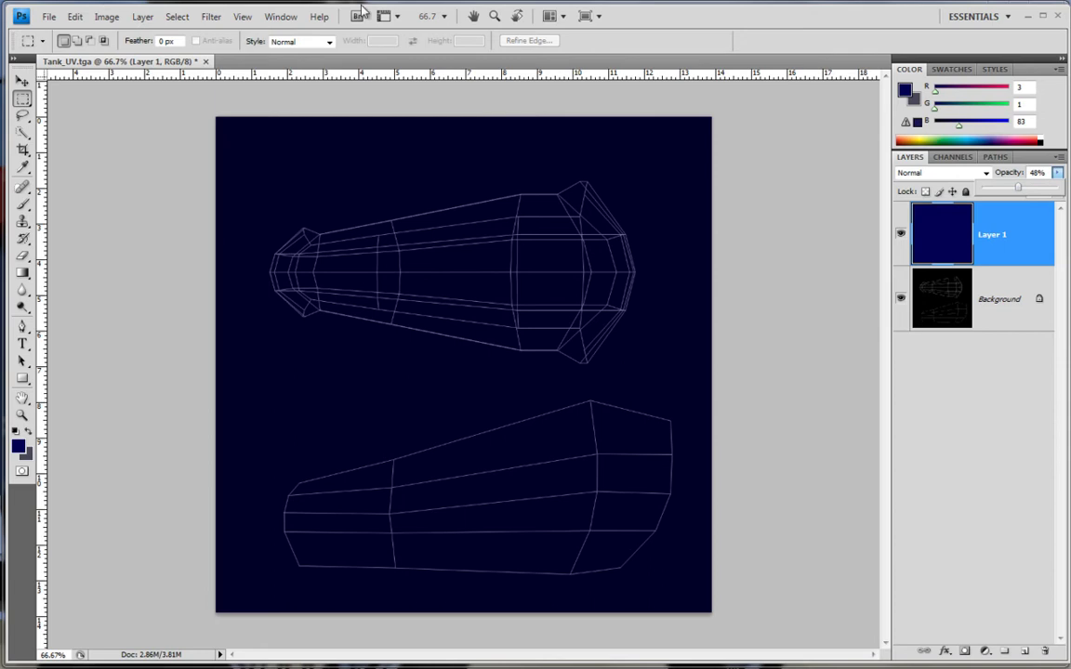
# Open Harley_Davidson_Badge.png from the Images folder and copy the entire badge.
pyautogui.click(48, 17)
pyautogui.click(70, 44)
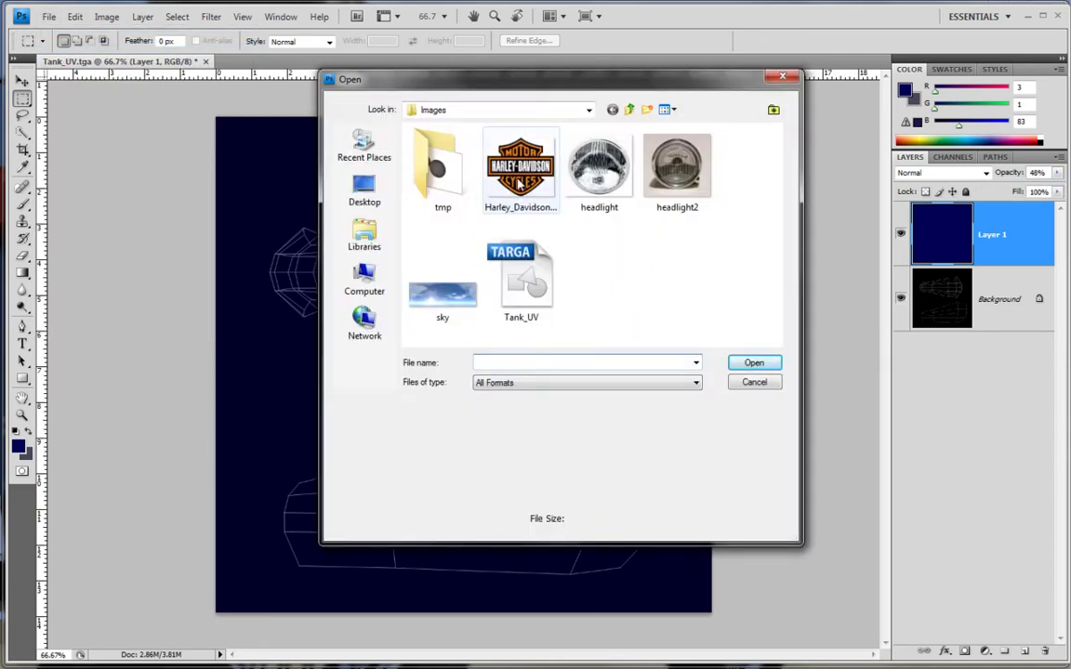
pyautogui.doubleClick(518, 185)
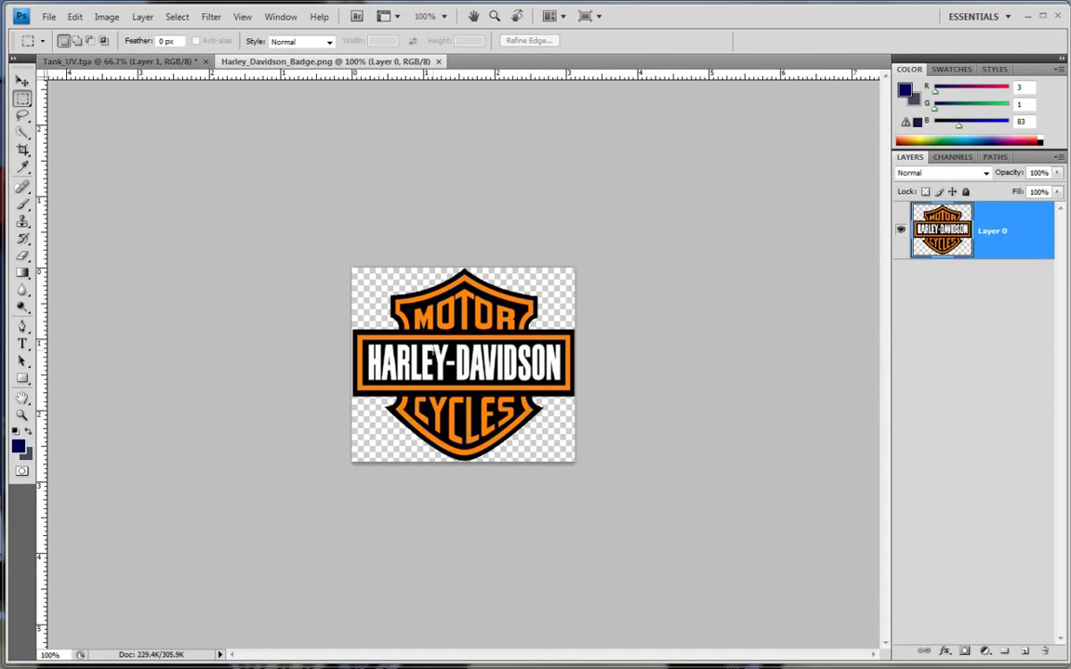
pyautogui.hotkey('ctrl', 'a')
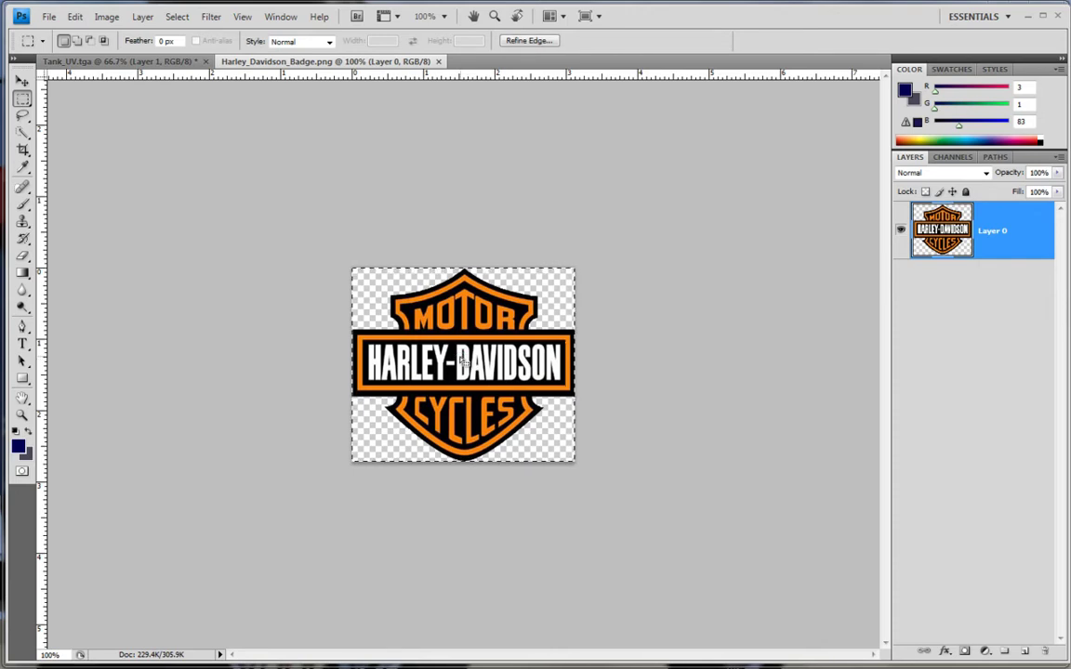
# Paste the badge into the Tank_UV document and move it onto the wide end of the tank's side shell.
pyautogui.click(150, 62)
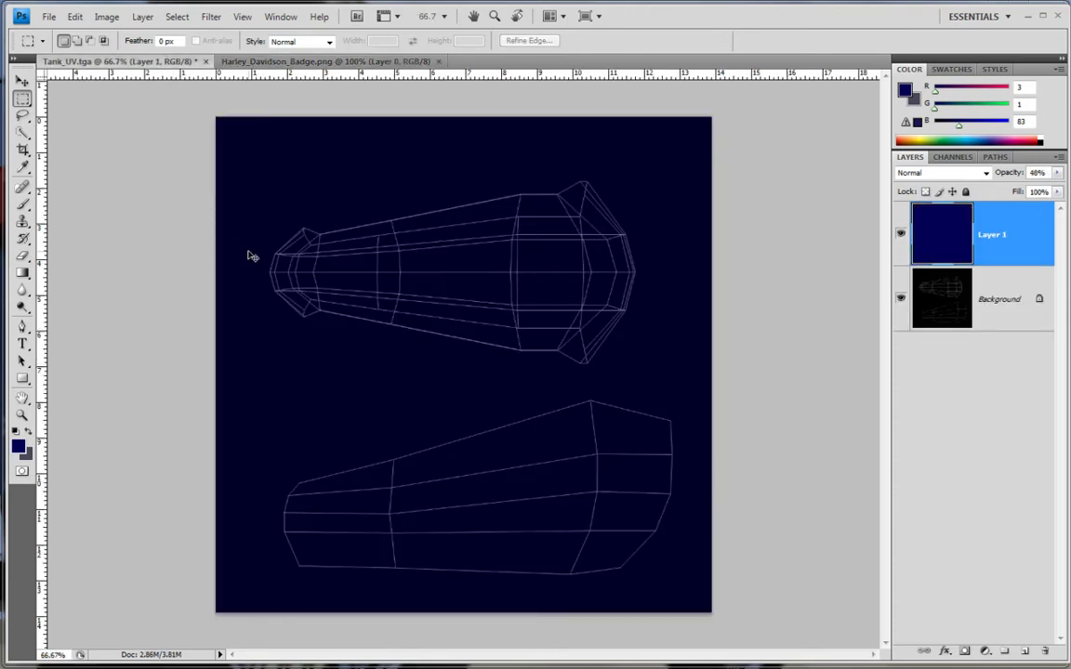
pyautogui.hotkey('ctrl', 'a')
pyautogui.hotkey('ctrl', 'v')
pyautogui.press('v')
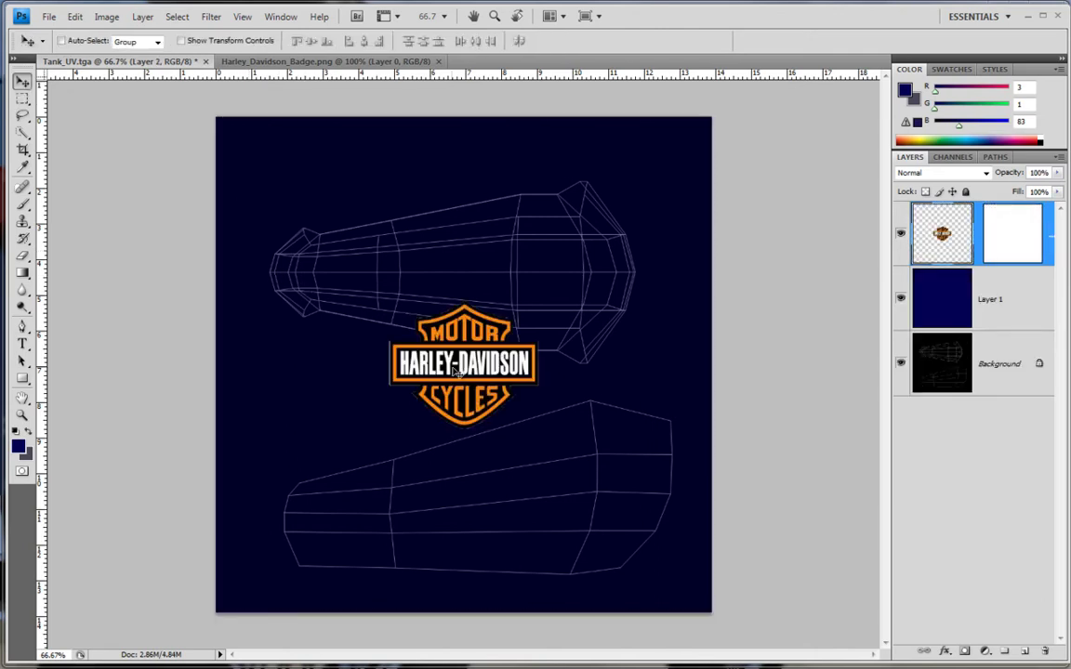
pyautogui.moveTo(464, 359); pyautogui.dragTo(565, 491)
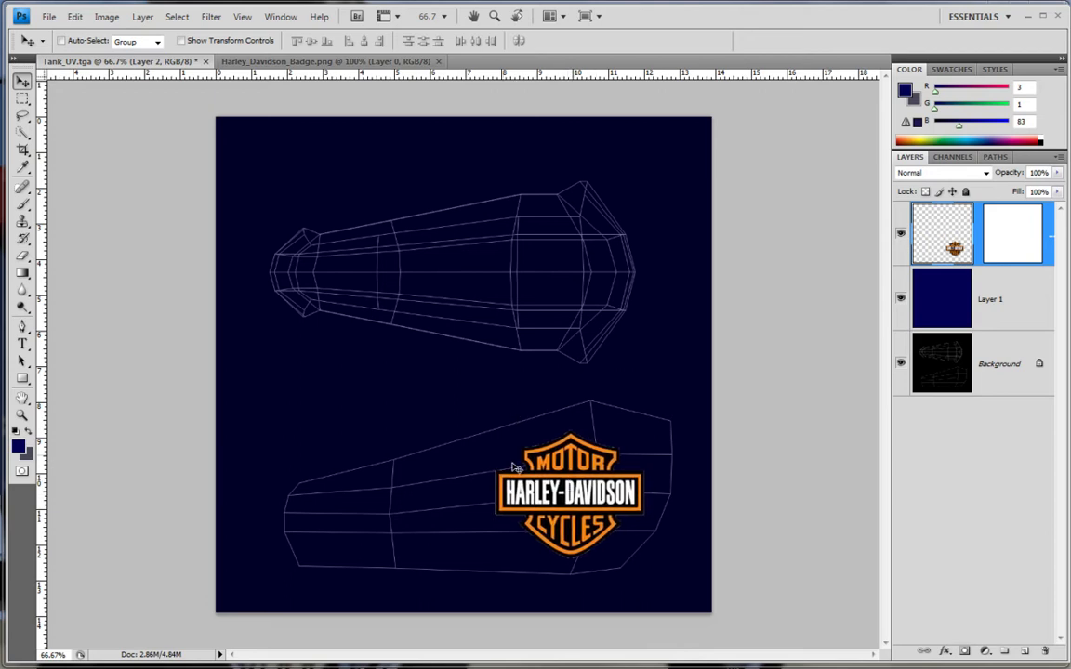
# Scale the badge to about 81.5% width and 73.4% height, centred within the wide end of the tank's side shell.
pyautogui.click(74, 16)
pyautogui.moveTo(130, 295)
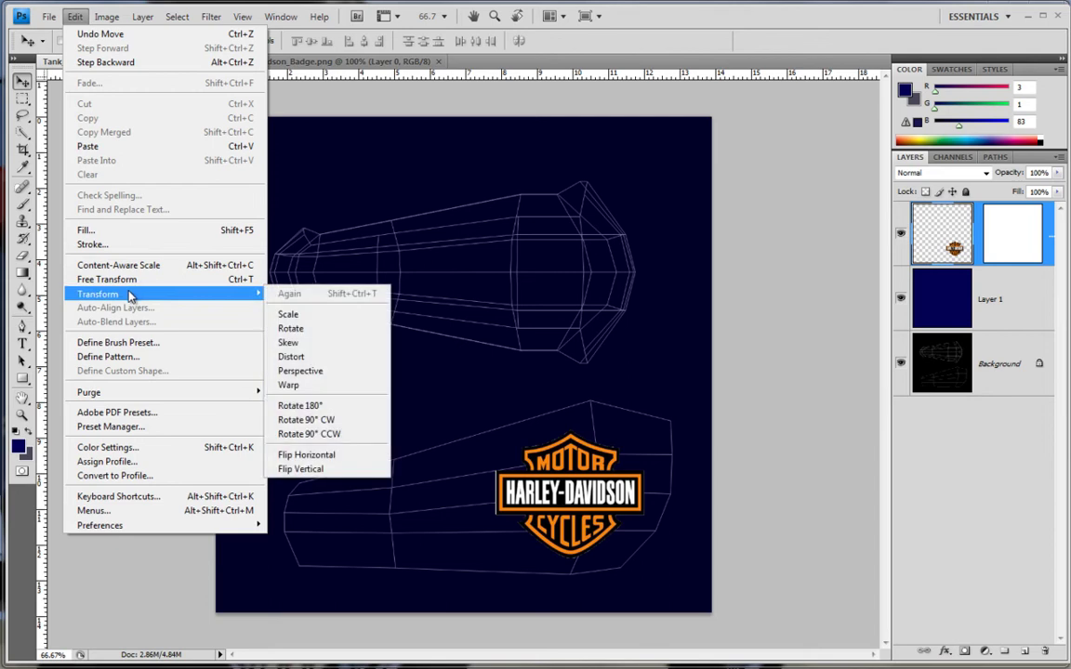
pyautogui.click(320, 313)
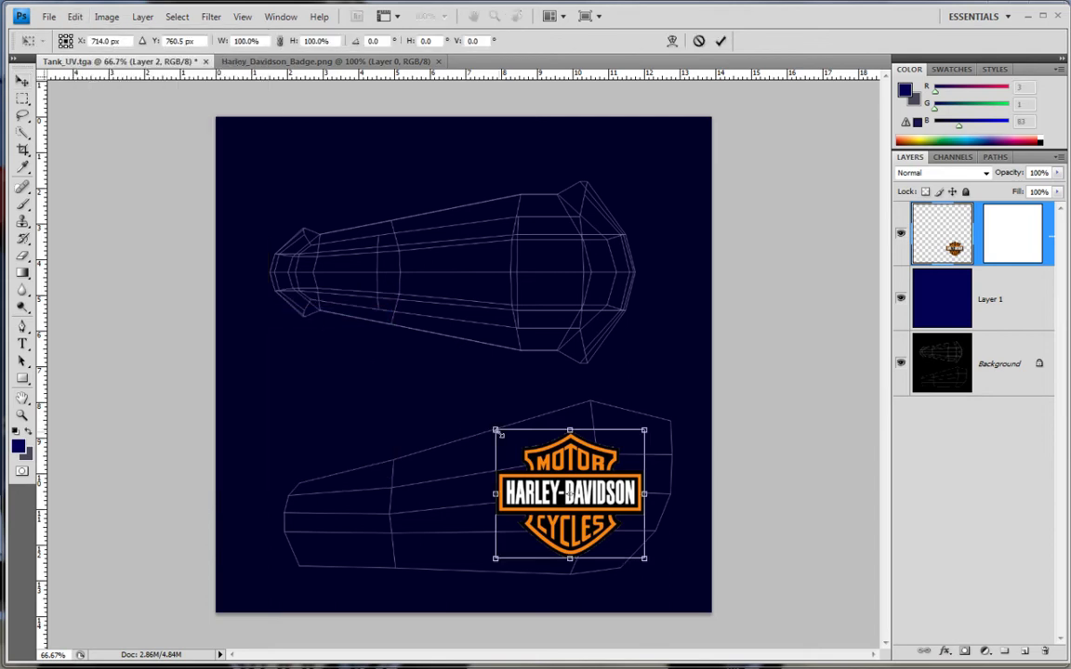
pyautogui.moveTo(498, 432); pyautogui.dragTo(524, 466)
pyautogui.moveTo(616, 510); pyautogui.dragTo(614, 496)
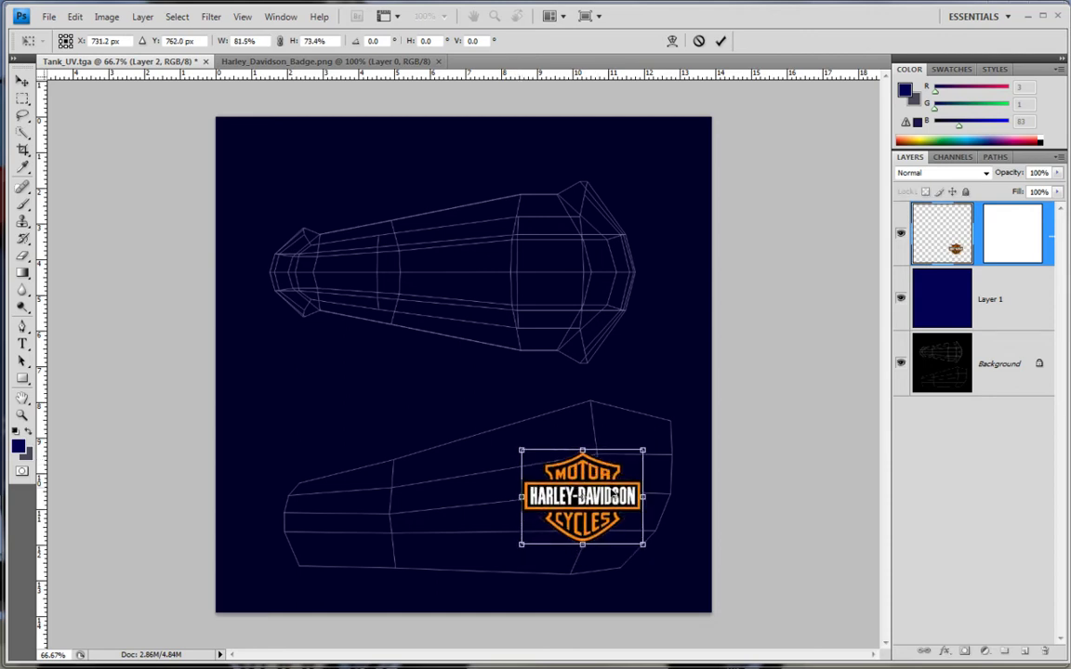
pyautogui.moveTo(521, 452); pyautogui.dragTo(516, 449)
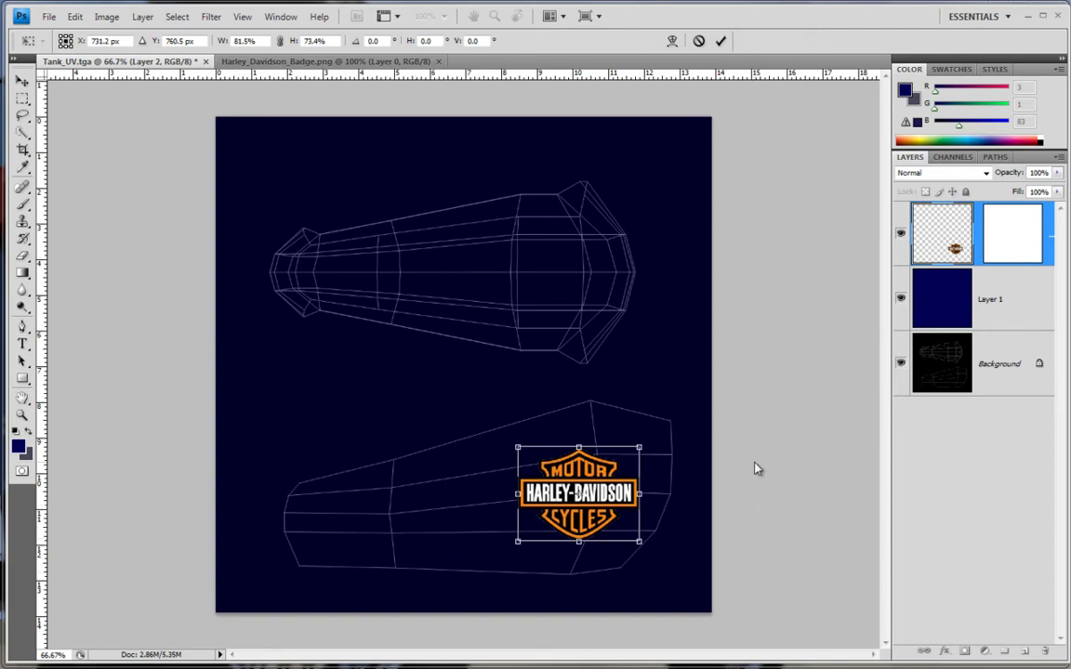
pyautogui.press('Return')
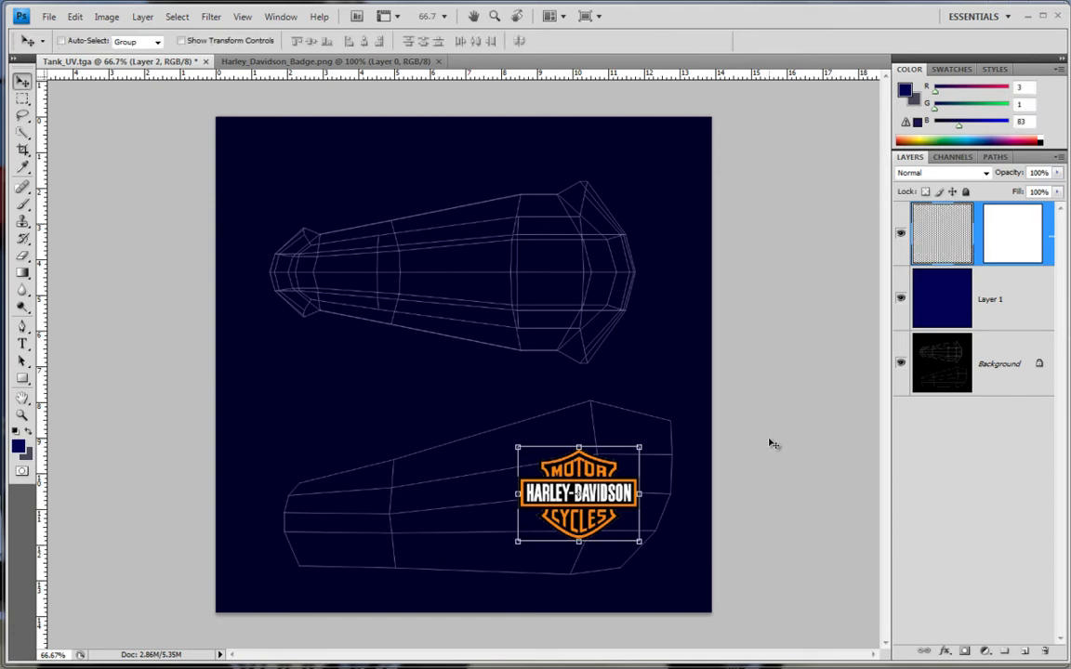
# Set the blue layer's opacity to 100% and delete the Background layer holding the UV wireframe.
pyautogui.click(945, 285)
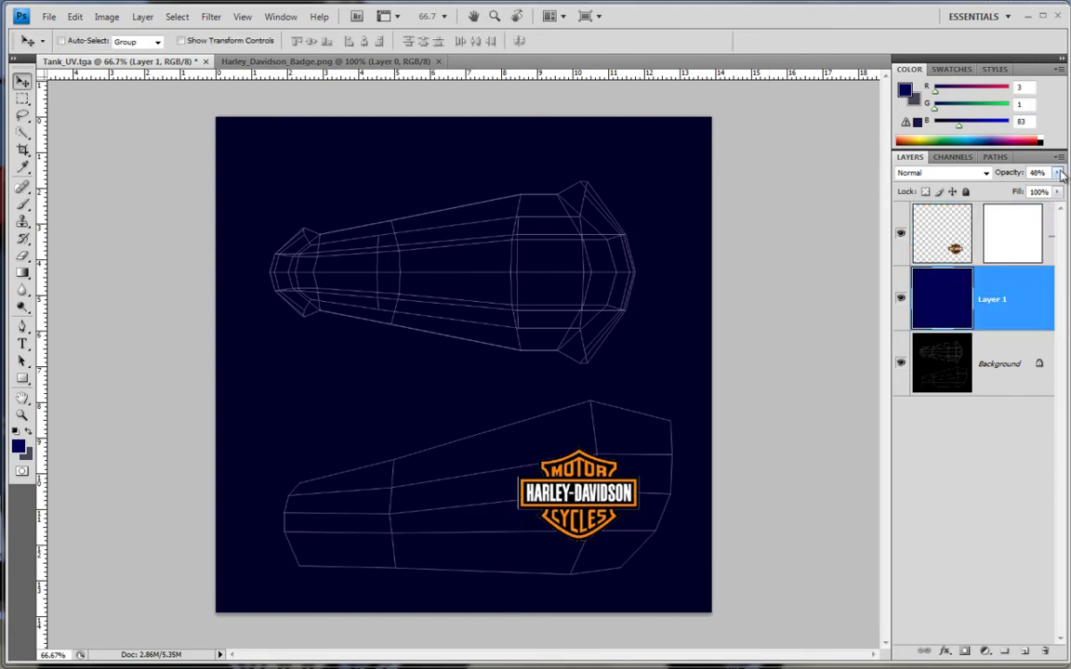
pyautogui.moveTo(1057, 173); pyautogui.dragTo(1018, 190)
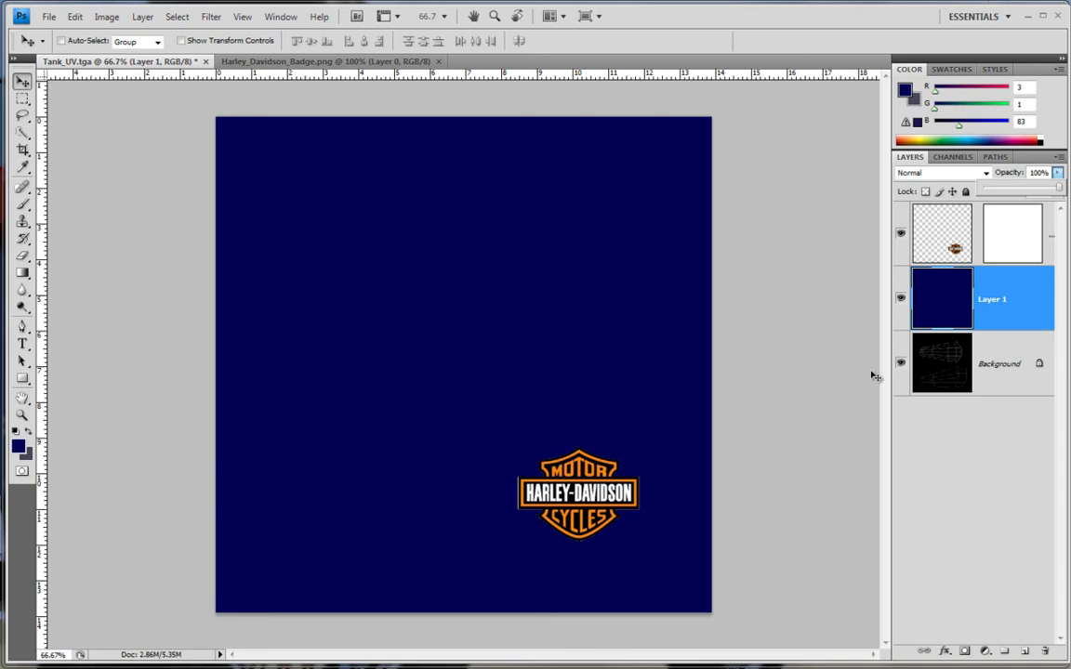
pyautogui.click(937, 370)
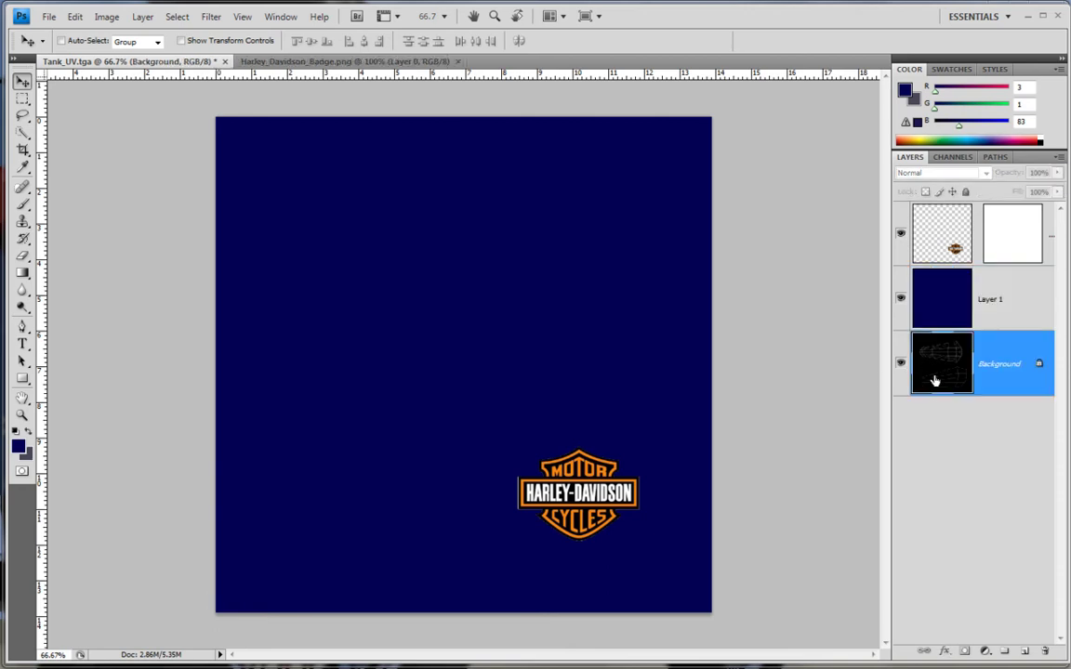
pyautogui.press('Delete')
# Merge the badge layer and the blue layer into a single layer.
pyautogui.click(944, 234)
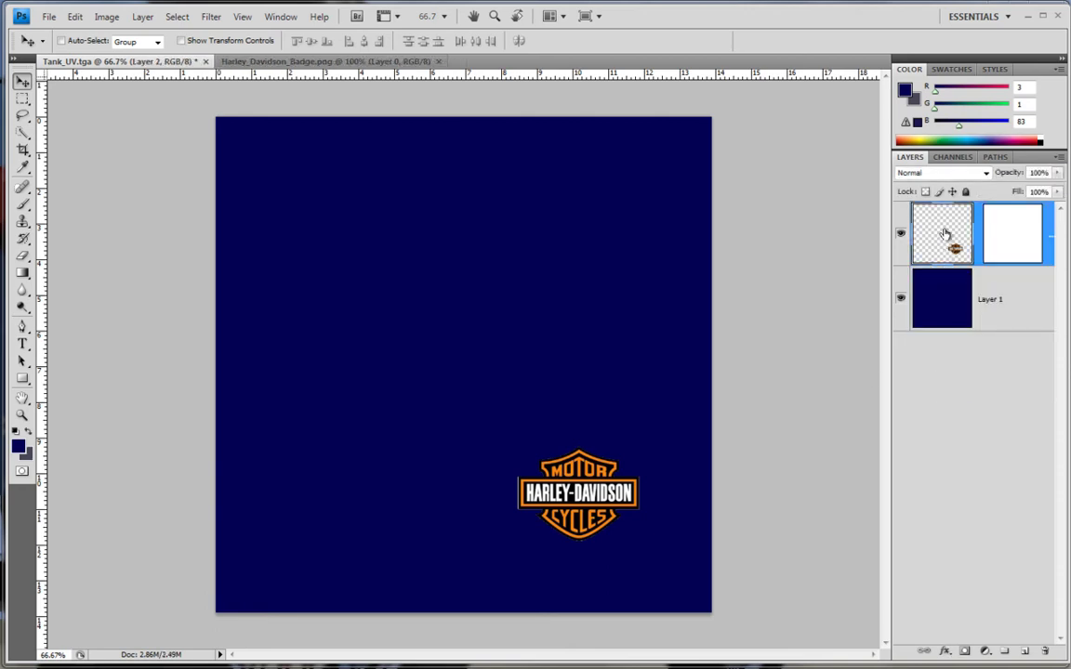
pyautogui.click(929, 292)
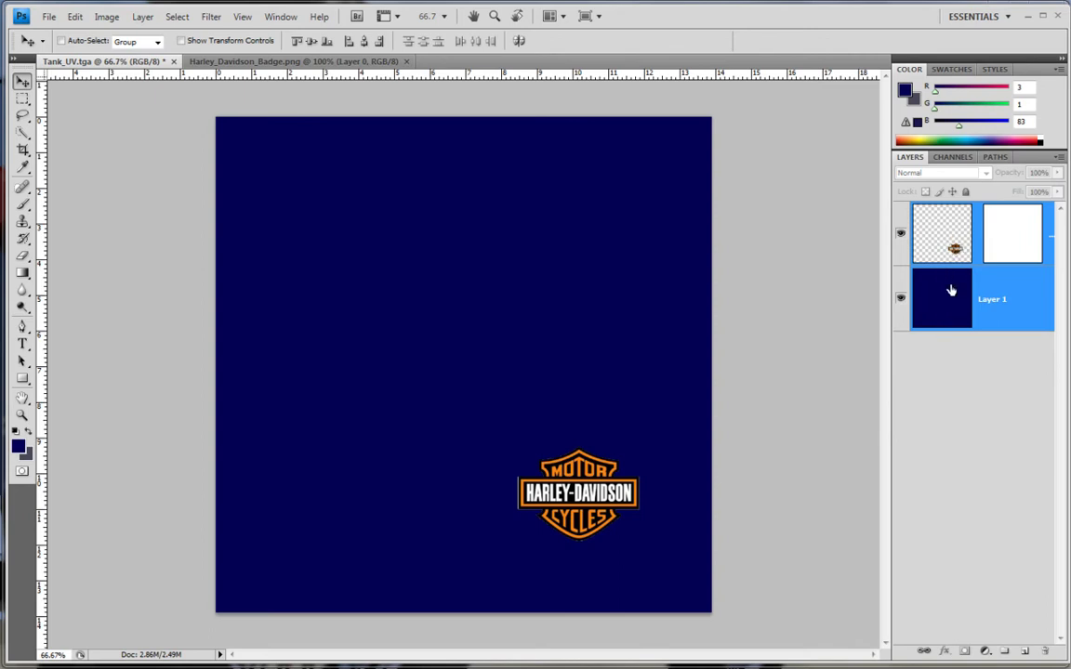
pyautogui.hotkey('ctrl', 'e')
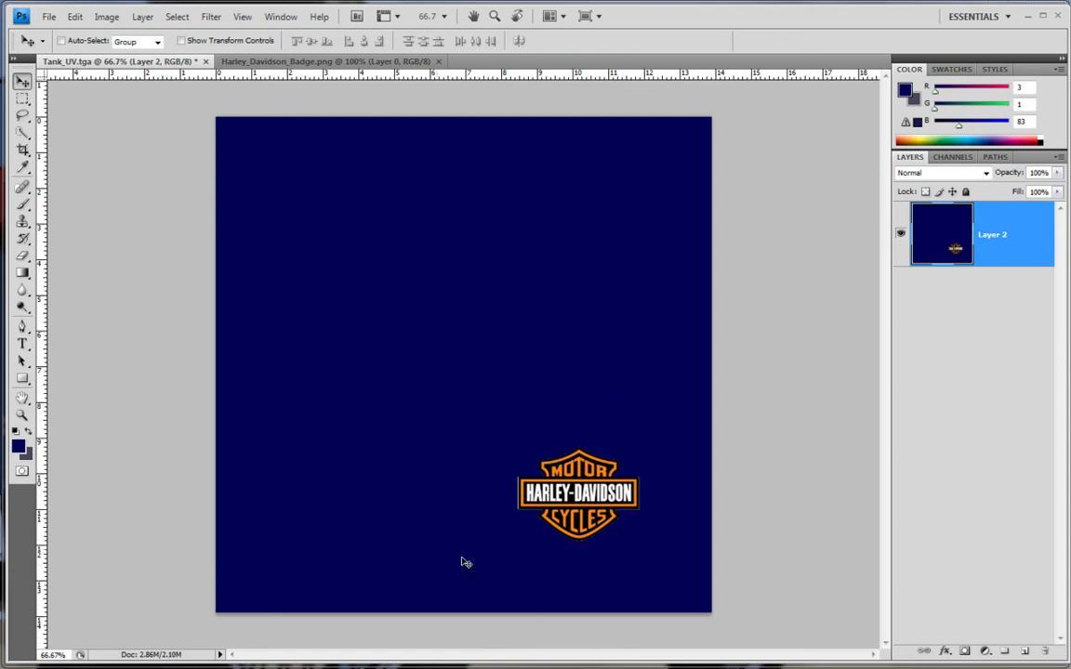
# Start saving the painted texture as a new file named Tank_Paint in the project's Textures folder.
pyautogui.click(49, 15)
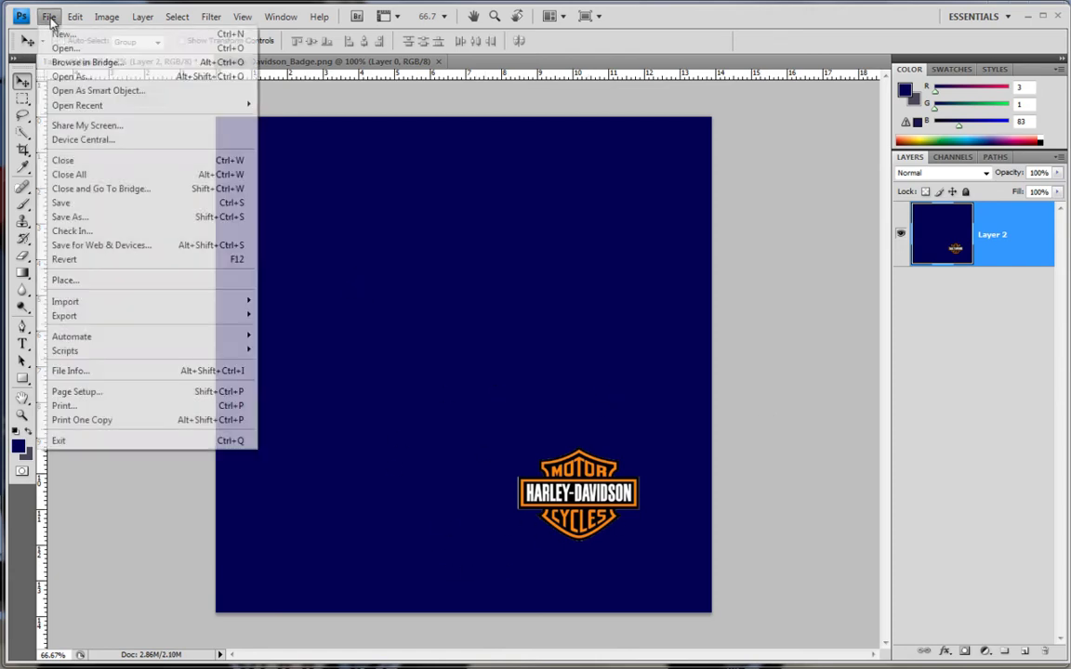
pyautogui.click(81, 217)
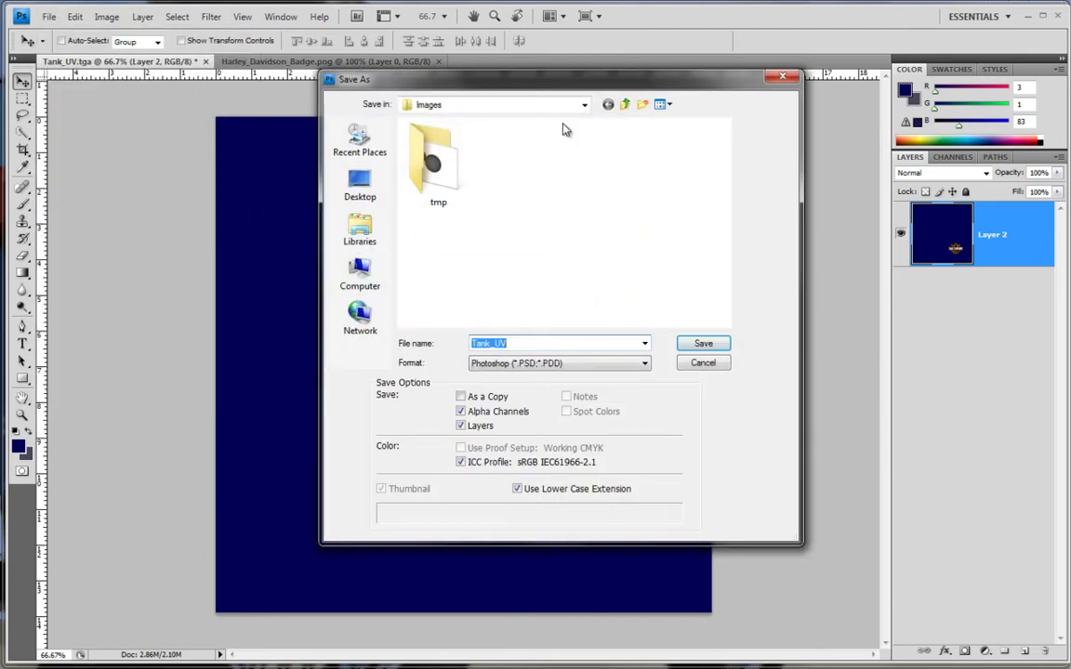
pyautogui.click(624, 104)
pyautogui.doubleClick(442, 246)
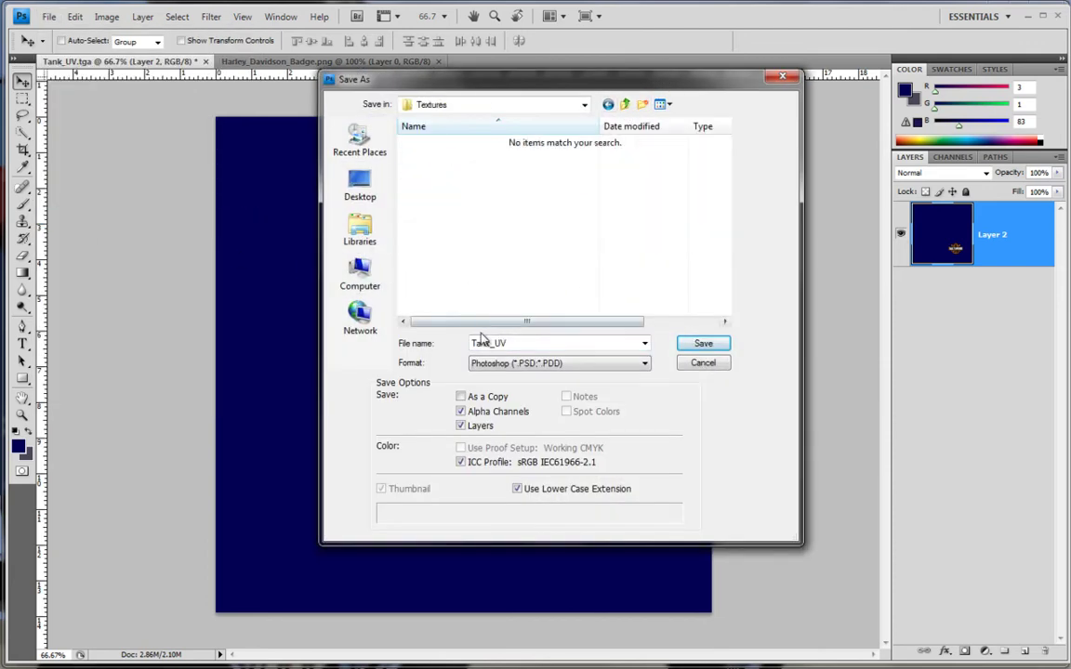
pyautogui.doubleClick(521, 343)
pyautogui.click(521, 342)
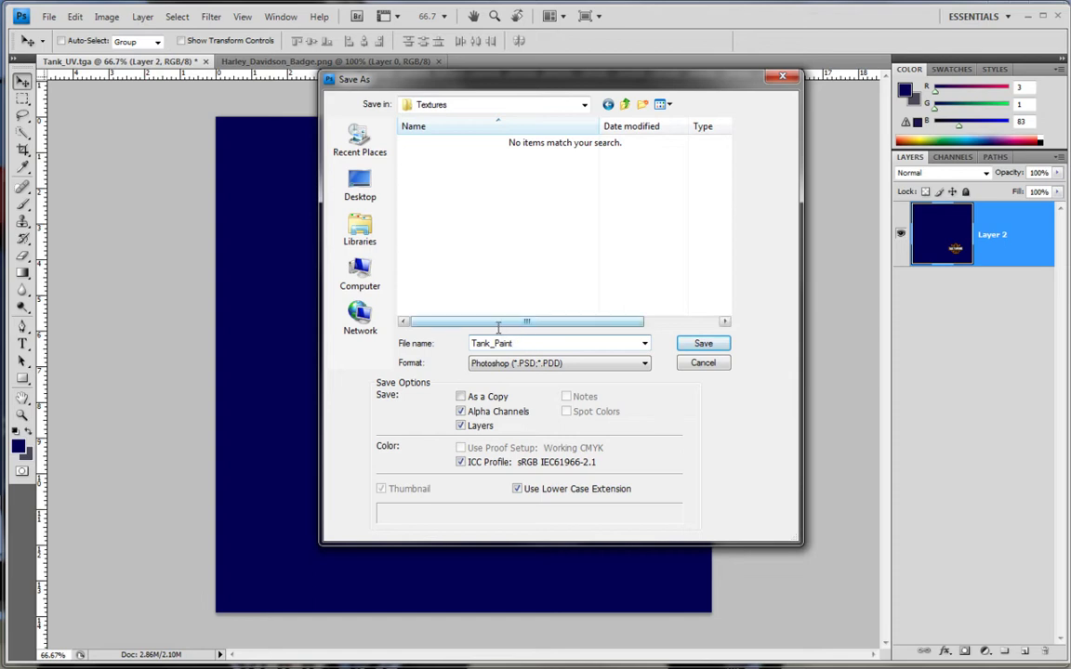
pyautogui.click(537, 364)
pyautogui.click(539, 372)
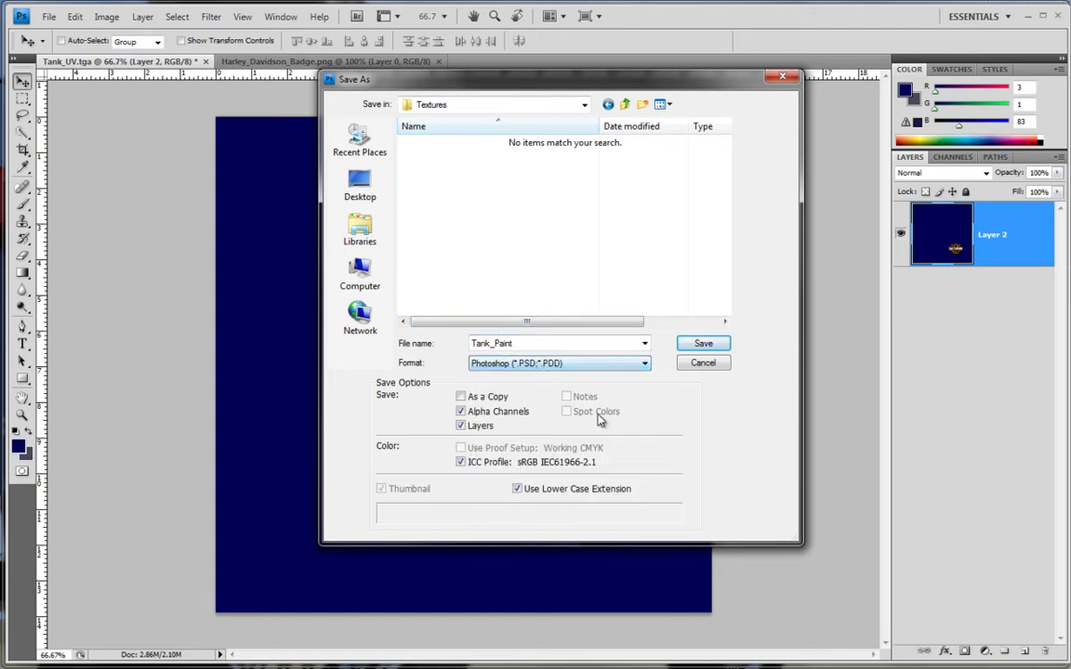
pyautogui.click(542, 365)
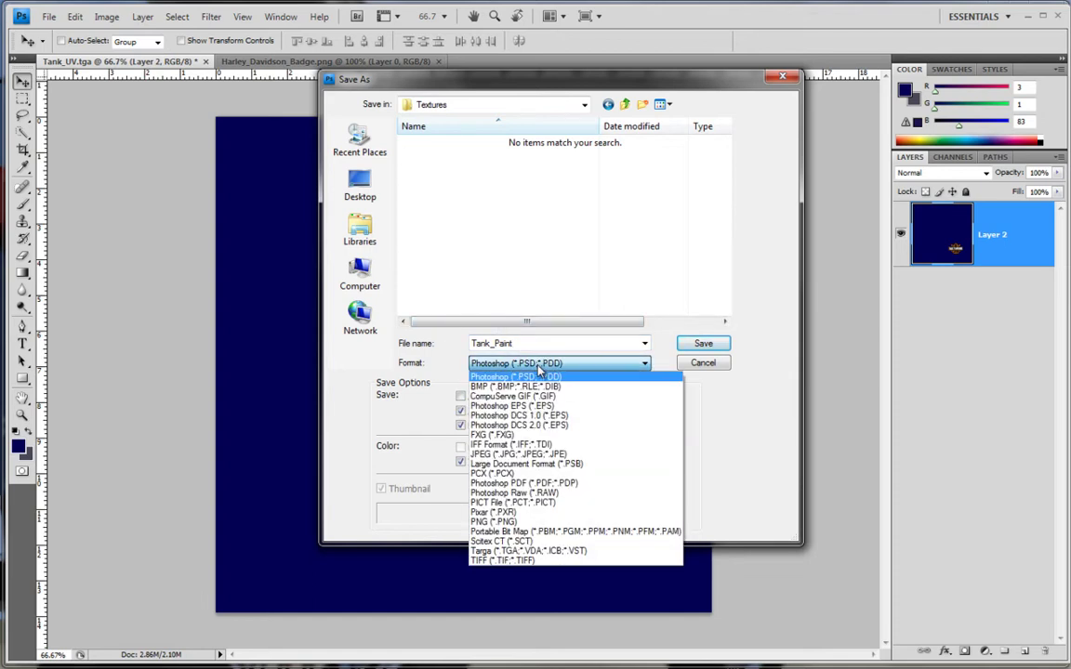
pyautogui.click(539, 372)
pyautogui.click(542, 365)
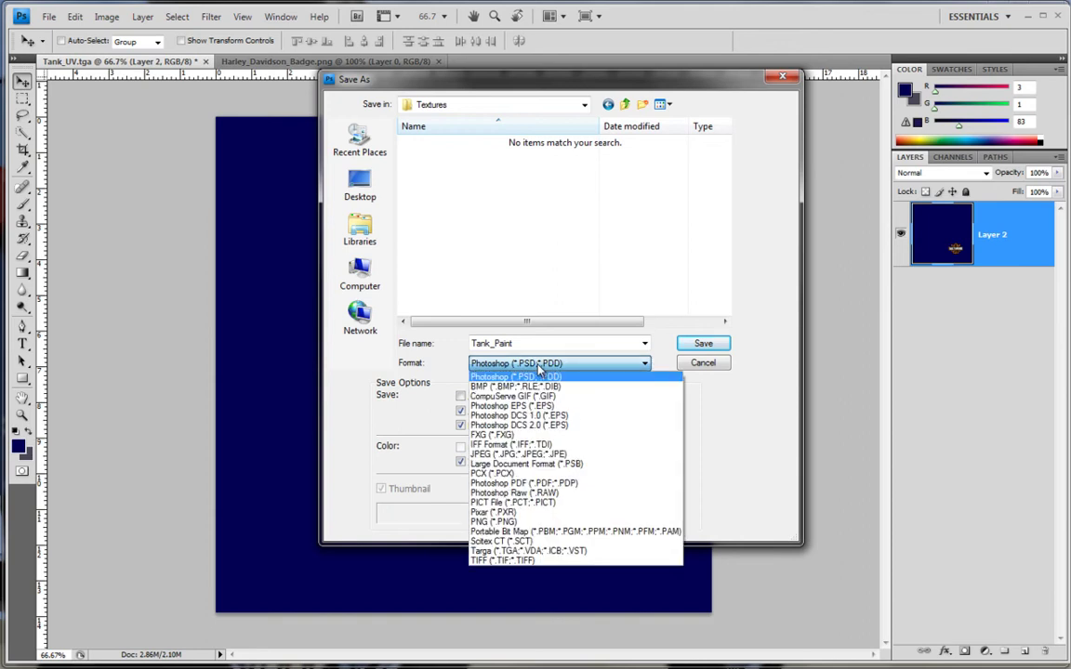
pyautogui.click(507, 541)
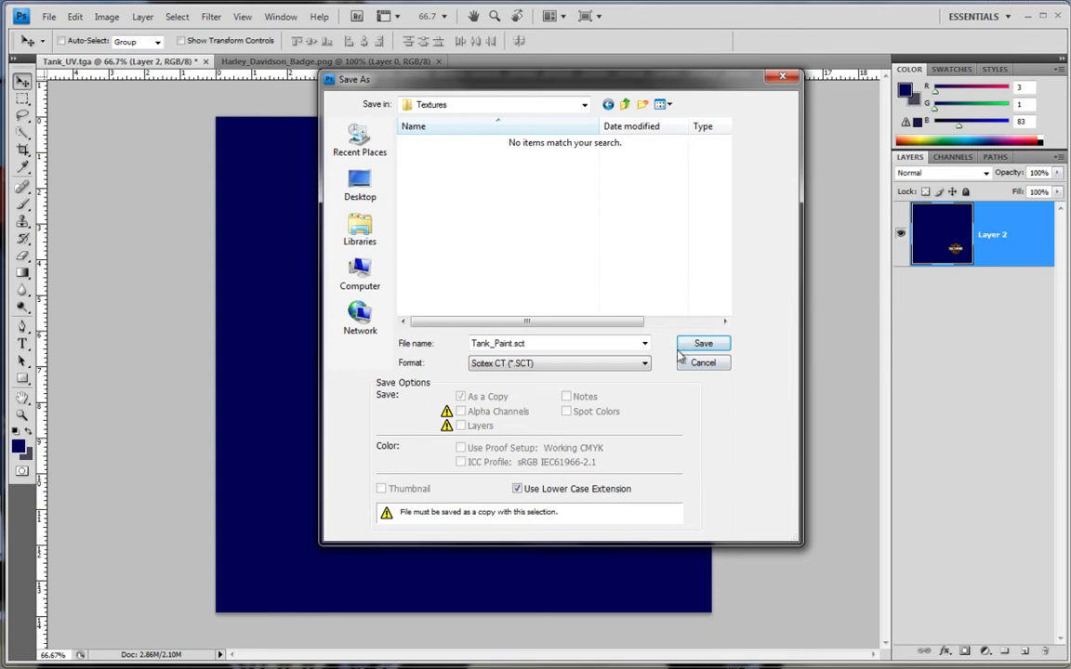
# Set the file format to Targa and save Tank_Paint at 32 bits/pixel without compression.
pyautogui.click(581, 362)
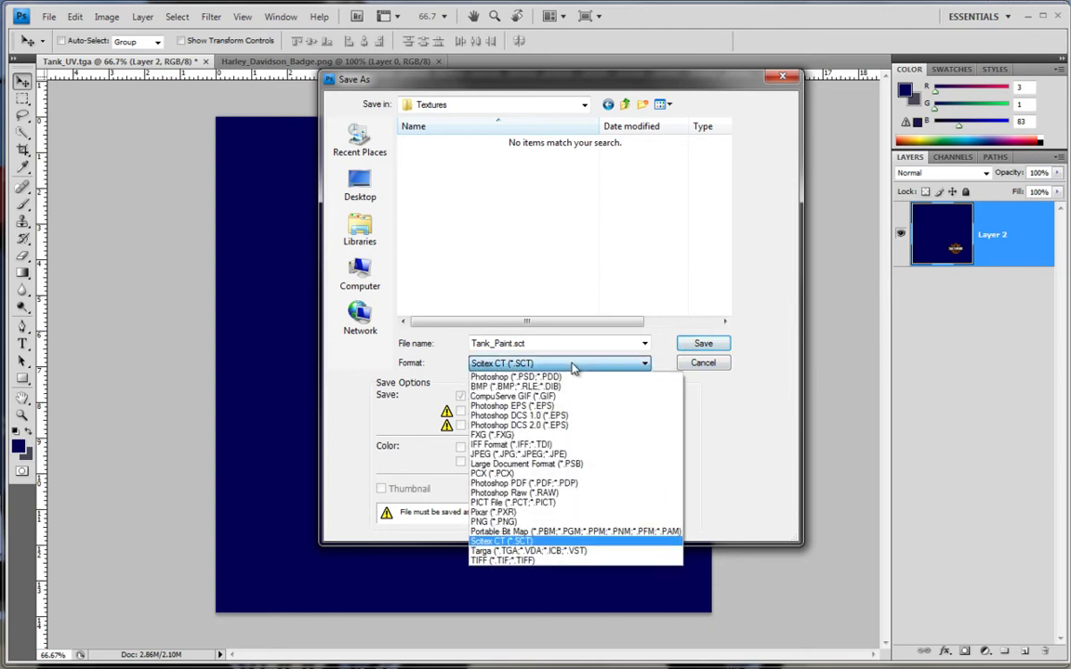
pyautogui.click(534, 551)
pyautogui.click(702, 343)
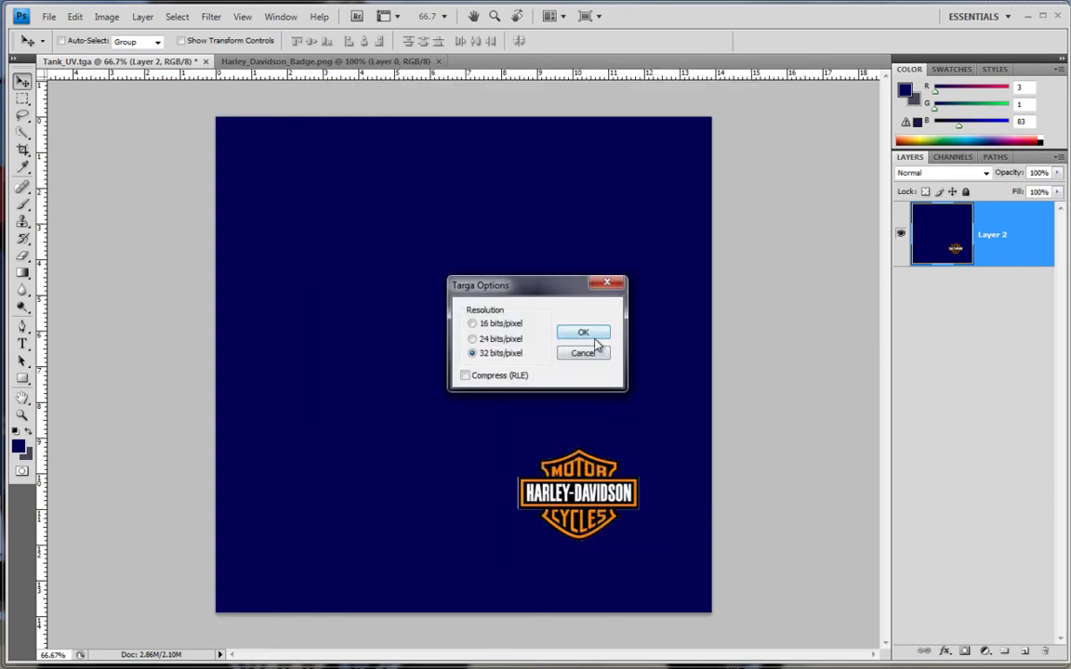
pyautogui.click(578, 332)
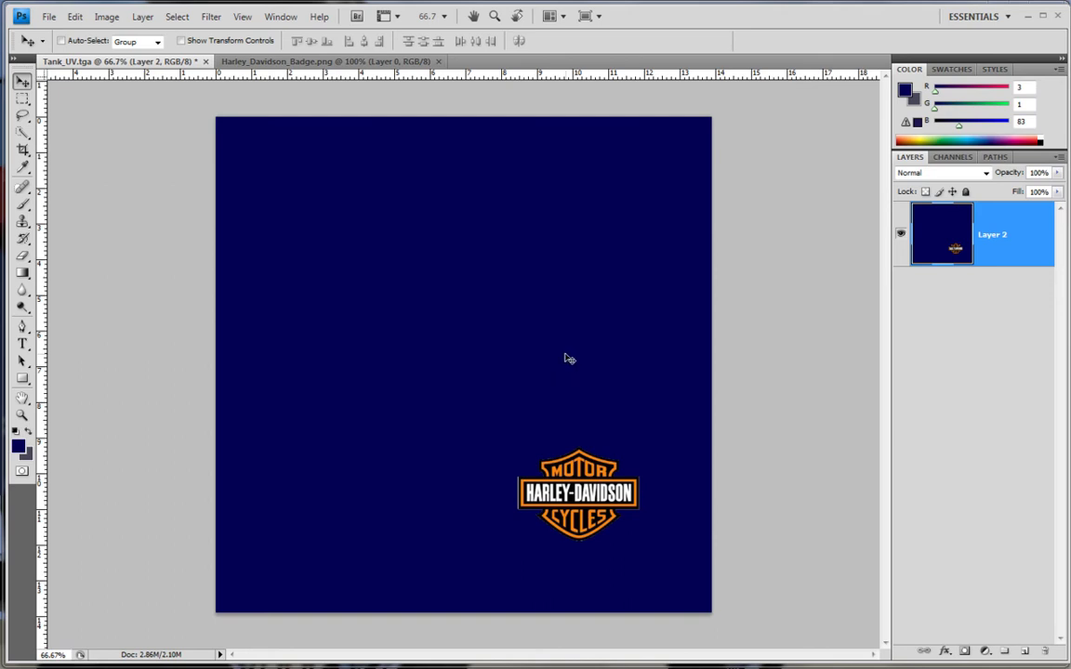
# Switch to Maya, bring the motorcycle's side into view and show the Hypershade beside the perspective view.
pyautogui.click(1026, 15)
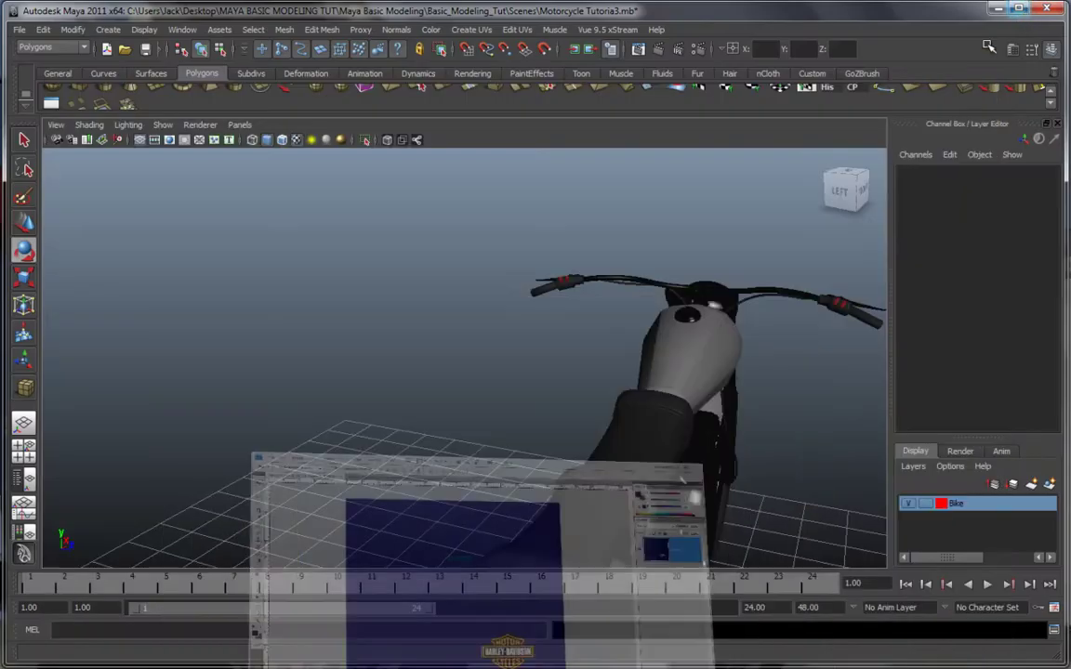
pyautogui.keyDown('alt'); pyautogui.moveTo(549, 400); pyautogui.dragTo(486, 380); pyautogui.keyUp('alt')
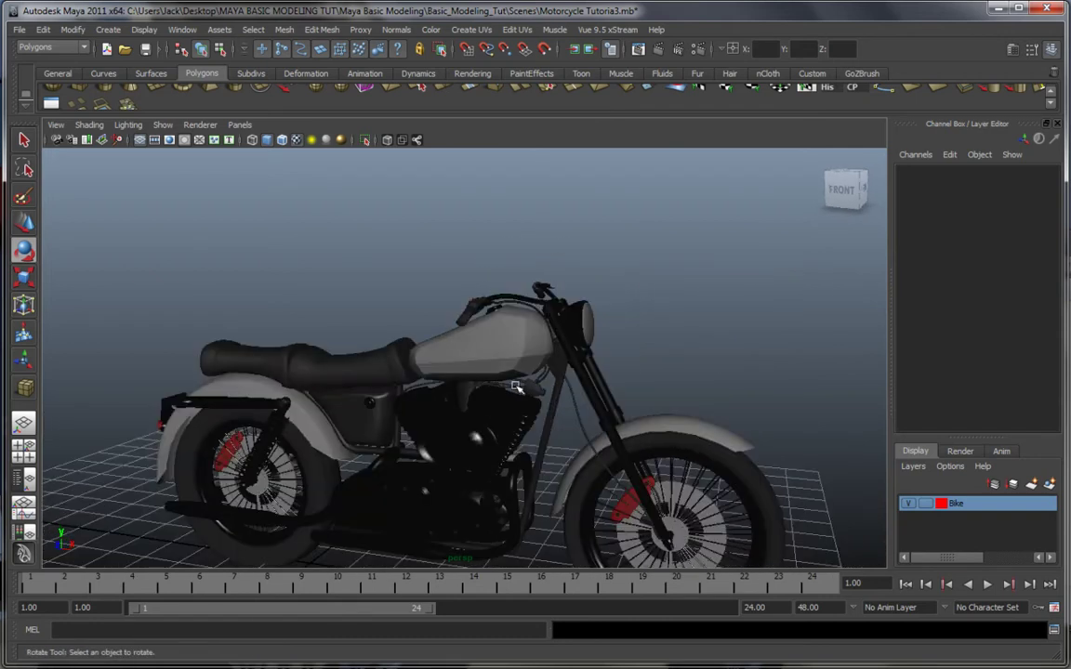
pyautogui.press('q')
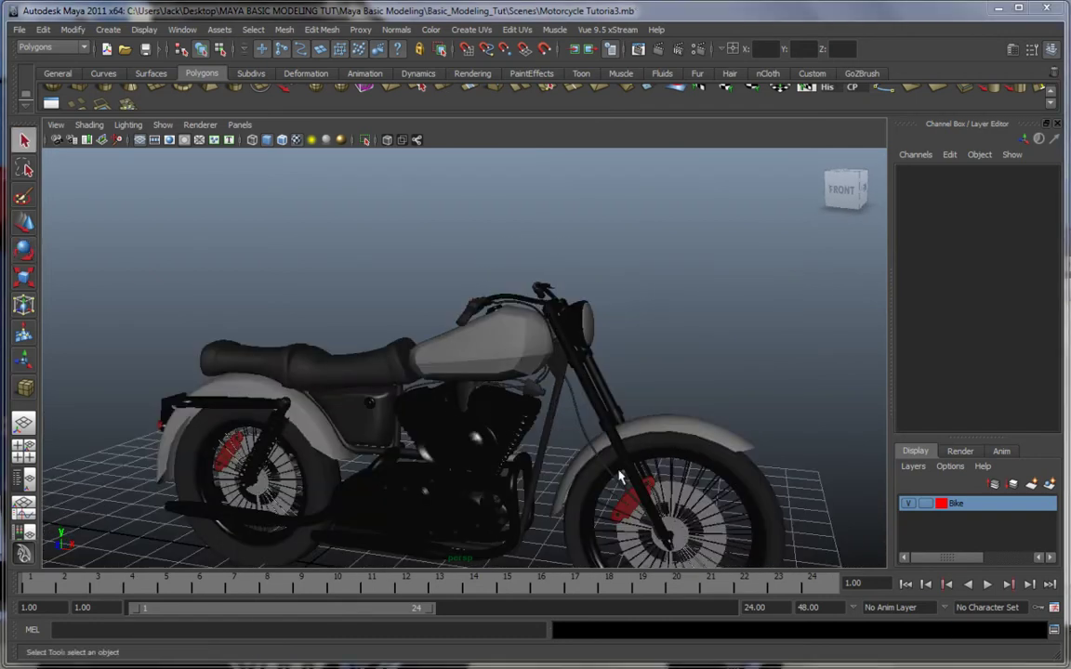
pyautogui.keyDown('alt'); pyautogui.moveTo(593, 483); pyautogui.dragTo(656, 343, button='middle'); pyautogui.keyUp('alt')
pyautogui.keyDown('alt'); pyautogui.moveTo(643, 387); pyautogui.dragTo(620, 425, button='middle'); pyautogui.keyUp('alt')
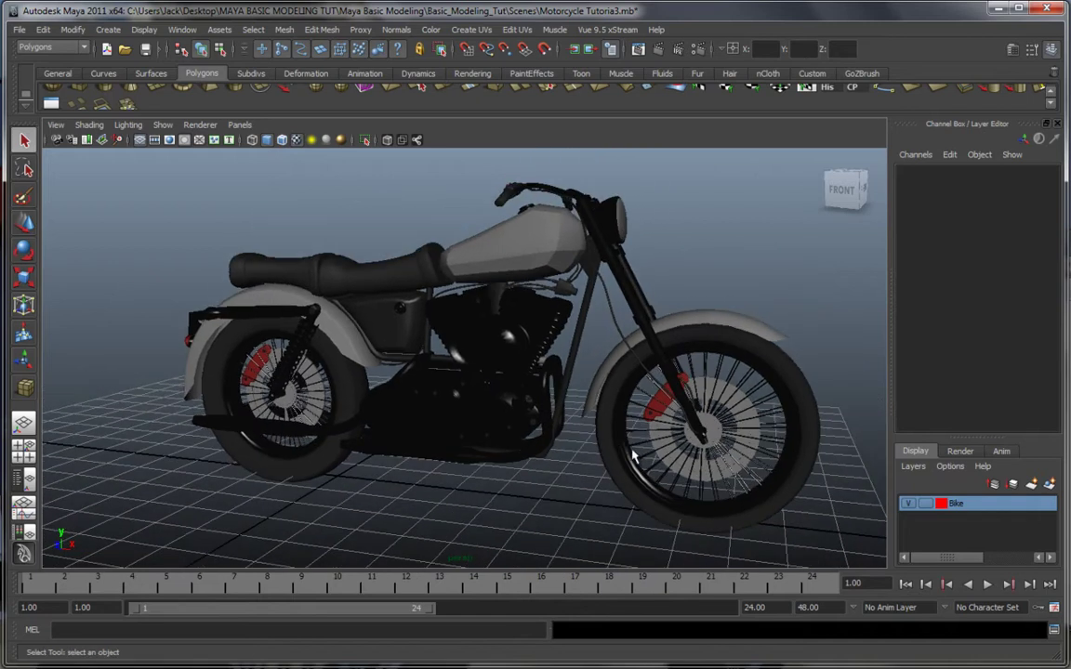
pyautogui.keyDown('alt'); pyautogui.moveTo(633, 454); pyautogui.dragTo(626, 452); pyautogui.keyUp('alt')
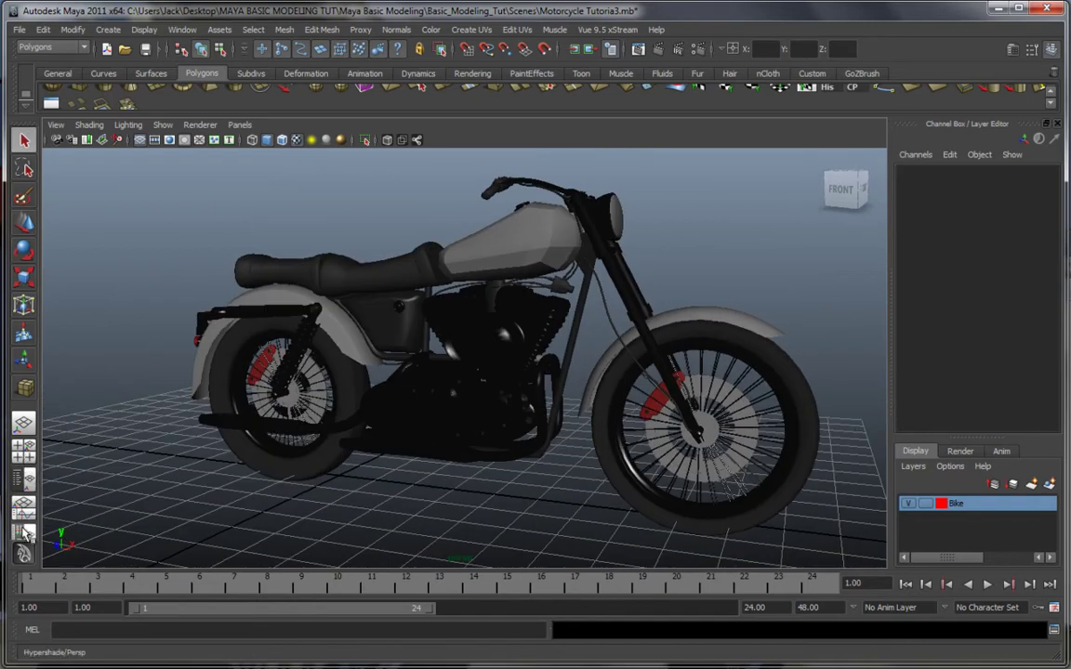
pyautogui.click(25, 479)
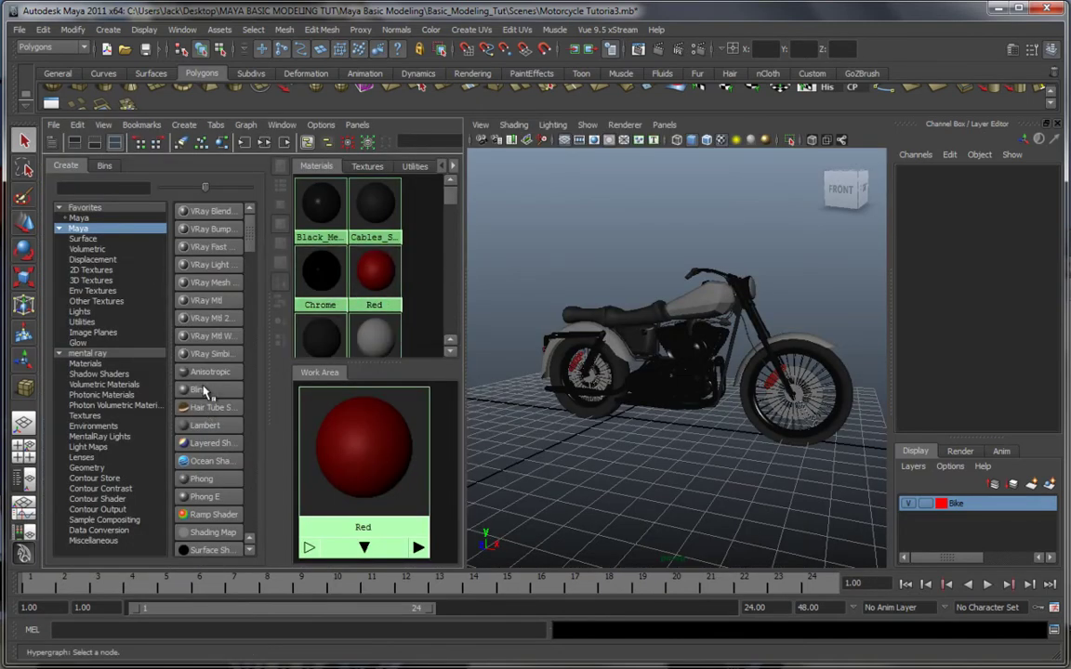
# Create a Blinn material and name it Blue_Paint.
pyautogui.click(204, 390)
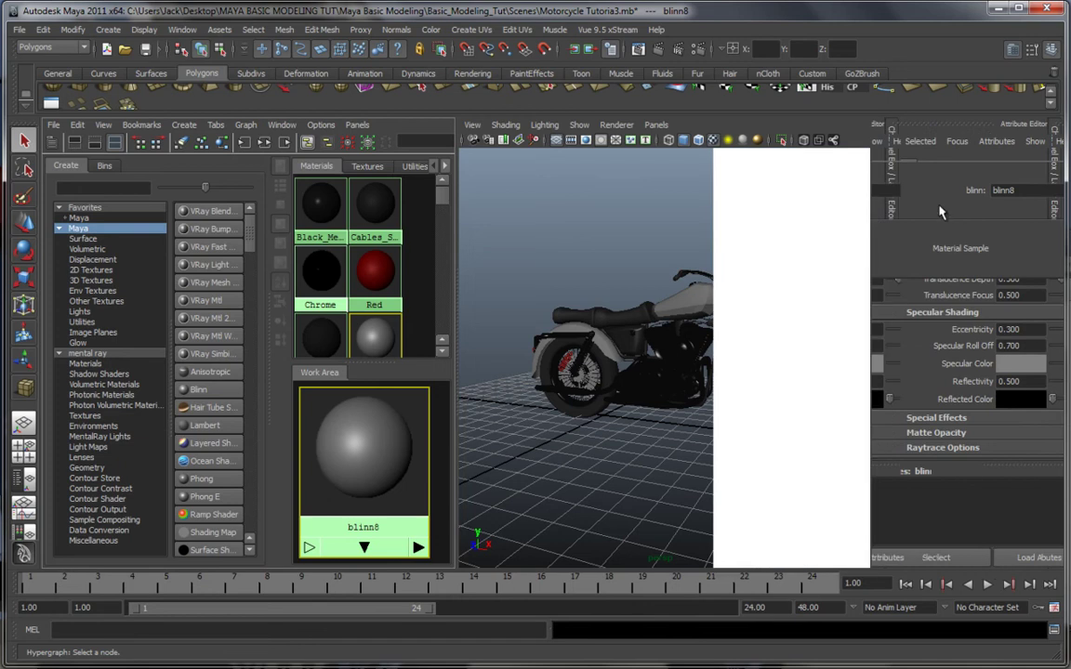
pyautogui.moveTo(880, 210); pyautogui.dragTo(771, 211)
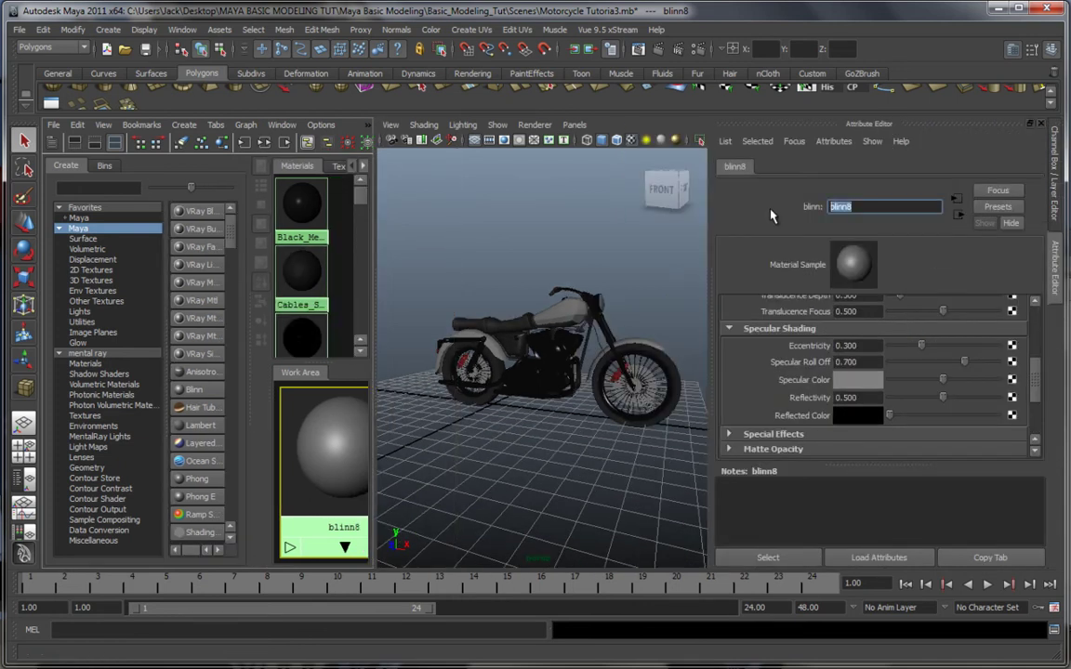
pyautogui.write('Blue_Paint')
pyautogui.press('Return')
# Map a File texture to the Color attribute of the Blue_Paint material.
pyautogui.moveTo(1034, 377)
pyautogui.mouseDown()
pyautogui.moveTo(1039, 320)
pyautogui.moveTo(1036, 340)
pyautogui.mouseUp()
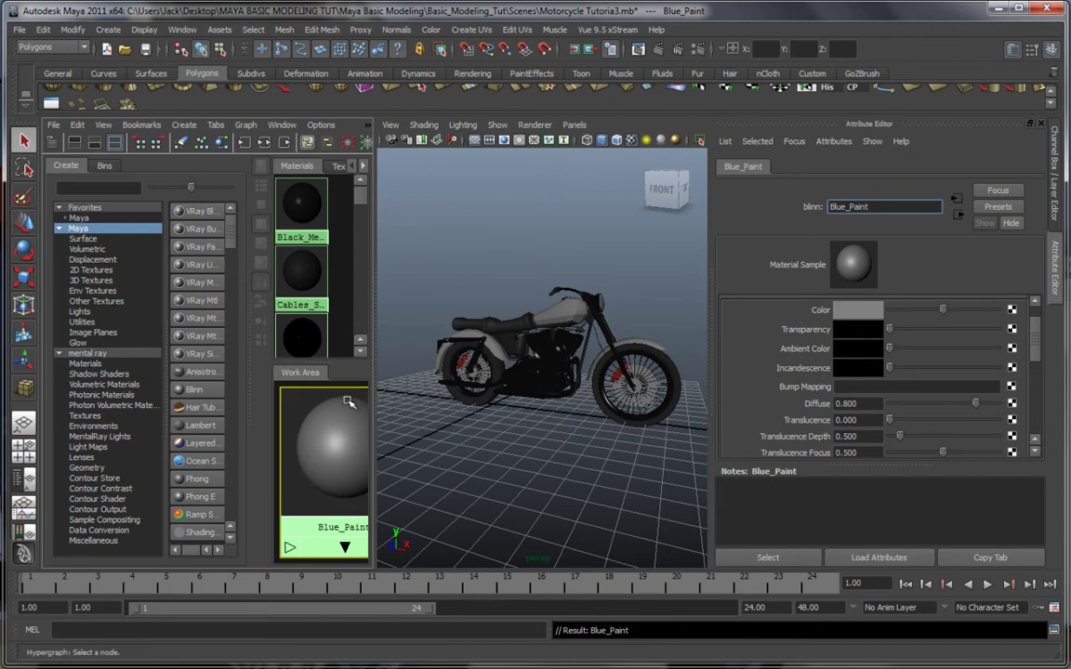
pyautogui.moveTo(372, 382); pyautogui.dragTo(437, 381)
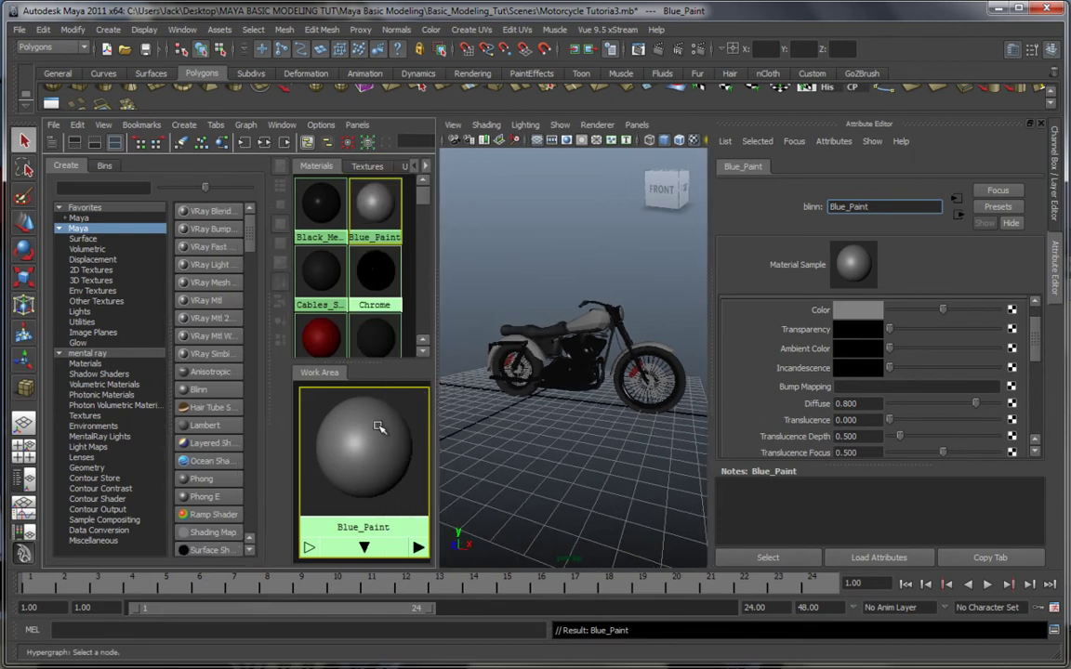
pyautogui.scroll(-2, 372, 437)
pyautogui.moveTo(372, 437); pyautogui.dragTo(392, 414)
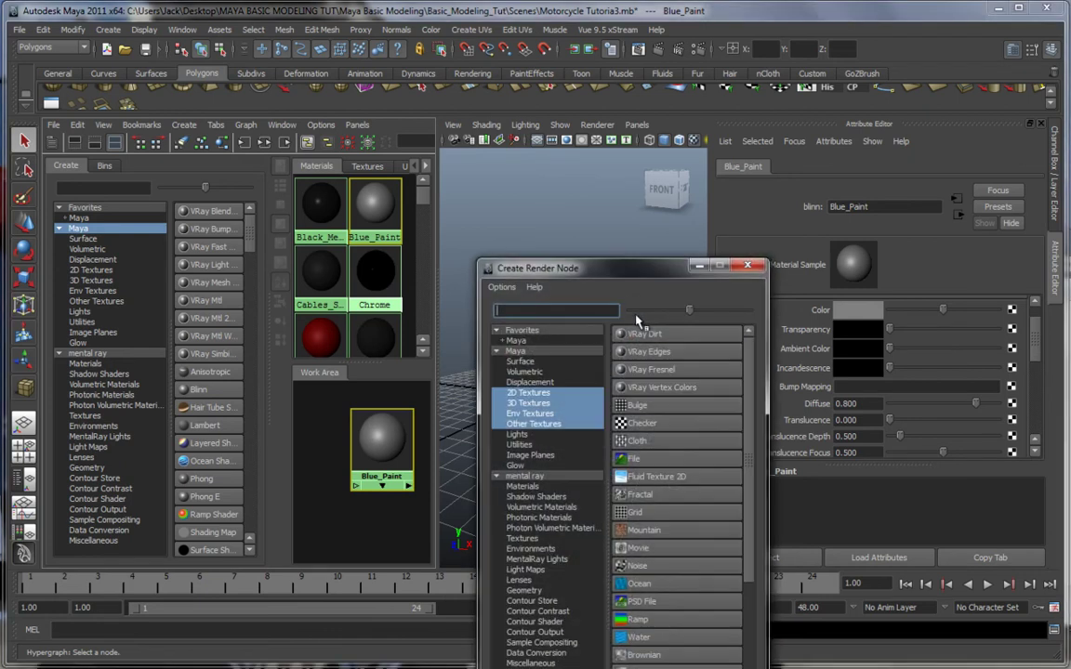
pyautogui.moveTo(622, 263); pyautogui.dragTo(539, 36)
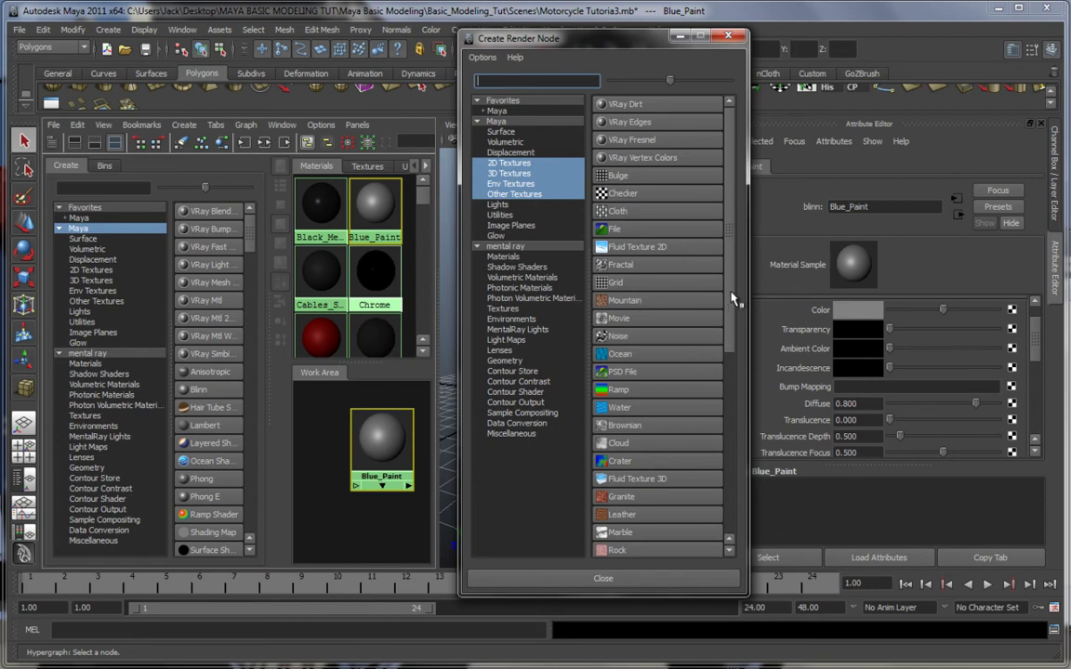
pyautogui.click(637, 231)
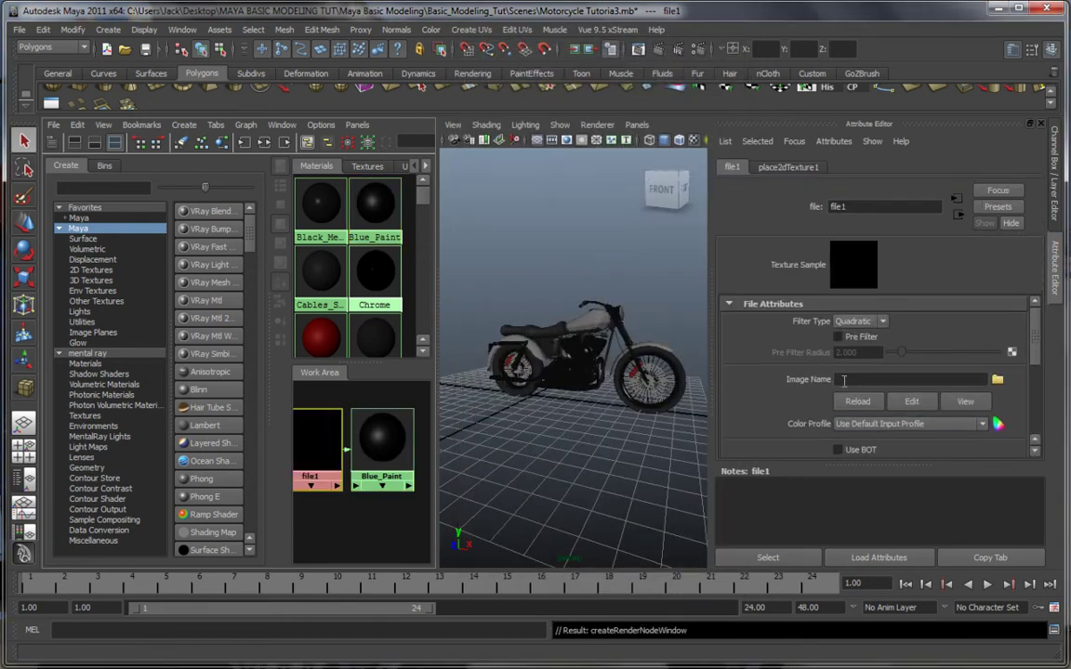
# Graph the input connections of Blue_Paint in the work area and select its file texture node.
pyautogui.click(368, 446)
pyautogui.click(243, 142)
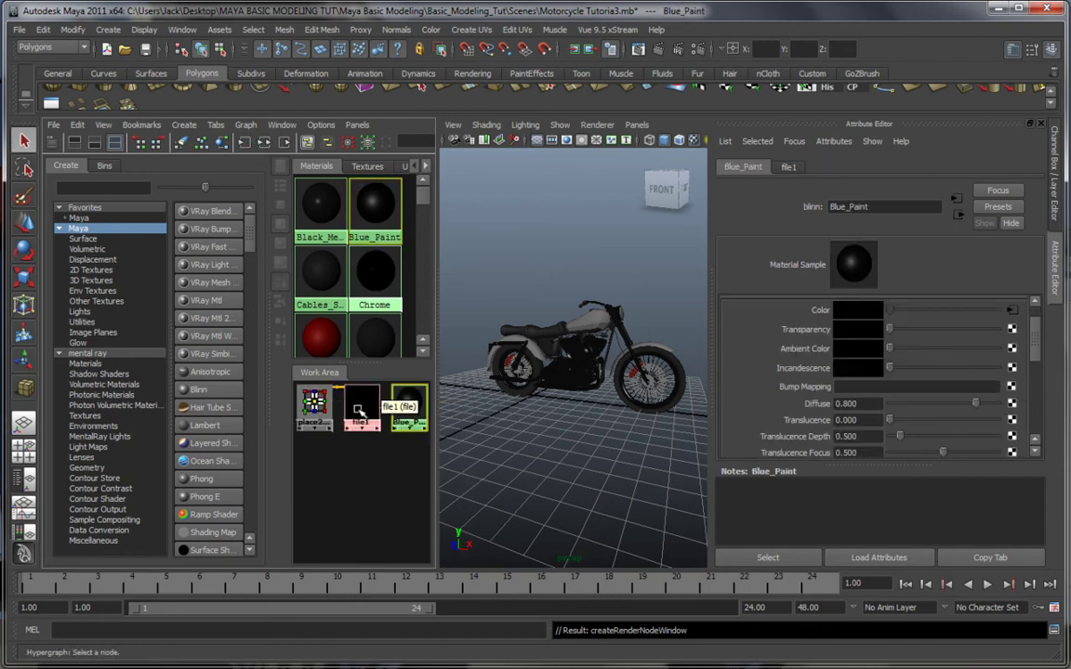
pyautogui.click(360, 405)
pyautogui.click(316, 402)
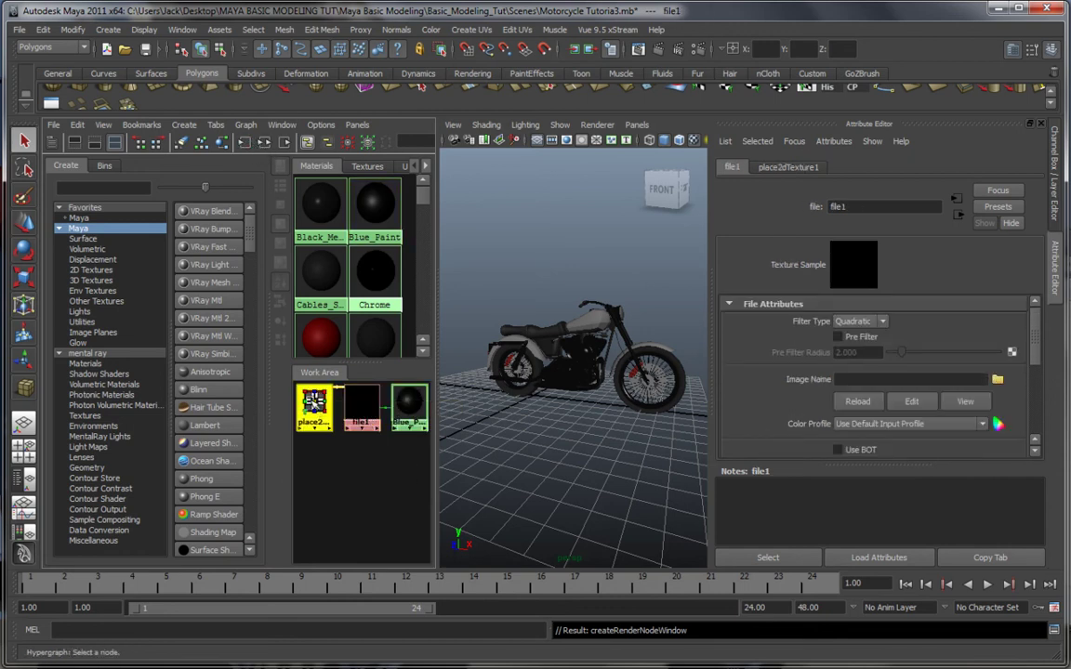
pyautogui.click(363, 409)
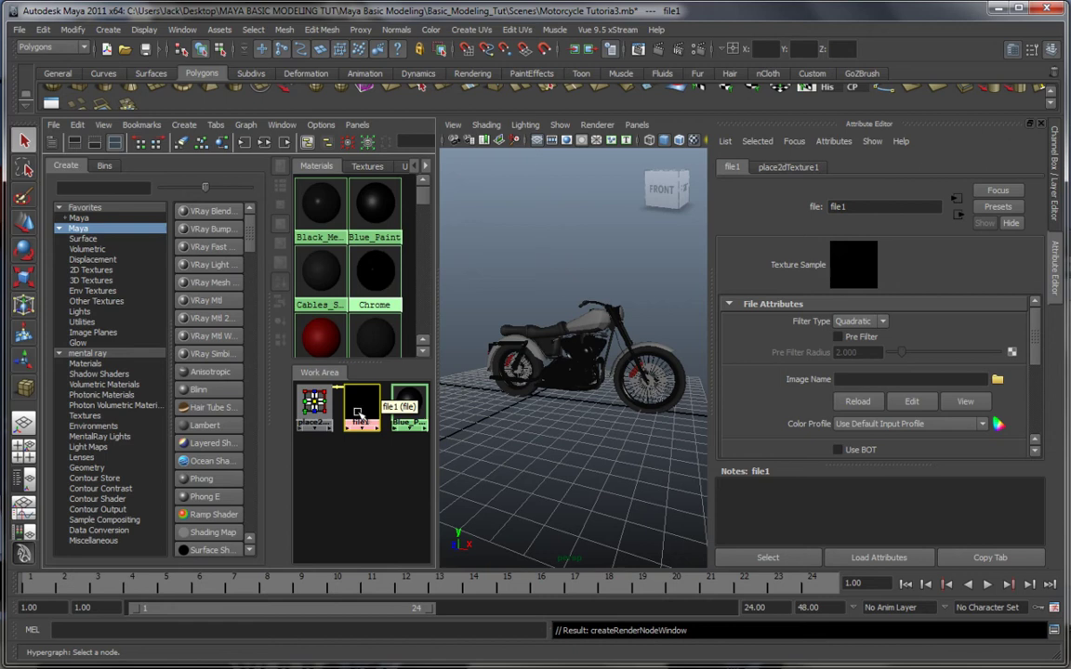
# Load Tank_Paint.tga from the Basic_Modeling_Tut project's Textures folder as the file node's image.
pyautogui.click(846, 379)
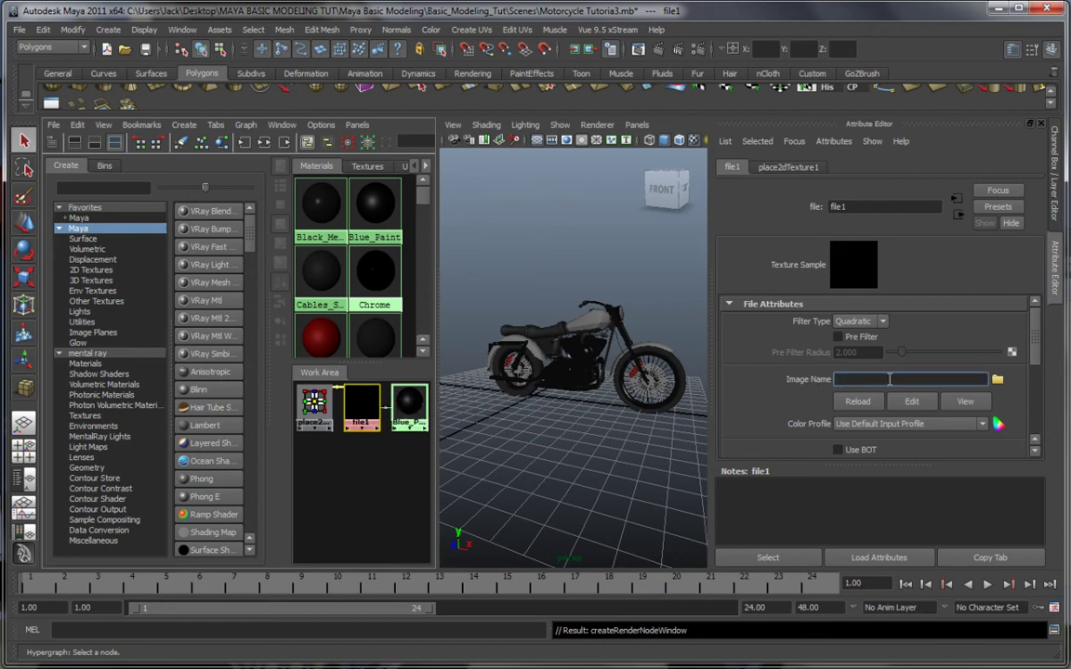
pyautogui.click(997, 380)
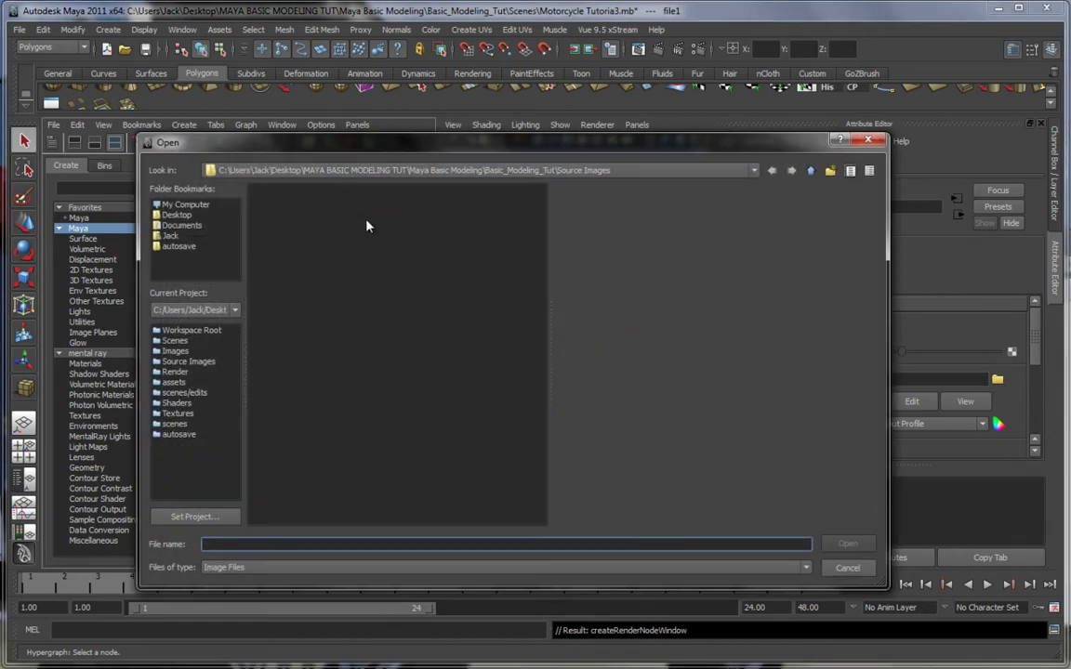
pyautogui.click(178, 216)
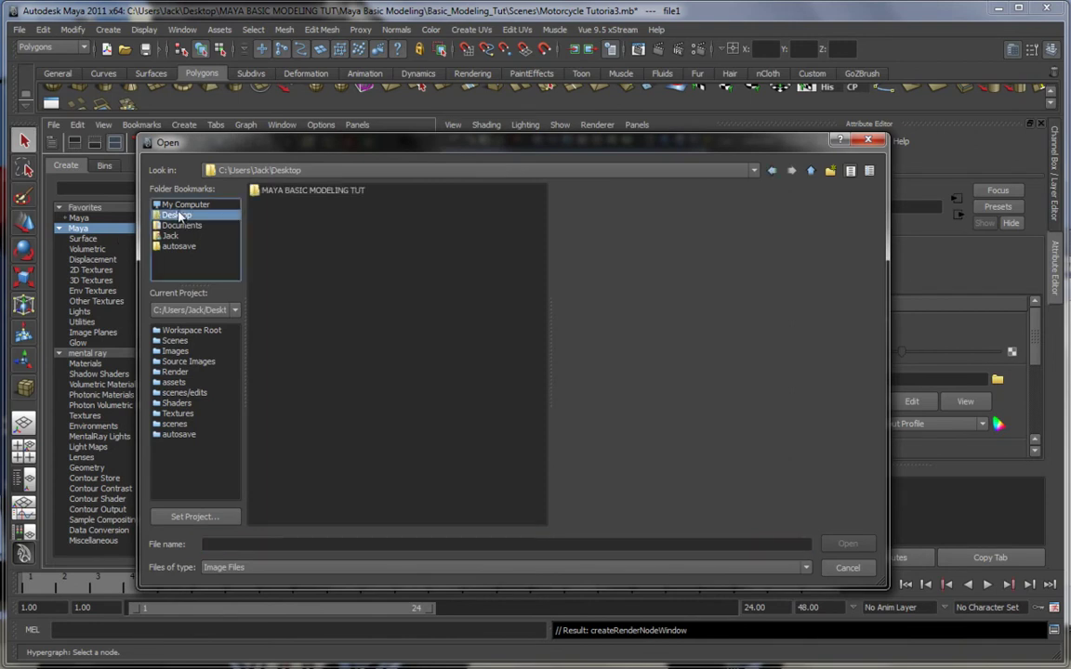
pyautogui.doubleClick(307, 201)
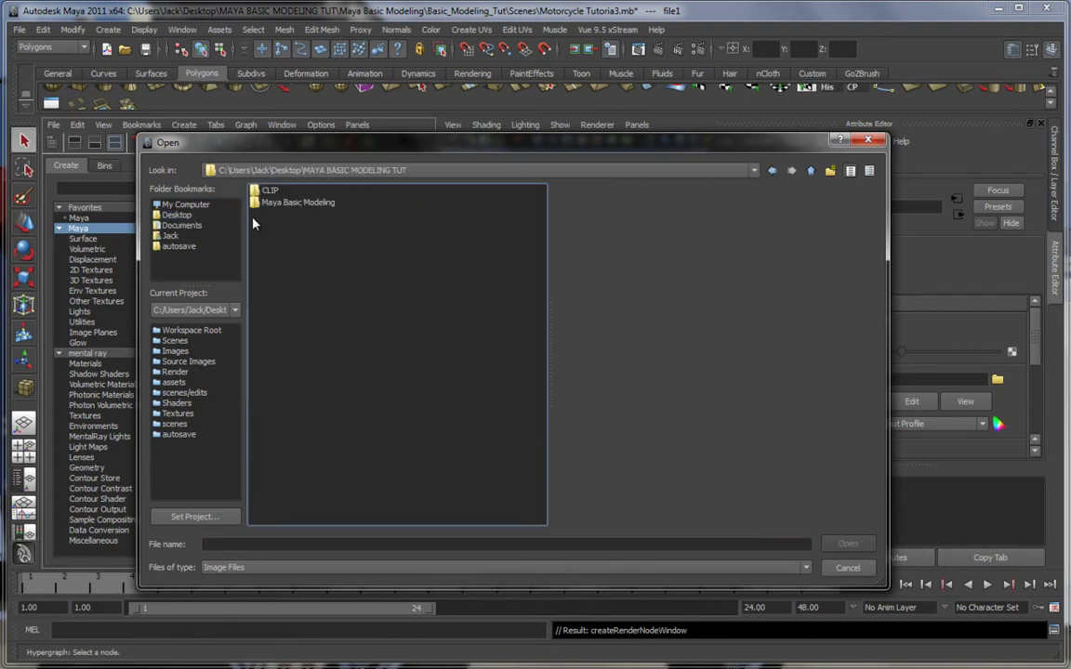
pyautogui.doubleClick(298, 210)
pyautogui.doubleClick(288, 190)
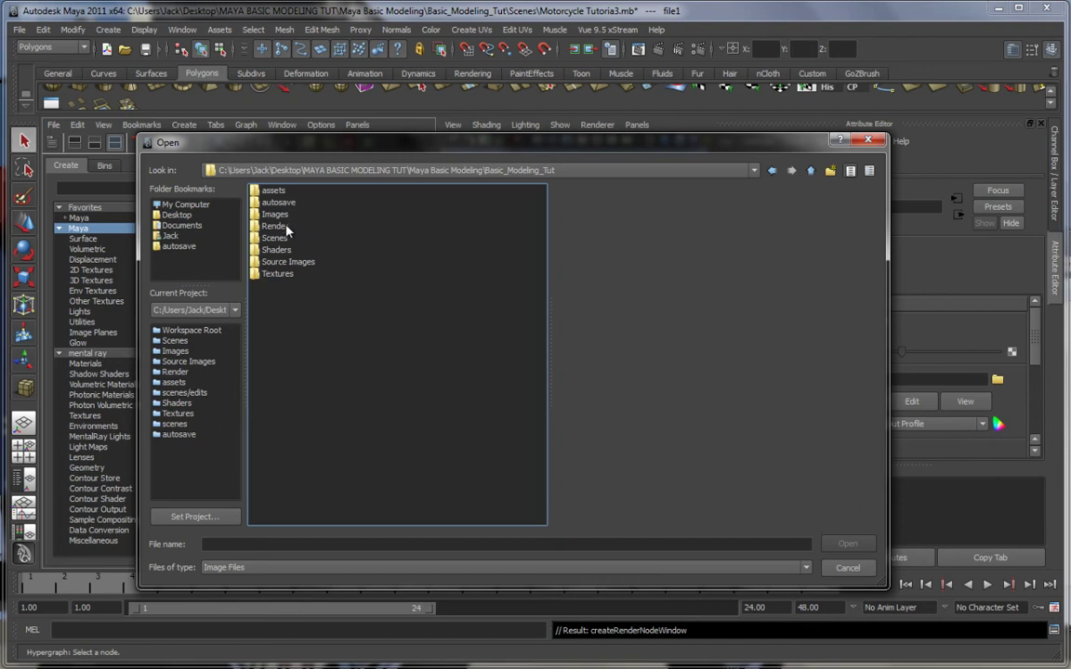
pyautogui.doubleClick(277, 274)
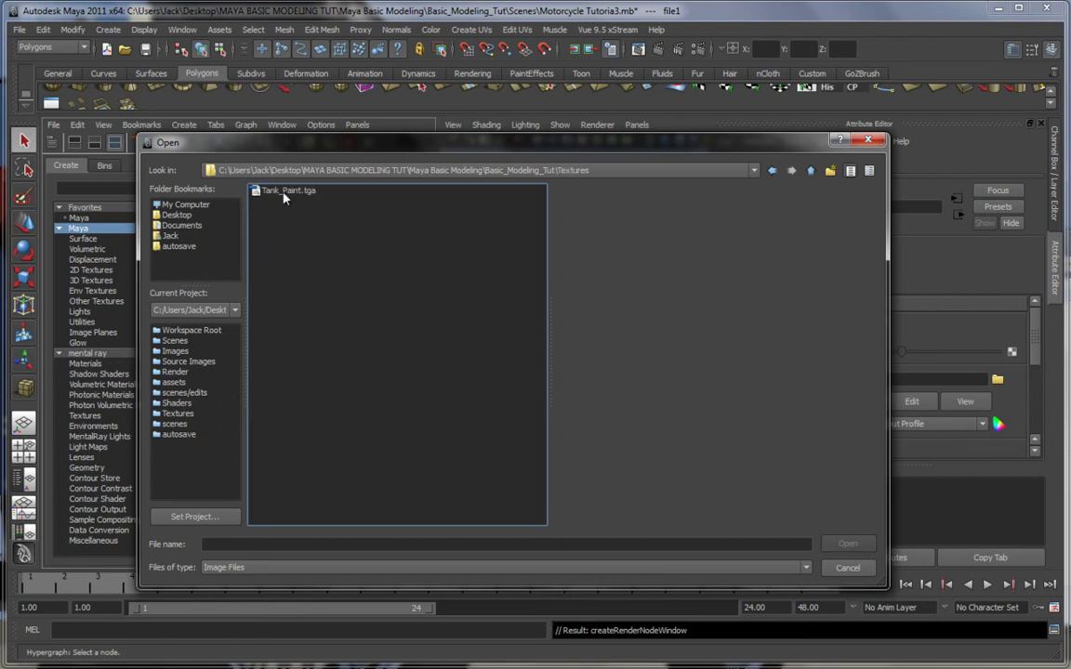
pyautogui.doubleClick(283, 191)
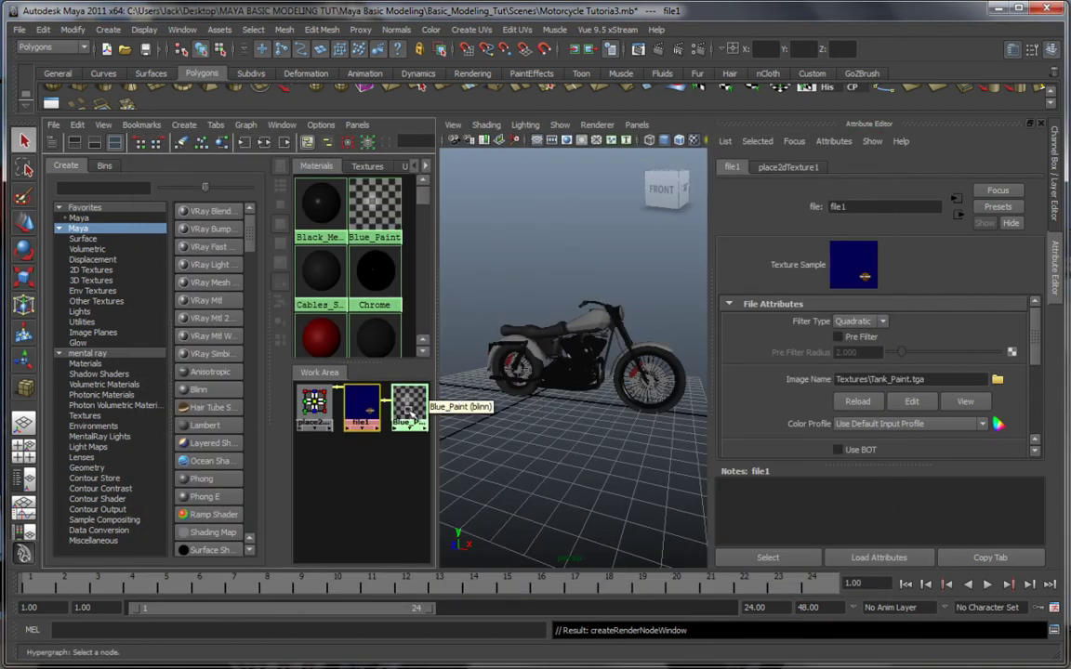
pyautogui.scroll(5, 552, 375)
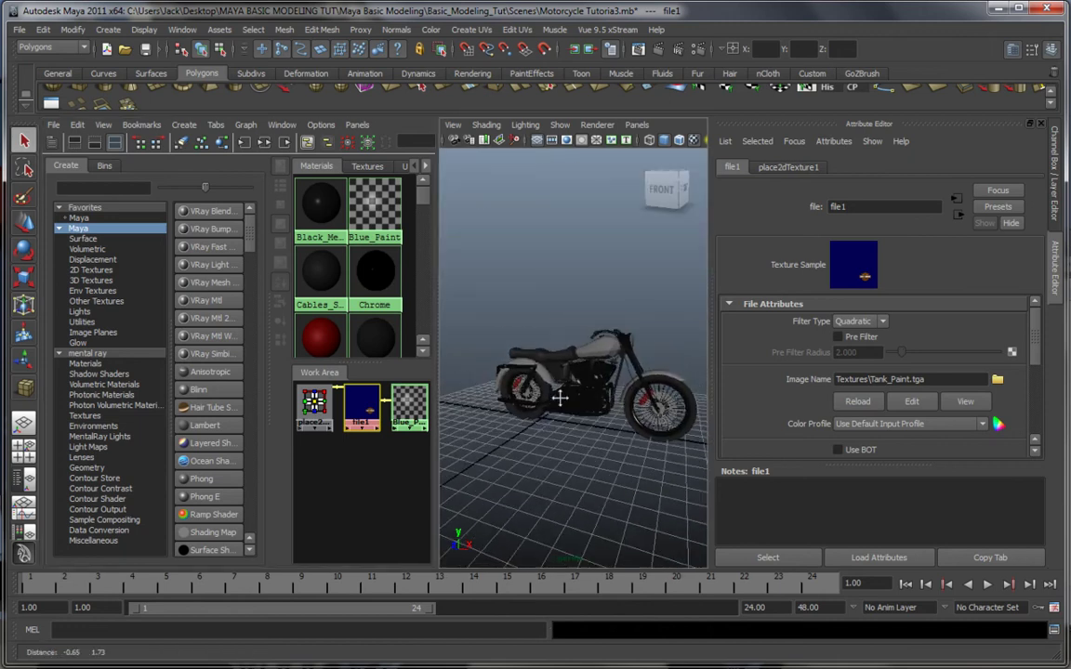
# Remove the connection between the file texture and Blue_Paint, and reconnect the texture to the material's color input.
pyautogui.scroll(2, 401, 396)
pyautogui.keyDown('alt'); pyautogui.moveTo(393, 416); pyautogui.dragTo(383, 443, button='middle'); pyautogui.keyUp('alt')
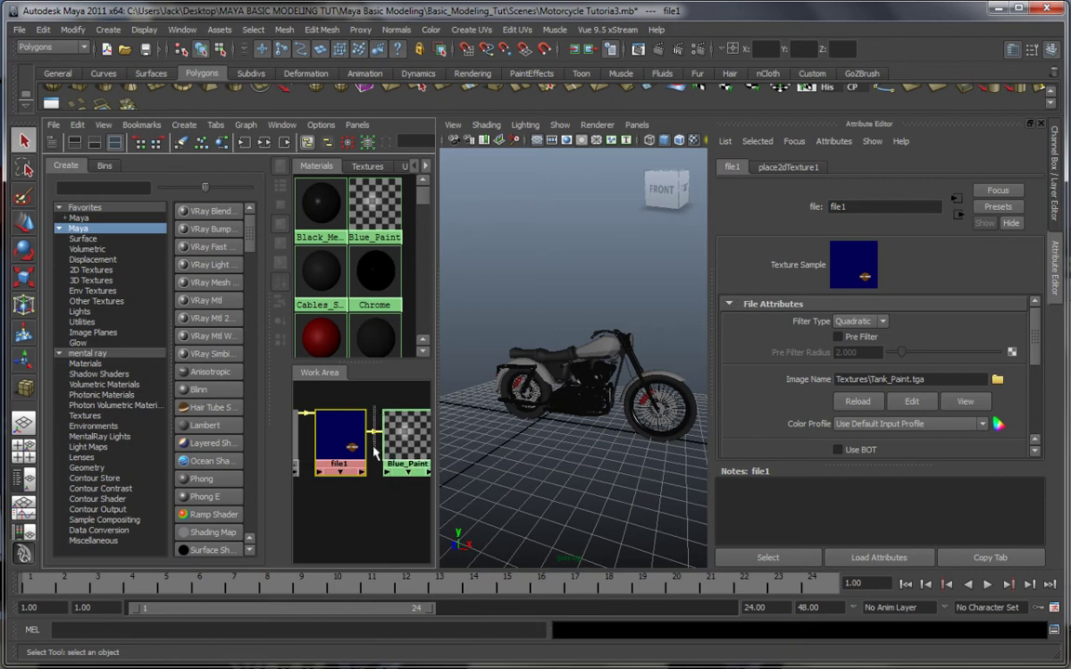
pyautogui.click(374, 462)
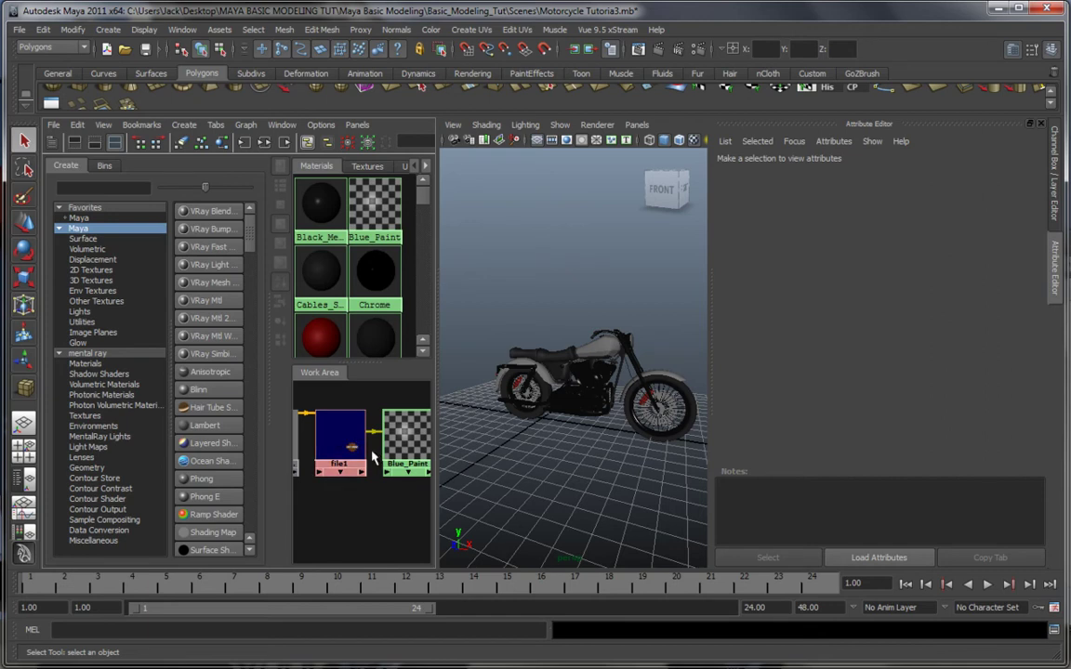
pyautogui.click(375, 430)
pyautogui.press('Delete')
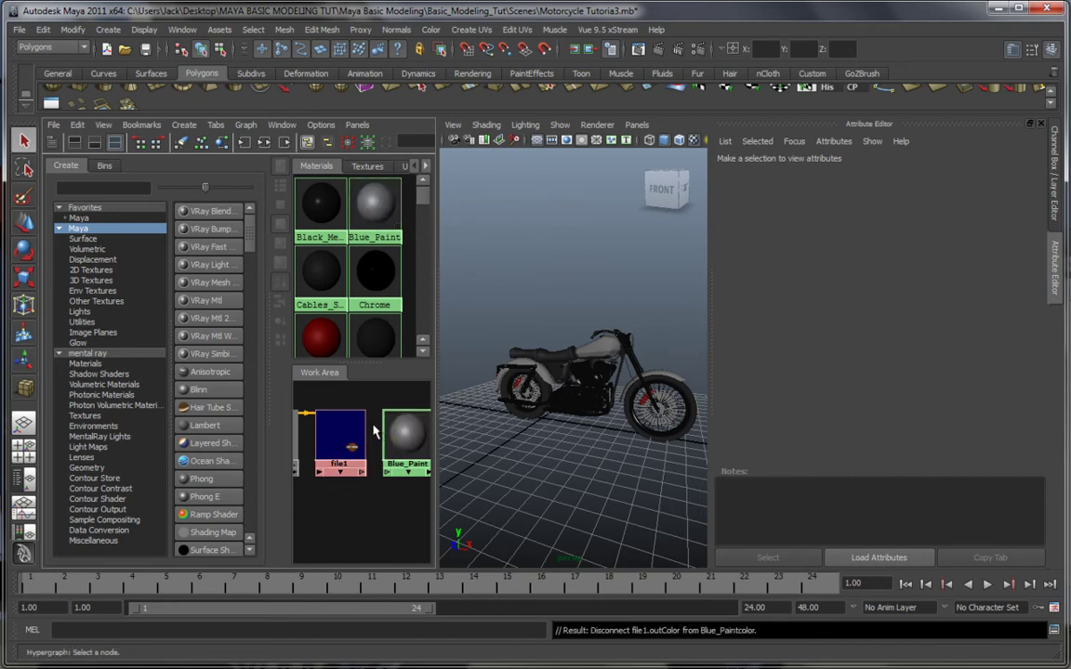
pyautogui.moveTo(331, 447); pyautogui.dragTo(404, 438, button='middle')
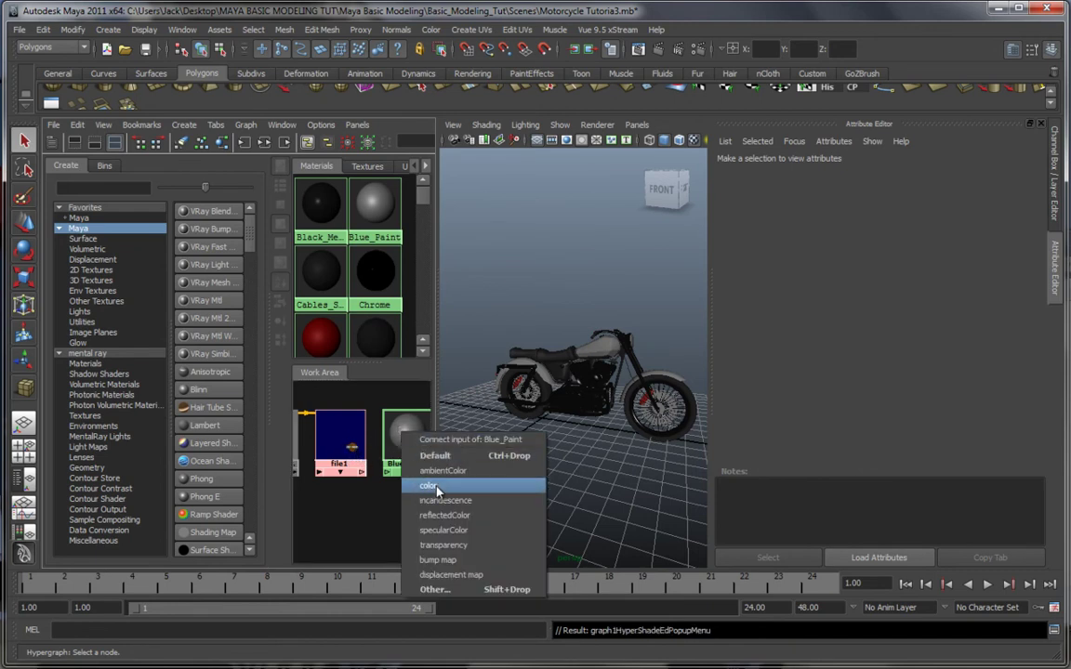
pyautogui.click(437, 480)
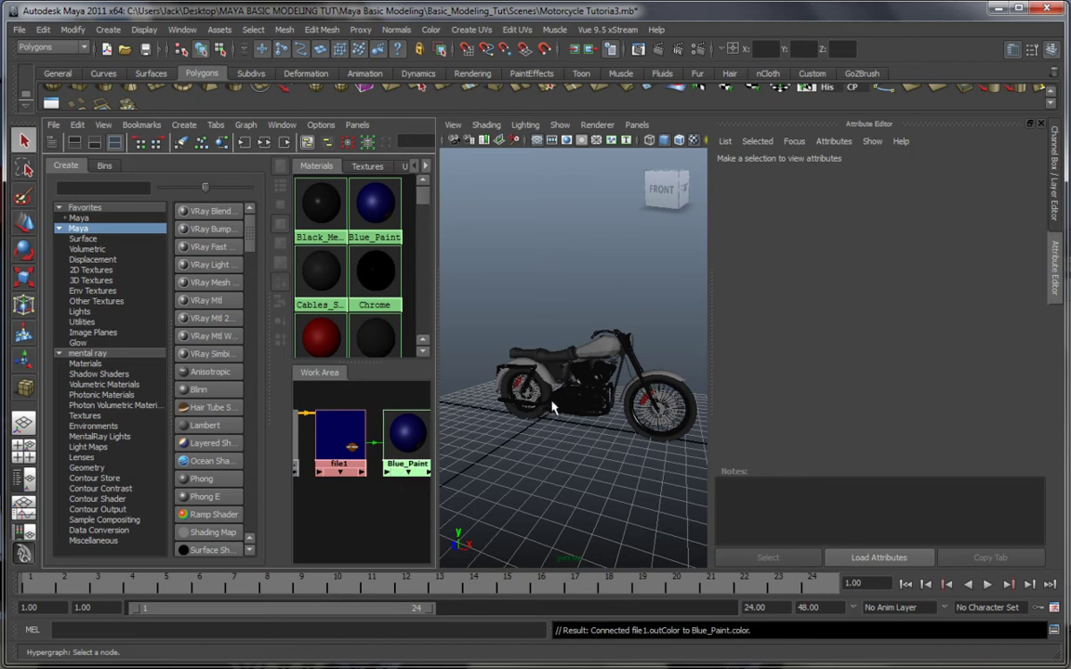
# Maximize the perspective view on the motorcycle and show the Channel Box instead of the Attribute Editor.
pyautogui.moveTo(553, 407)
pyautogui.keyDown('alt'); pyautogui.mouseDown()
pyautogui.moveTo(523, 410)
pyautogui.moveTo(548, 409)
pyautogui.mouseUp(); pyautogui.keyUp('alt')
pyautogui.moveTo(549, 409)
pyautogui.keyDown('alt'); pyautogui.mouseDown(button='middle')
pyautogui.moveTo(552, 430)
pyautogui.moveTo(561, 426)
pyautogui.mouseUp(button='middle'); pyautogui.keyUp('alt')
pyautogui.scroll(5, 552, 430)
pyautogui.scroll(-4, 552, 435)
pyautogui.press('space')
pyautogui.click(1011, 50)
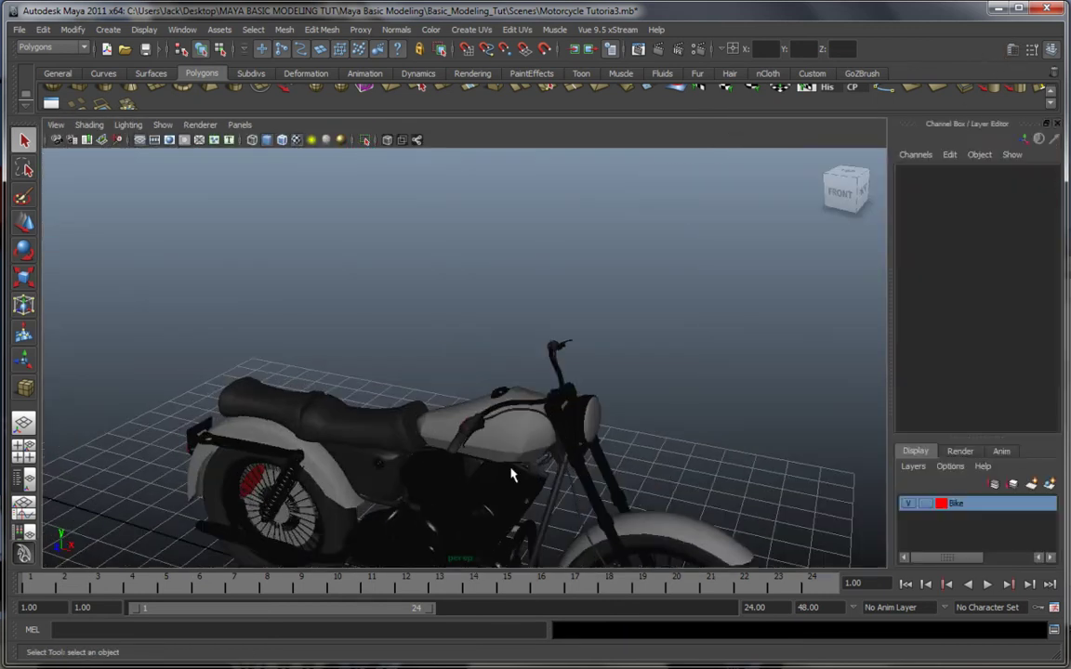
# Assign the existing Blue_Paint material to the motorcycle's fuel tank and clear the selection.
pyautogui.keyDown('alt'); pyautogui.moveTo(510, 468); pyautogui.dragTo(567, 451); pyautogui.keyUp('alt')
pyautogui.scroll(3, 545, 430)
pyautogui.click(576, 429)
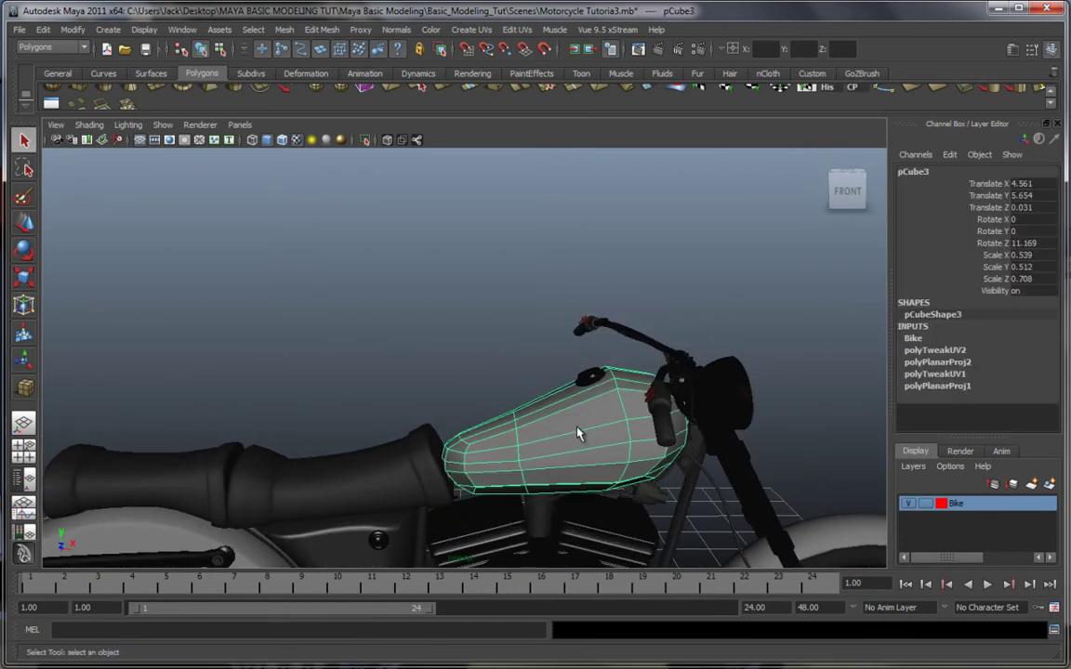
pyautogui.rightClick(567, 427)
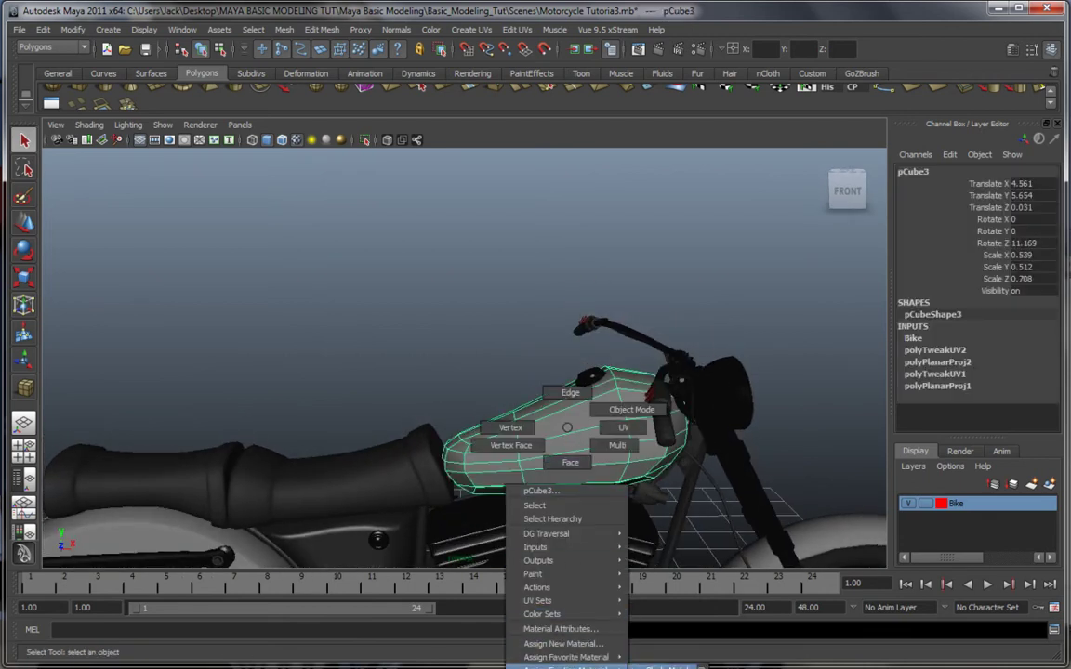
pyautogui.click(674, 666)
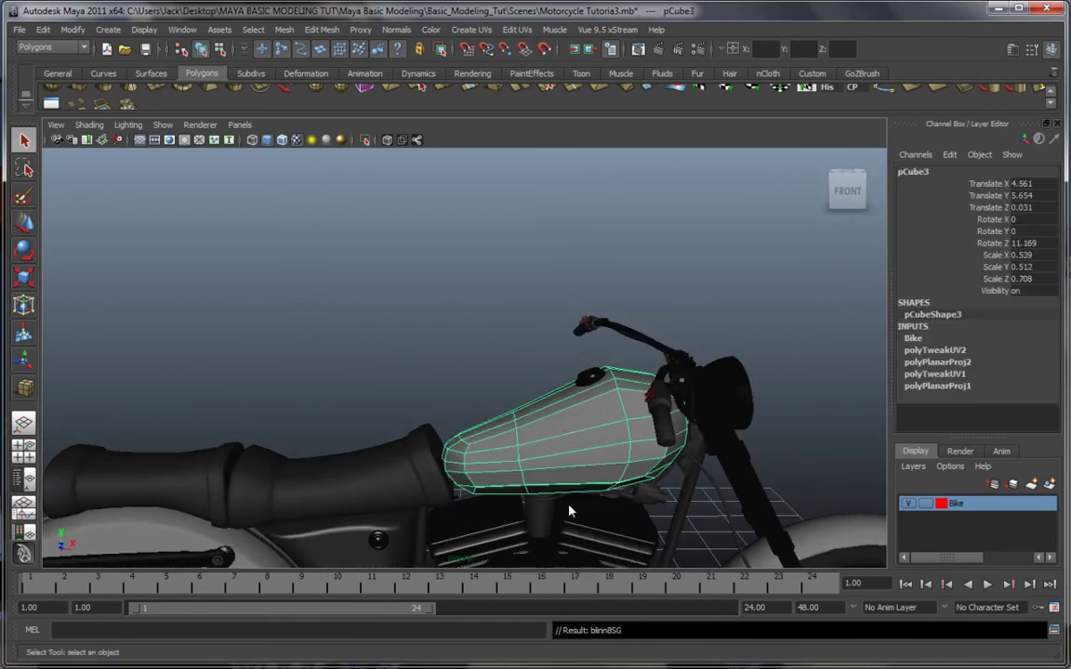
pyautogui.click(471, 292)
# Check the logo on the back side of the fuel tank and open the tank's UVs in the UV Texture Editor.
pyautogui.keyDown('alt'); pyautogui.moveTo(530, 405); pyautogui.dragTo(877, 423); pyautogui.keyUp('alt')
pyautogui.scroll(4, 472, 430)
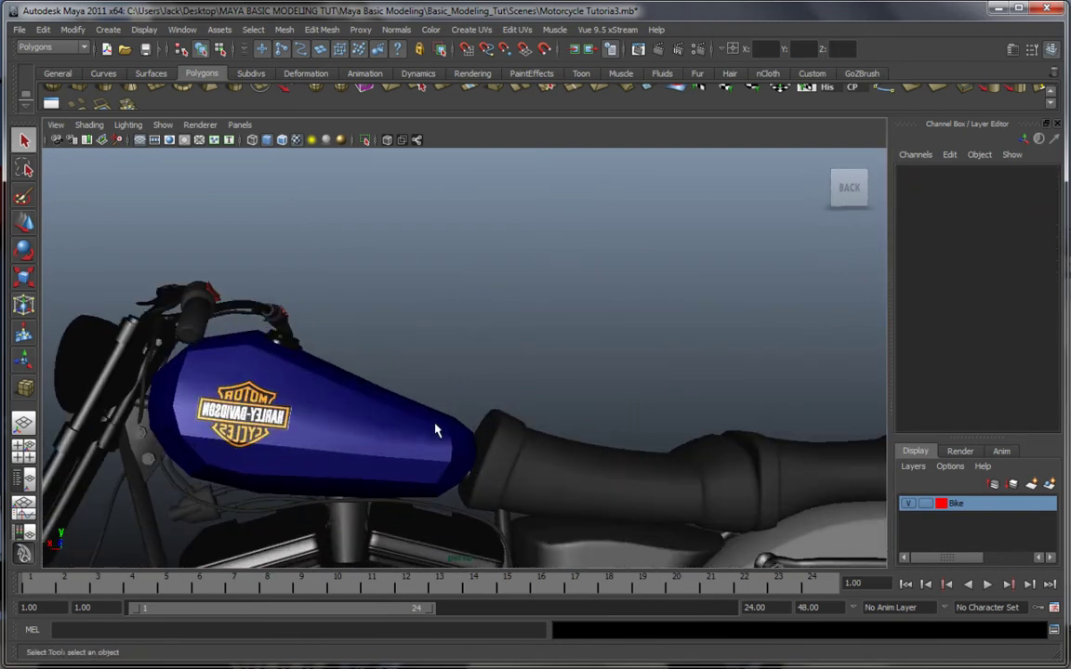
pyautogui.keyDown('alt'); pyautogui.moveTo(435, 430); pyautogui.dragTo(569, 431, button='middle'); pyautogui.keyUp('alt')
pyautogui.scroll(2, 471, 432)
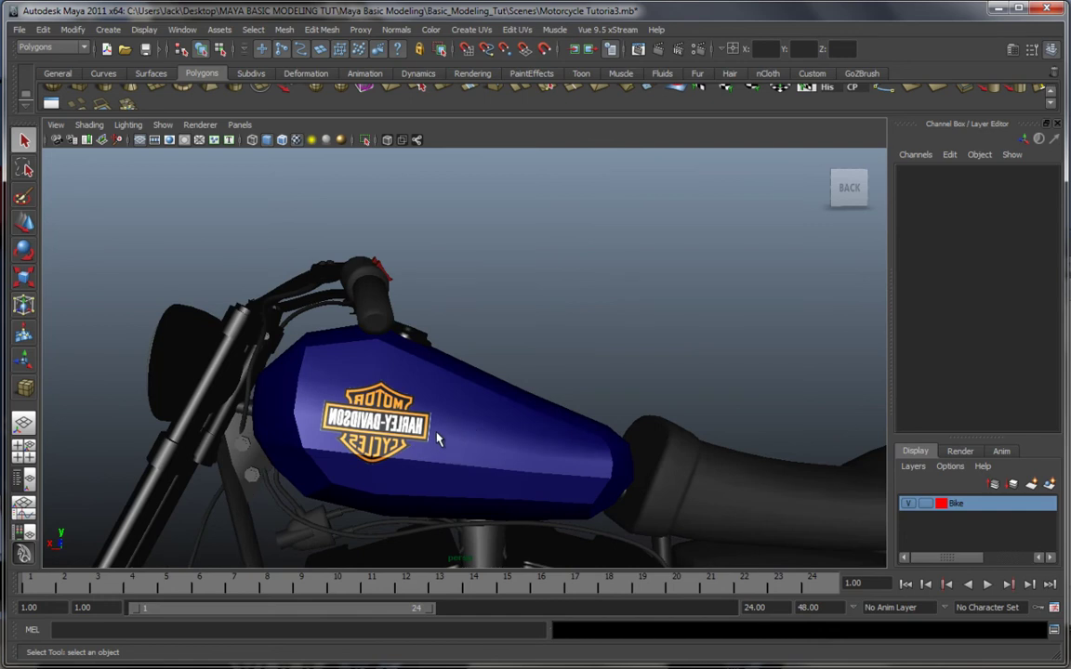
pyautogui.moveTo(439, 439)
pyautogui.keyDown('alt'); pyautogui.mouseDown()
pyautogui.moveTo(447, 425)
pyautogui.moveTo(510, 411)
pyautogui.moveTo(469, 414)
pyautogui.moveTo(440, 448)
pyautogui.mouseUp(); pyautogui.keyUp('alt')
pyautogui.click(485, 395)
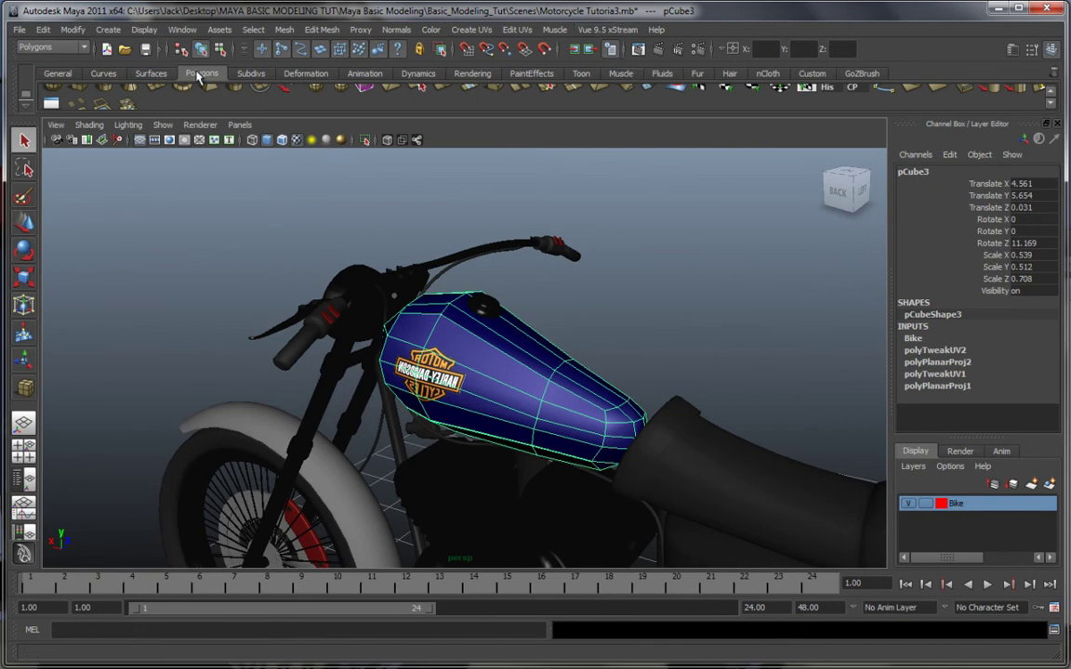
pyautogui.click(52, 103)
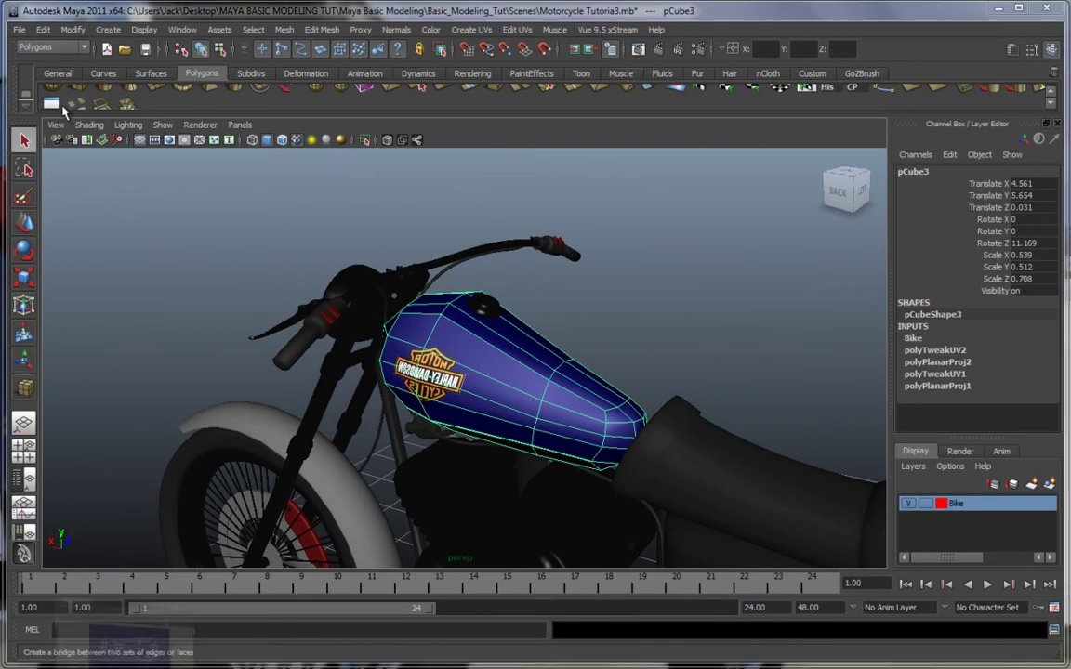
pyautogui.moveTo(379, 186); pyautogui.dragTo(854, 177)
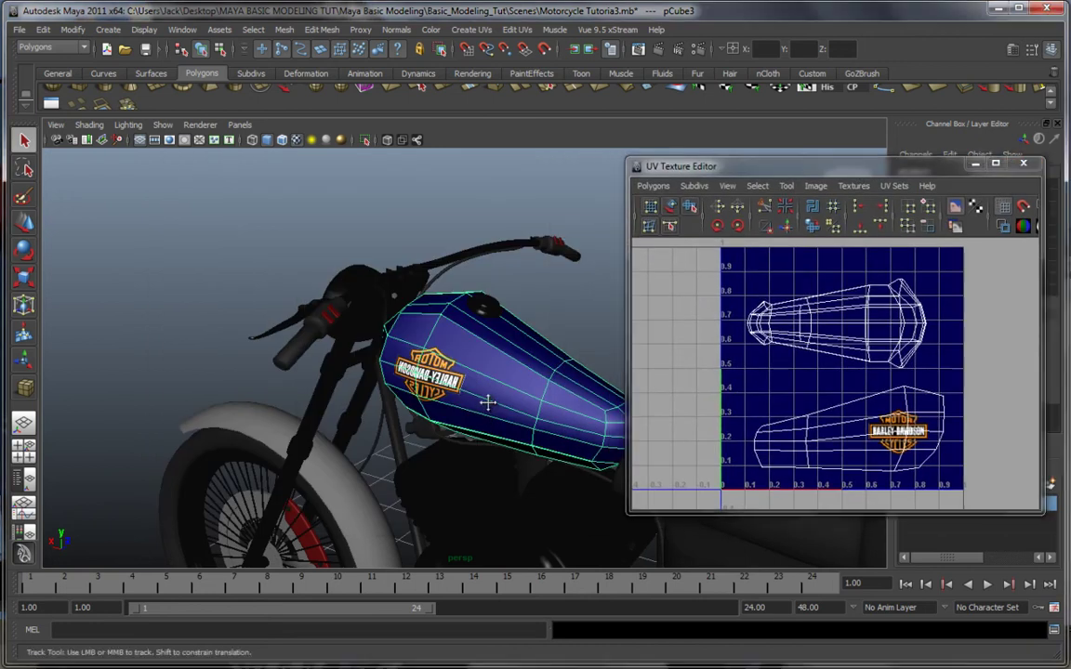
# Pick a UV on the tank side with the mirrored logo and extend the selection to its entire UV shell.
pyautogui.keyDown('alt'); pyautogui.moveTo(490, 399); pyautogui.dragTo(423, 401); pyautogui.keyUp('alt')
pyautogui.moveTo(390, 377); pyautogui.dragTo(421, 387, button='right')
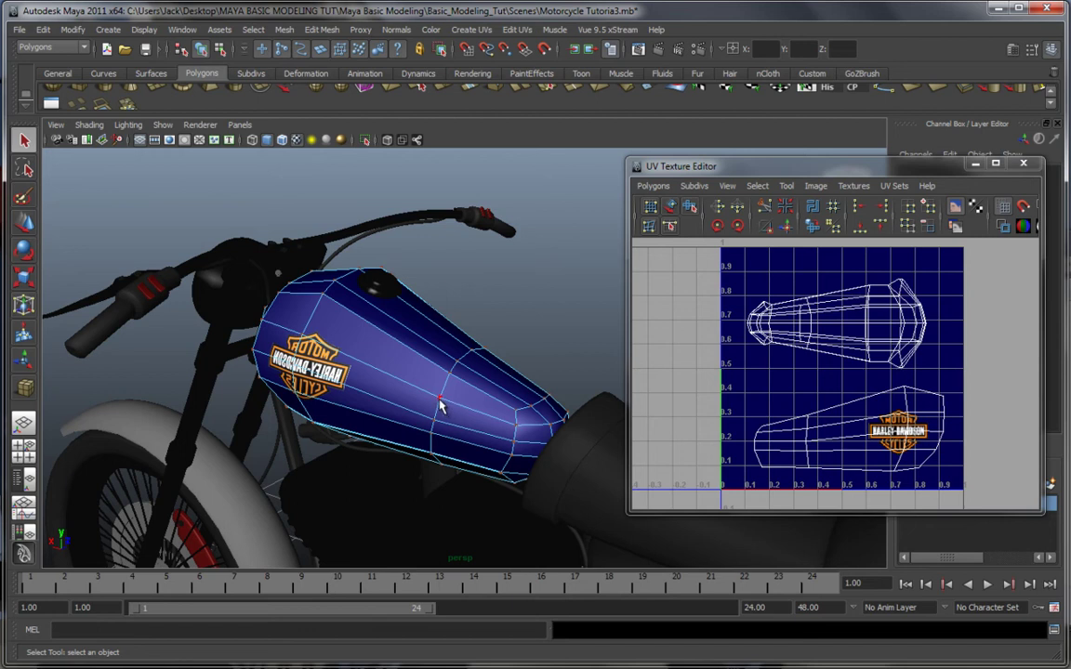
pyautogui.click(439, 401)
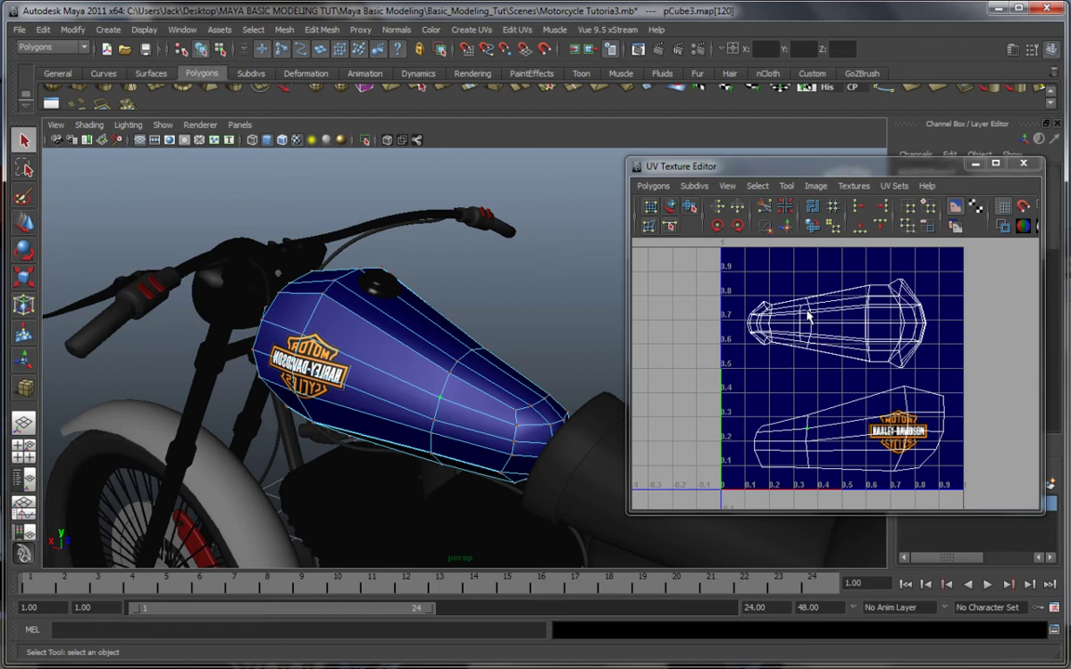
pyautogui.click(757, 185)
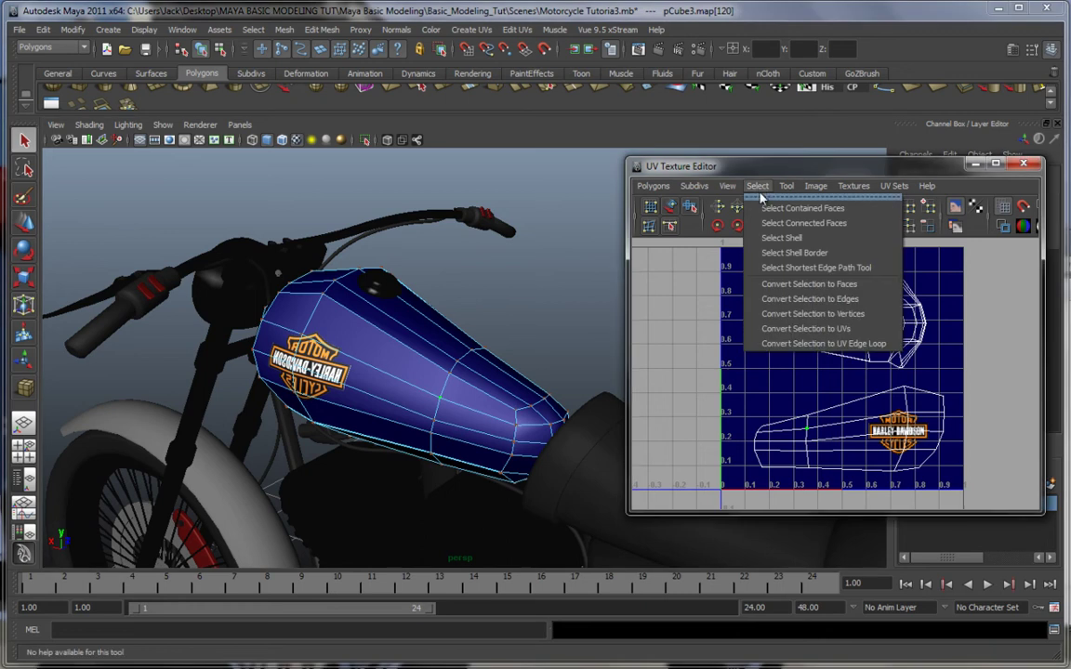
pyautogui.click(781, 238)
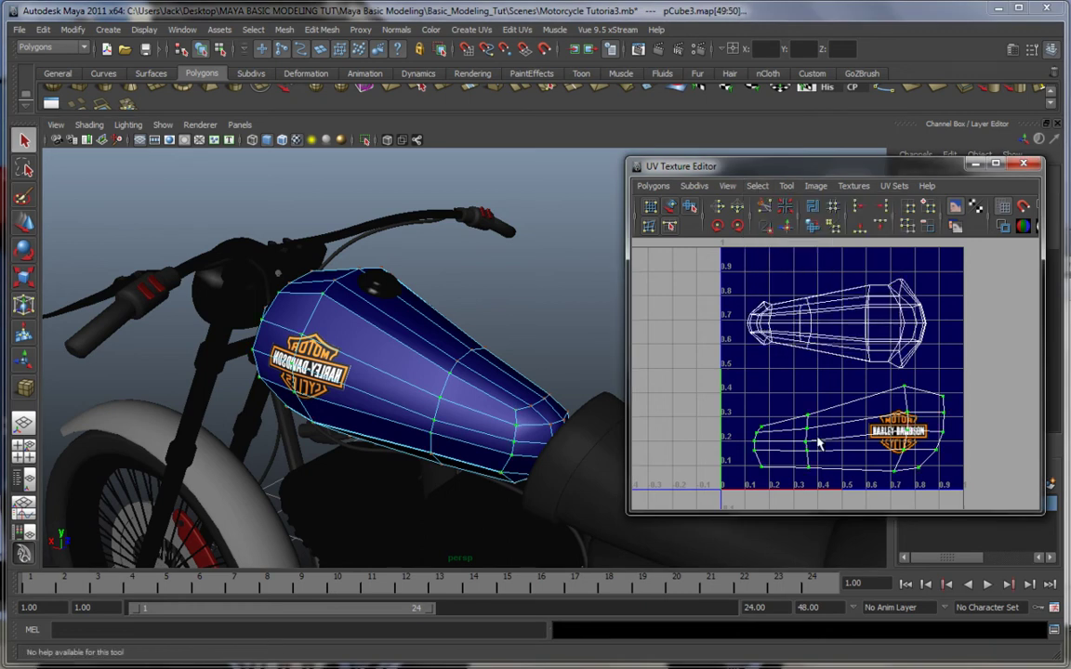
# Move the selected side shell horizontally across the texture to separate it from the other side's overlapping shell.
pyautogui.press('w')
pyautogui.moveTo(849, 433); pyautogui.dragTo(912, 442)
pyautogui.scroll(-2, 912, 443)
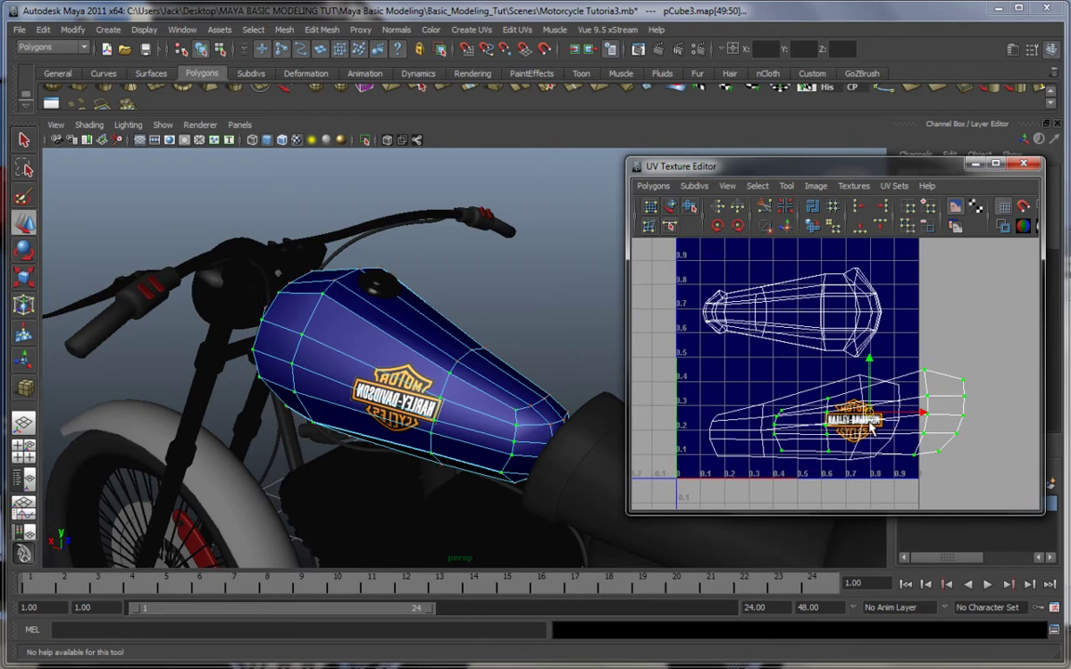
pyautogui.moveTo(871, 408); pyautogui.dragTo(863, 410)
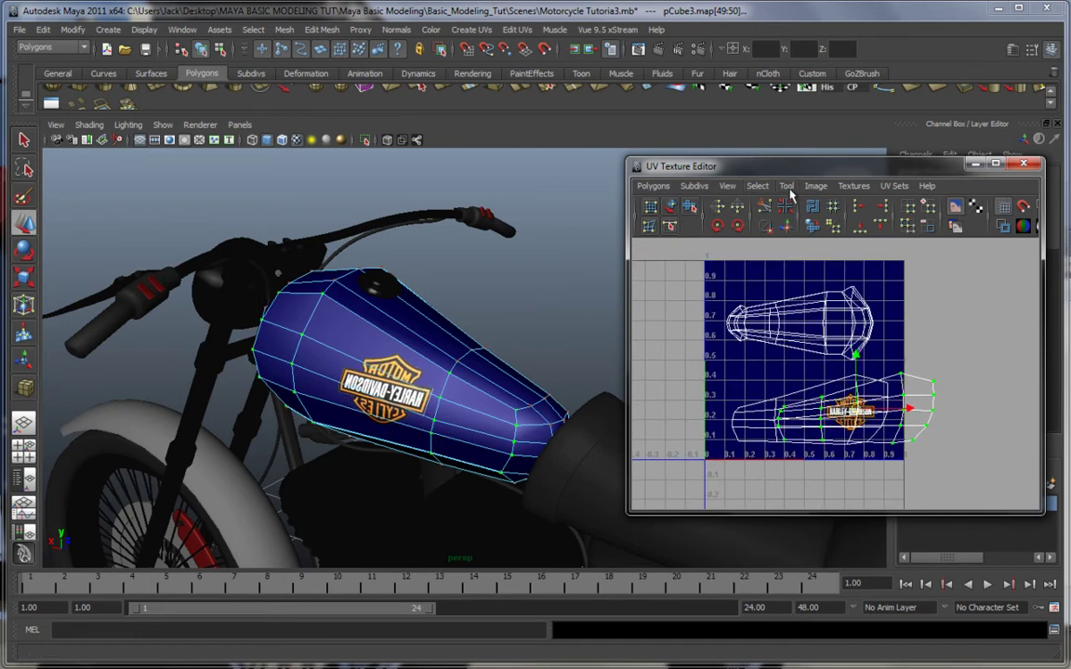
# Flip the selected UV shell horizontally by negative scaling and shift it so the logo reads correctly near the tank's front.
pyautogui.click(662, 190)
pyautogui.click(810, 169)
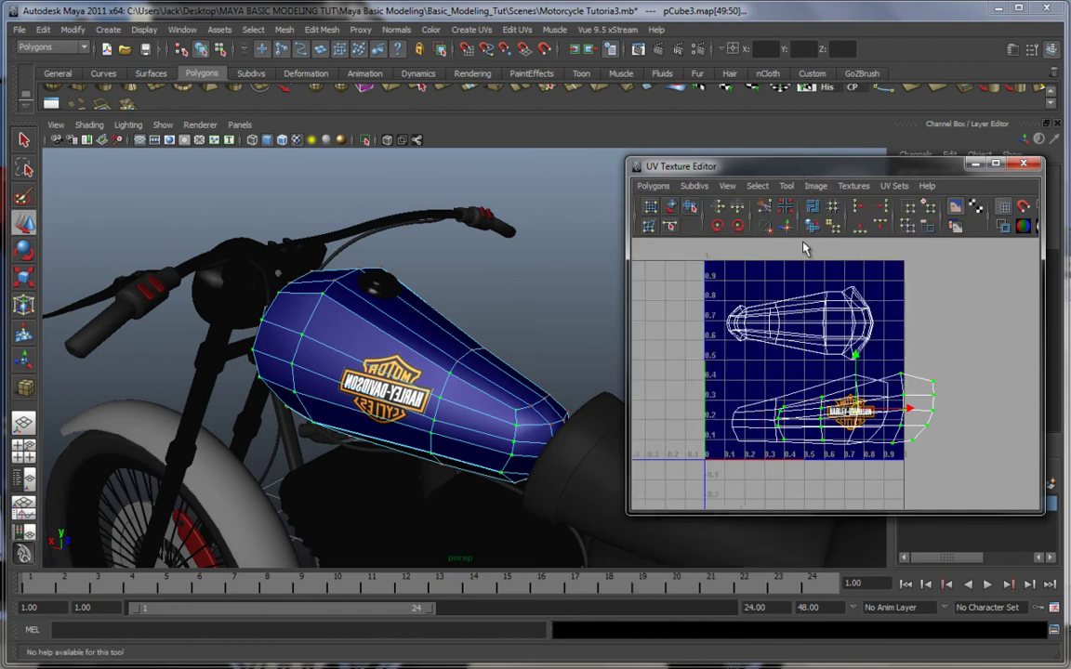
pyautogui.press('r')
pyautogui.moveTo(907, 415); pyautogui.dragTo(879, 412)
pyautogui.press('w')
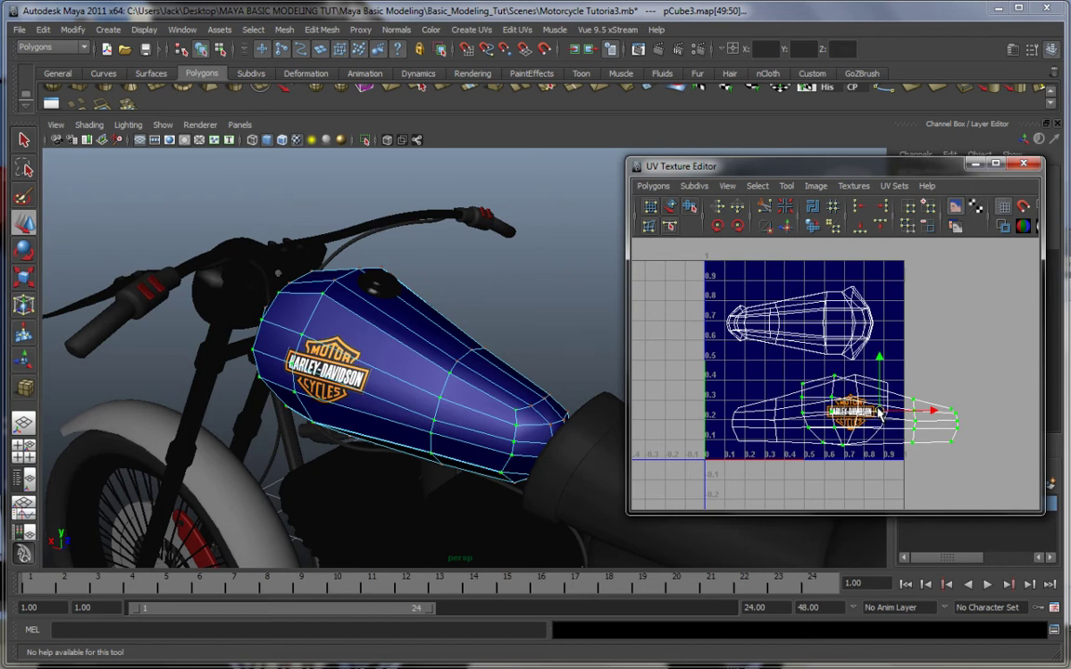
# Widen the flipped UV shell slightly and nudge it horizontally, comparing the logo placement on both sides of the tank.
pyautogui.press('r')
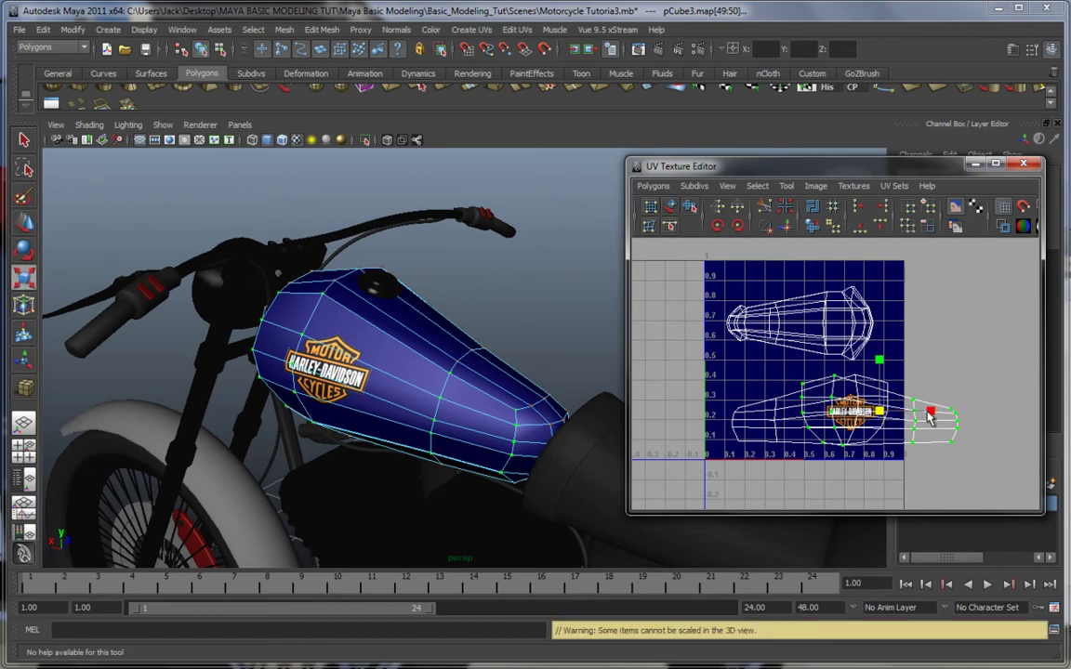
pyautogui.moveTo(929, 418); pyautogui.dragTo(932, 418)
pyautogui.keyDown('alt'); pyautogui.moveTo(539, 421); pyautogui.dragTo(558, 390); pyautogui.keyUp('alt')
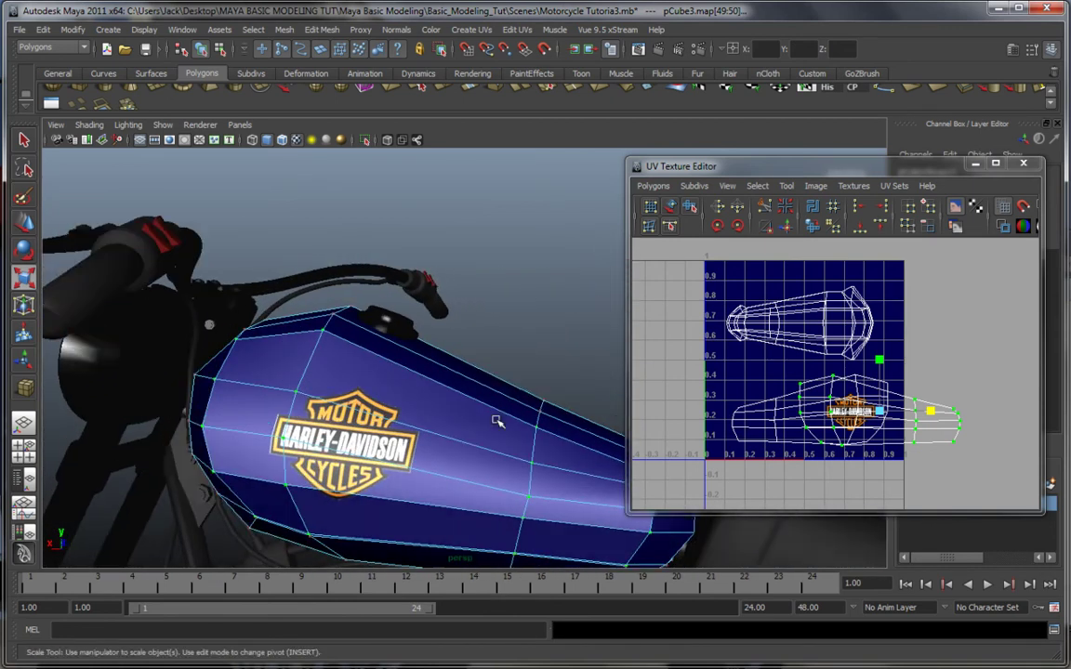
pyautogui.keyDown('alt'); pyautogui.moveTo(497, 421); pyautogui.dragTo(455, 423); pyautogui.keyUp('alt')
pyautogui.press('w')
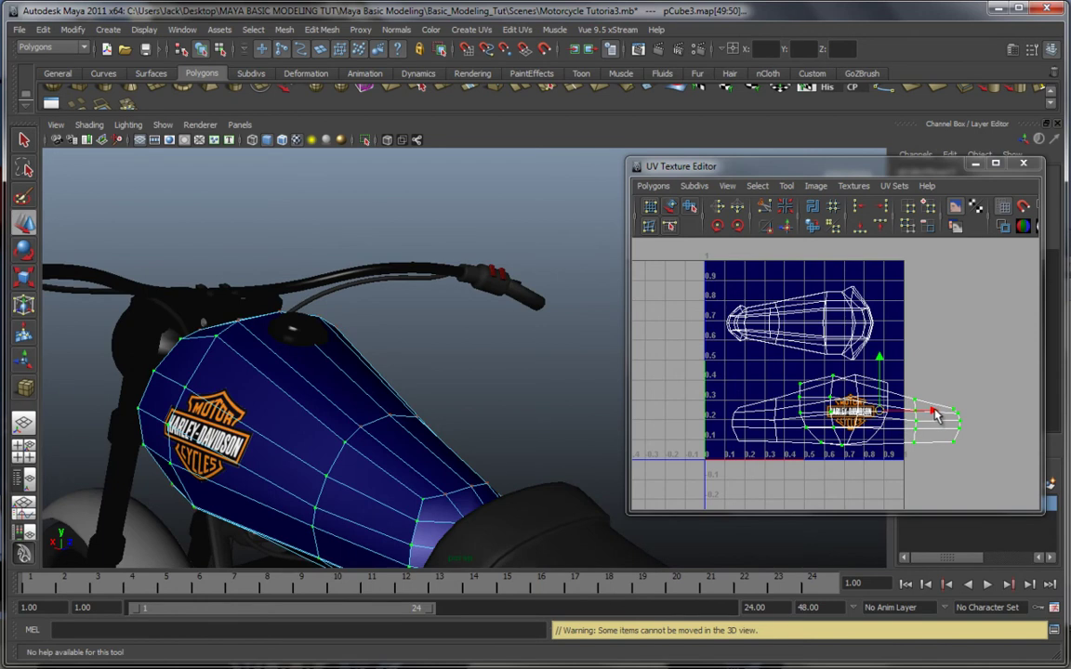
pyautogui.moveTo(932, 412); pyautogui.dragTo(932, 416)
pyautogui.keyDown('alt'); pyautogui.moveTo(441, 423); pyautogui.dragTo(176, 424); pyautogui.keyUp('alt')
pyautogui.keyDown('alt'); pyautogui.moveTo(613, 412); pyautogui.dragTo(548, 395); pyautogui.keyUp('alt')
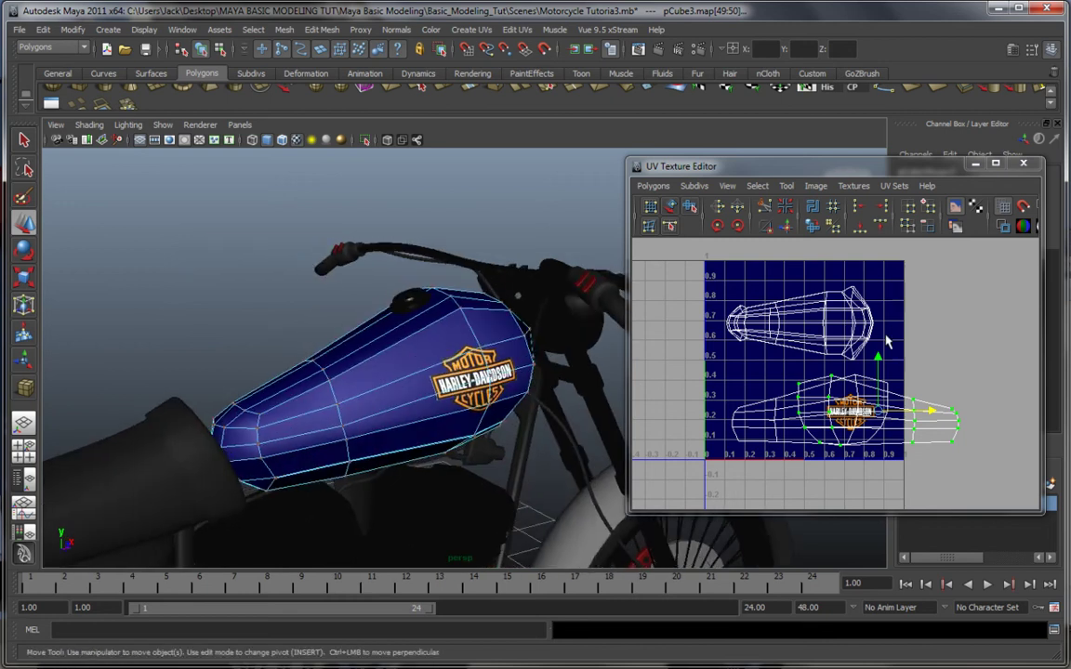
# Minimize the UV Texture Editor and return the fuel tank to object mode.
pyautogui.click(975, 163)
pyautogui.keyDown('alt'); pyautogui.moveTo(439, 362); pyautogui.dragTo(447, 366); pyautogui.keyUp('alt')
pyautogui.moveTo(449, 365); pyautogui.dragTo(498, 350, button='right')
pyautogui.keyDown('alt'); pyautogui.moveTo(435, 415); pyautogui.dragTo(535, 378, button='middle'); pyautogui.keyUp('alt')
pyautogui.keyDown('alt'); pyautogui.moveTo(537, 378); pyautogui.dragTo(460, 365); pyautogui.keyUp('alt')
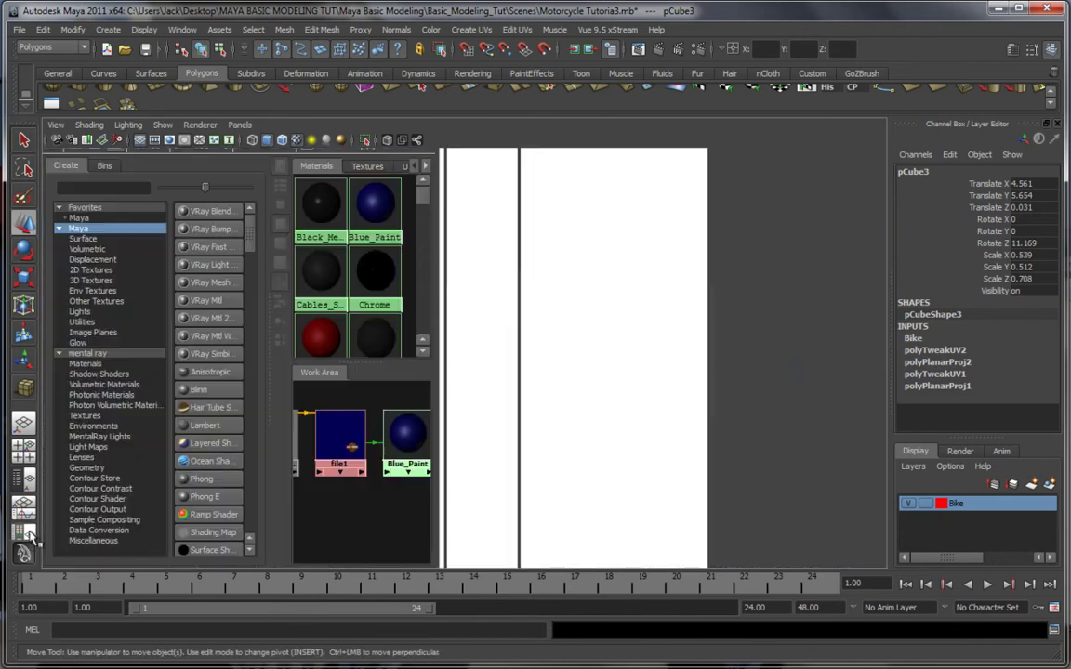
# Switch to the Hypershade and perspective layout and open the attributes of the Blue_Paint material.
pyautogui.click(24, 478)
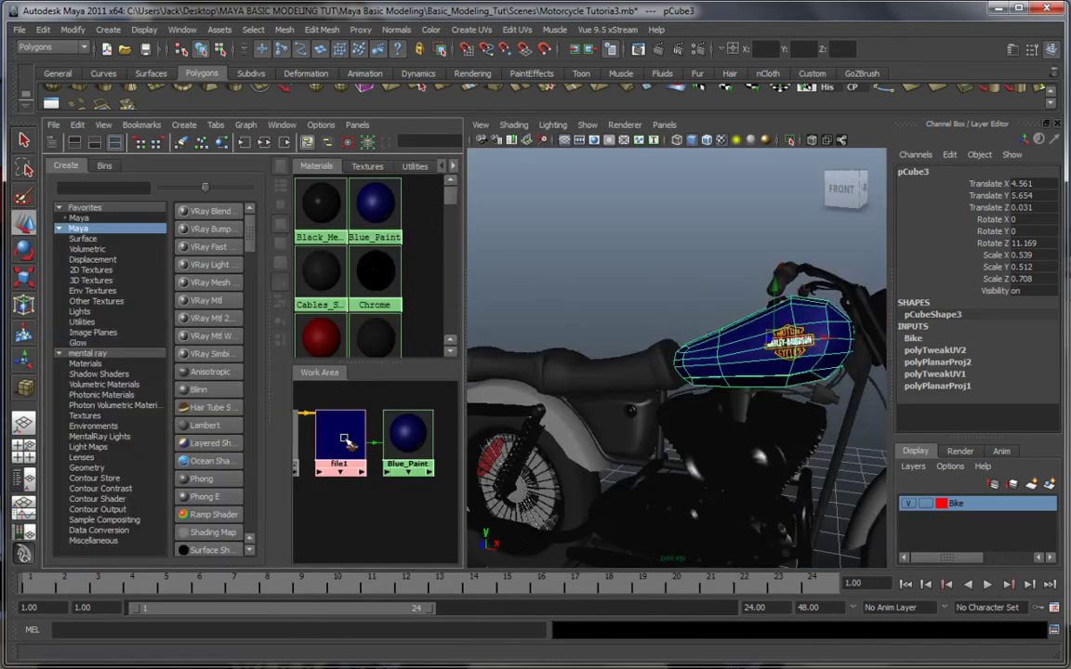
pyautogui.click(424, 444)
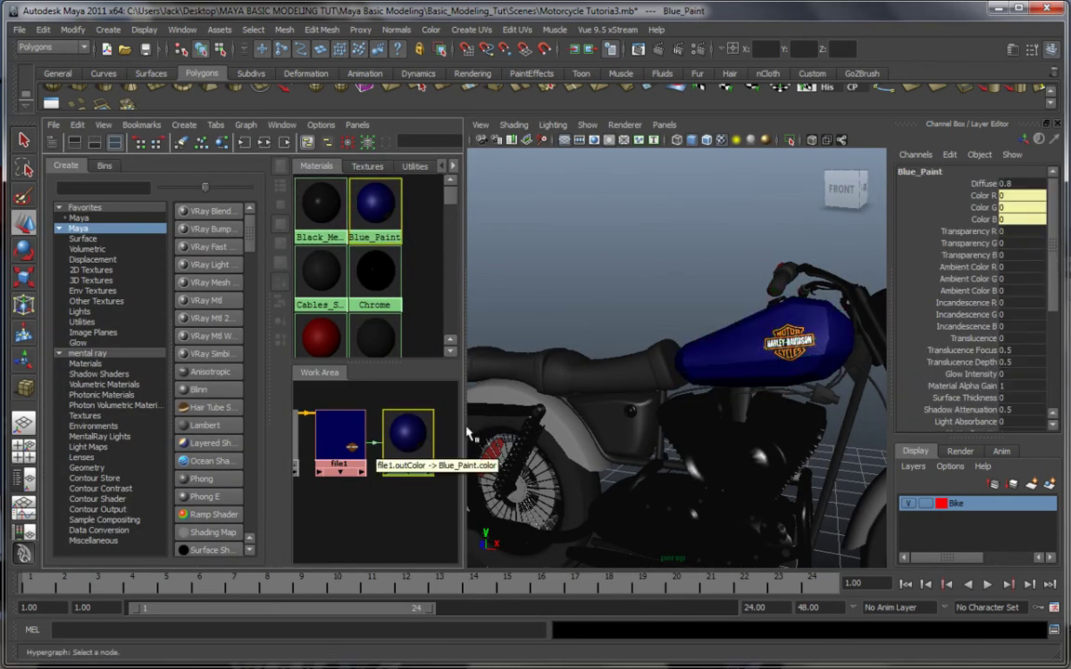
pyautogui.doubleClick(411, 446)
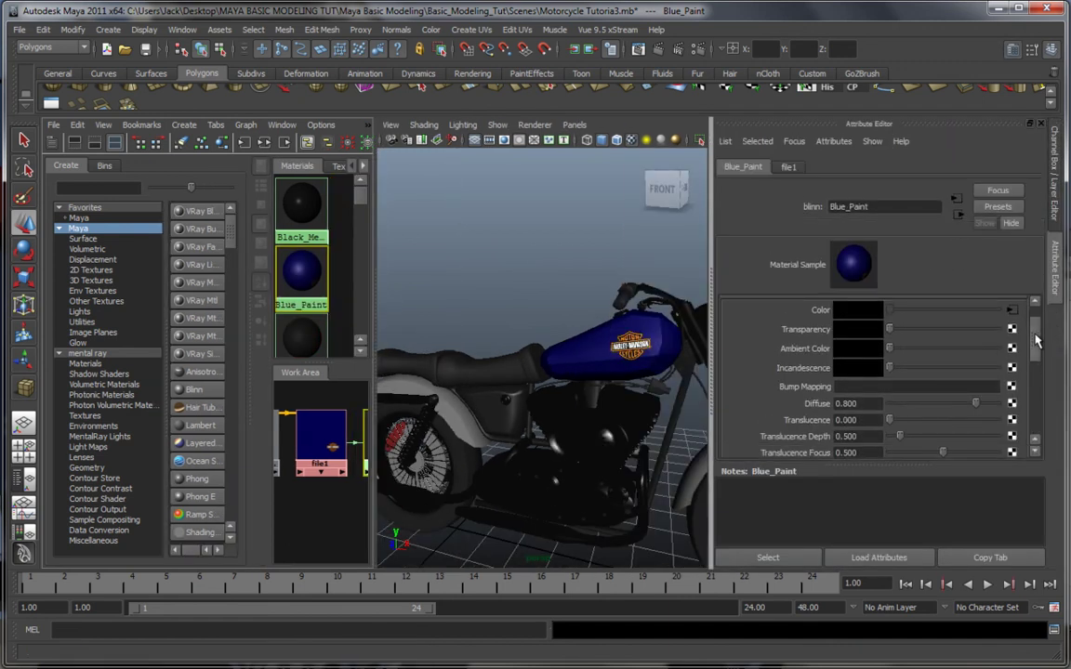
# Adjust Blue_Paint's specular shading: set Eccentricity to 0.110, darken the Specular Color and set Reflectivity to 1.000.
pyautogui.moveTo(1038, 342); pyautogui.dragTo(1038, 377)
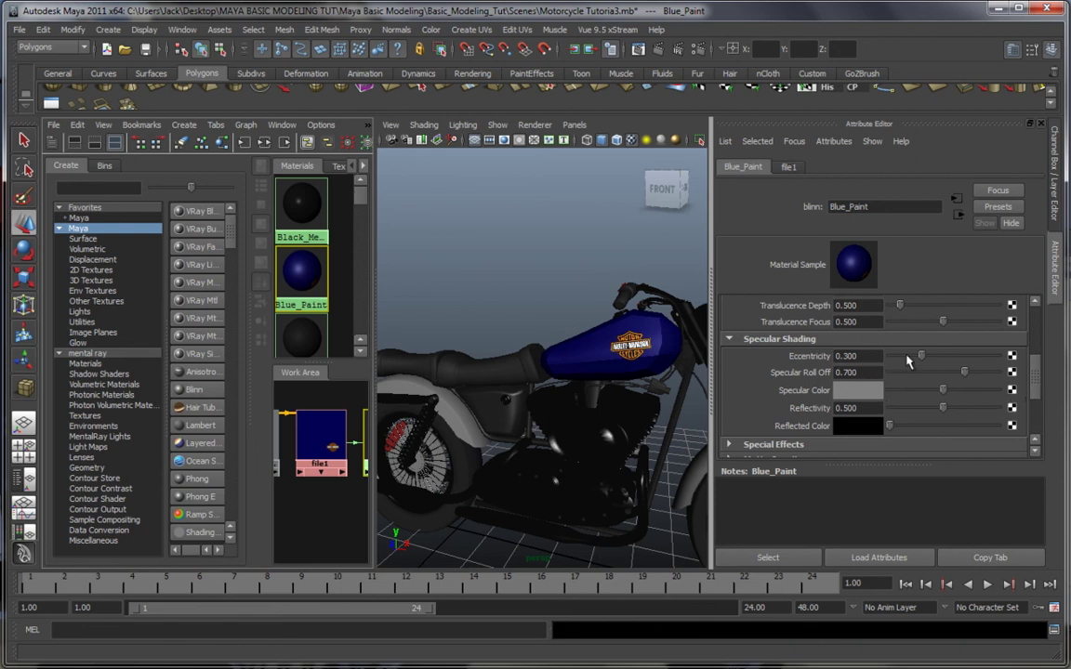
pyautogui.moveTo(921, 361); pyautogui.dragTo(906, 367)
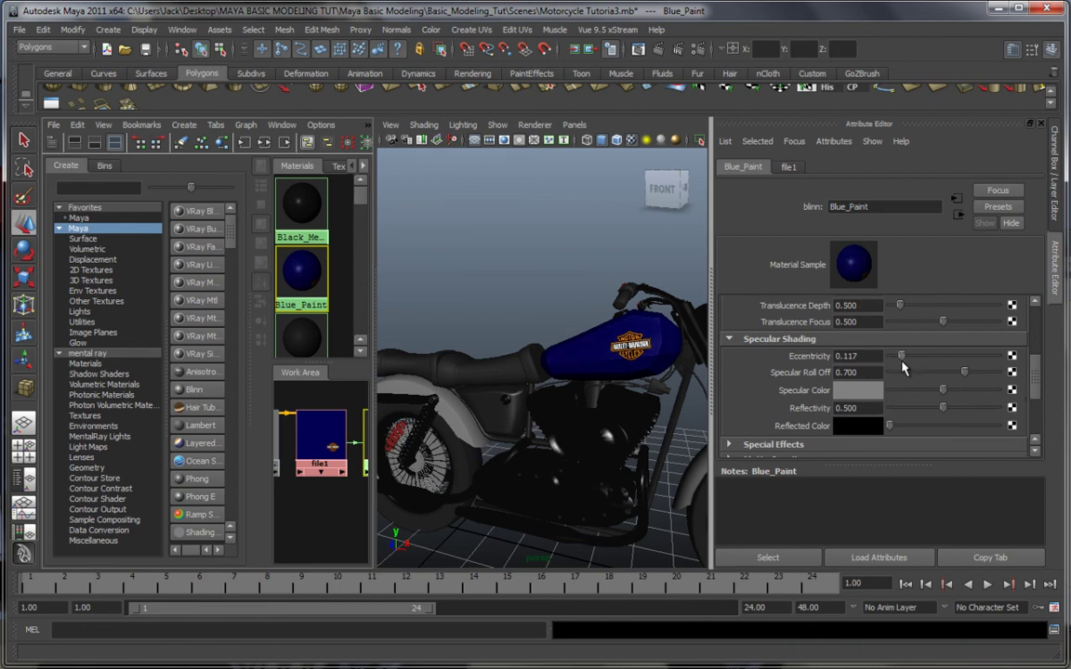
pyautogui.click(860, 356)
pyautogui.moveTo(943, 392); pyautogui.dragTo(924, 395)
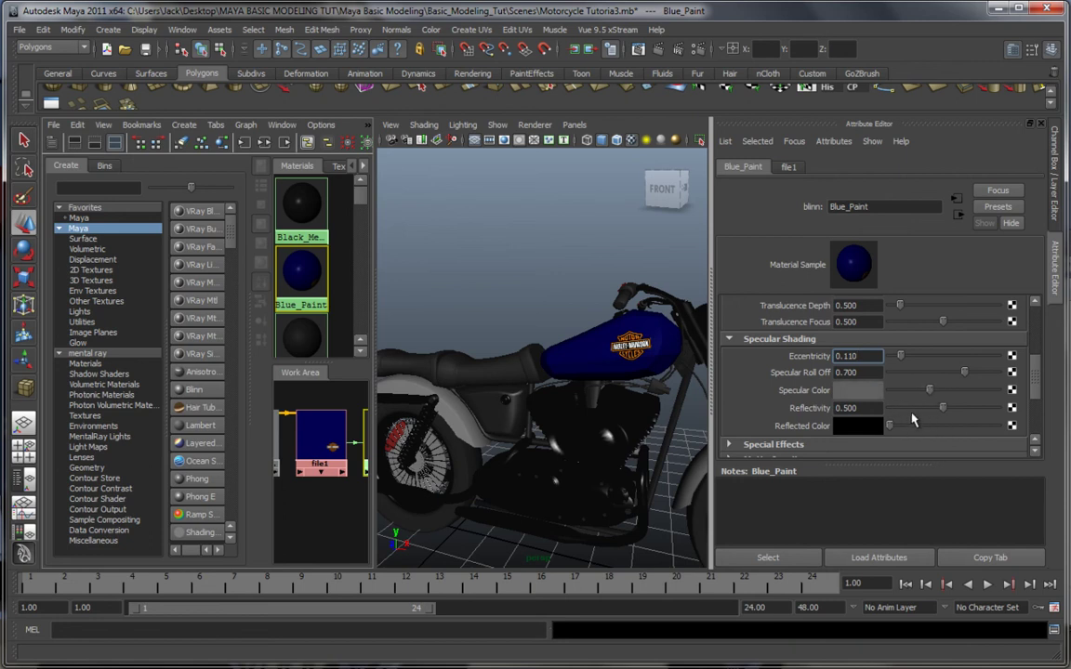
pyautogui.moveTo(942, 410); pyautogui.dragTo(1039, 377)
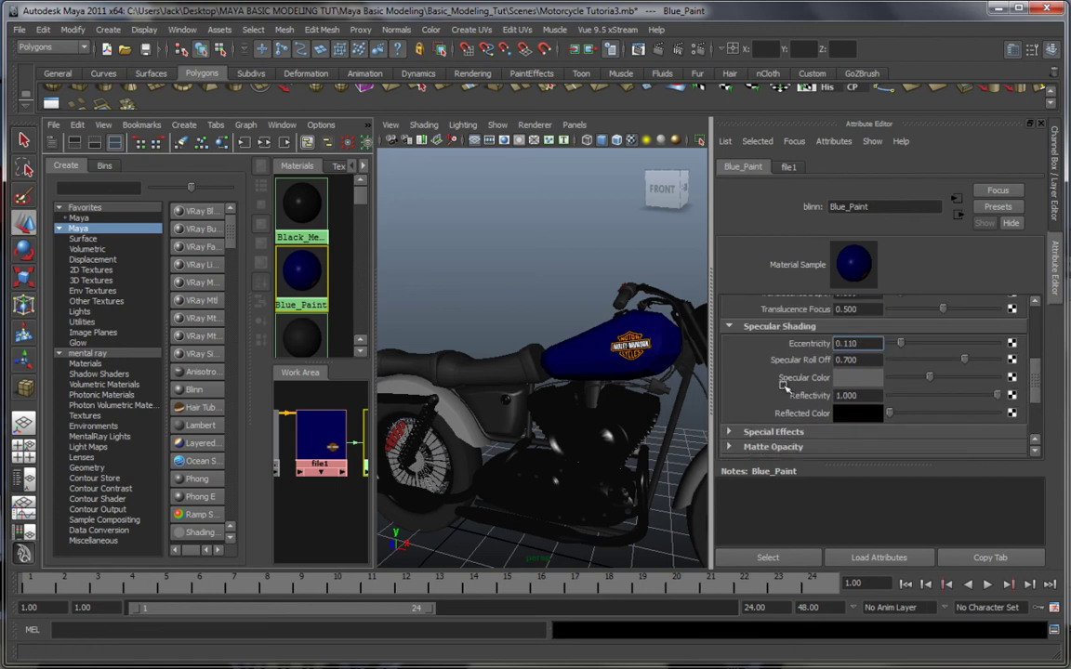
# Clear the selection, maximize the perspective view and replace the Attribute Editor with the Channel Box to show the whole motorcycle.
pyautogui.keyDown('alt'); pyautogui.moveTo(558, 363); pyautogui.dragTo(569, 314); pyautogui.keyUp('alt')
pyautogui.click(569, 314)
pyautogui.press('space')
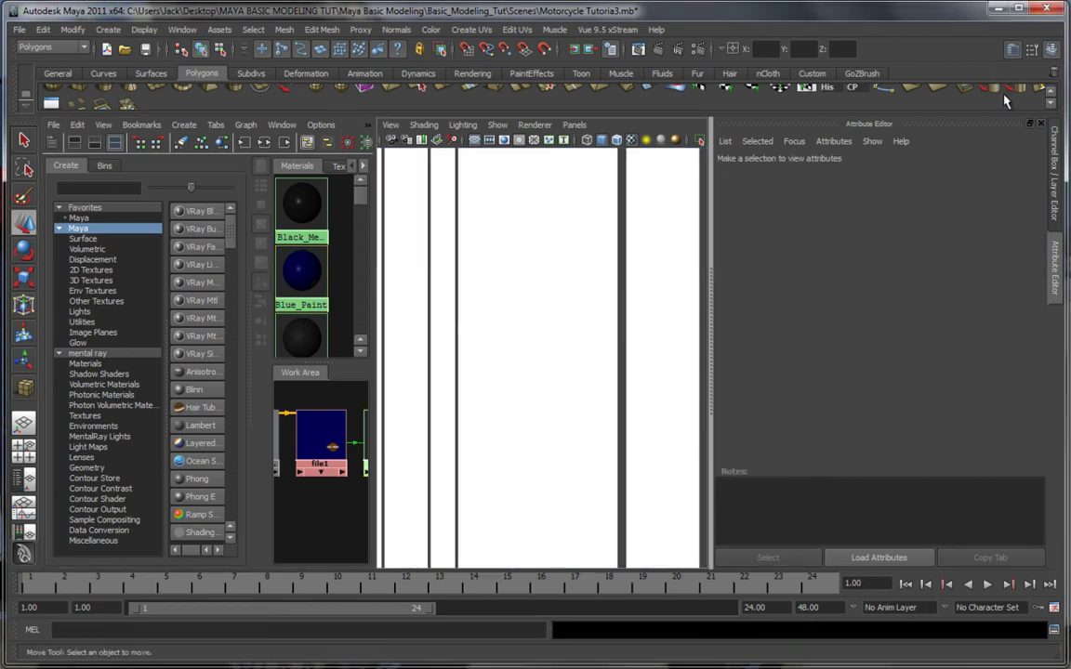
pyautogui.click(1013, 50)
pyautogui.keyDown('alt'); pyautogui.moveTo(502, 398); pyautogui.dragTo(530, 380); pyautogui.keyUp('alt')
pyautogui.scroll(-5, 530, 381)
pyautogui.keyDown('alt'); pyautogui.moveTo(529, 380); pyautogui.dragTo(538, 334, button='middle'); pyautogui.keyUp('alt')
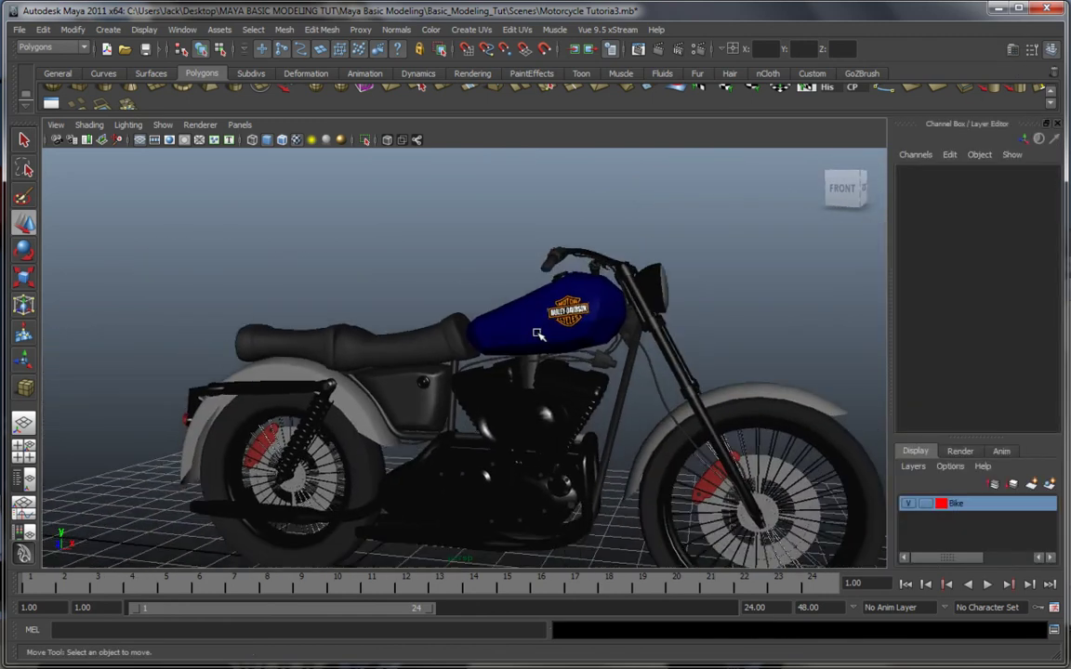
# Select the front and rear fenders together, assign the existing Blue_Paint material to them and clear the selection.
pyautogui.keyDown('alt'); pyautogui.moveTo(537, 335); pyautogui.dragTo(560, 360); pyautogui.keyUp('alt')
pyautogui.click(657, 372)
pyautogui.keyDown('alt'); pyautogui.moveTo(657, 372); pyautogui.dragTo(584, 385); pyautogui.keyUp('alt')
pyautogui.keyDown('shift'); pyautogui.click(312, 321); pyautogui.keyUp('shift')
pyautogui.keyDown('alt'); pyautogui.moveTo(595, 437); pyautogui.dragTo(568, 437); pyautogui.keyUp('alt')
pyautogui.moveTo(604, 354); pyautogui.dragTo(712, 604, button='right')
pyautogui.click(665, 277)
# Check the front and rear fenders' UV layouts against the logo position in the UV Texture Editor, and minimize the editor.
pyautogui.keyDown('alt'); pyautogui.moveTo(606, 320); pyautogui.dragTo(586, 346); pyautogui.keyUp('alt')
pyautogui.click(604, 354)
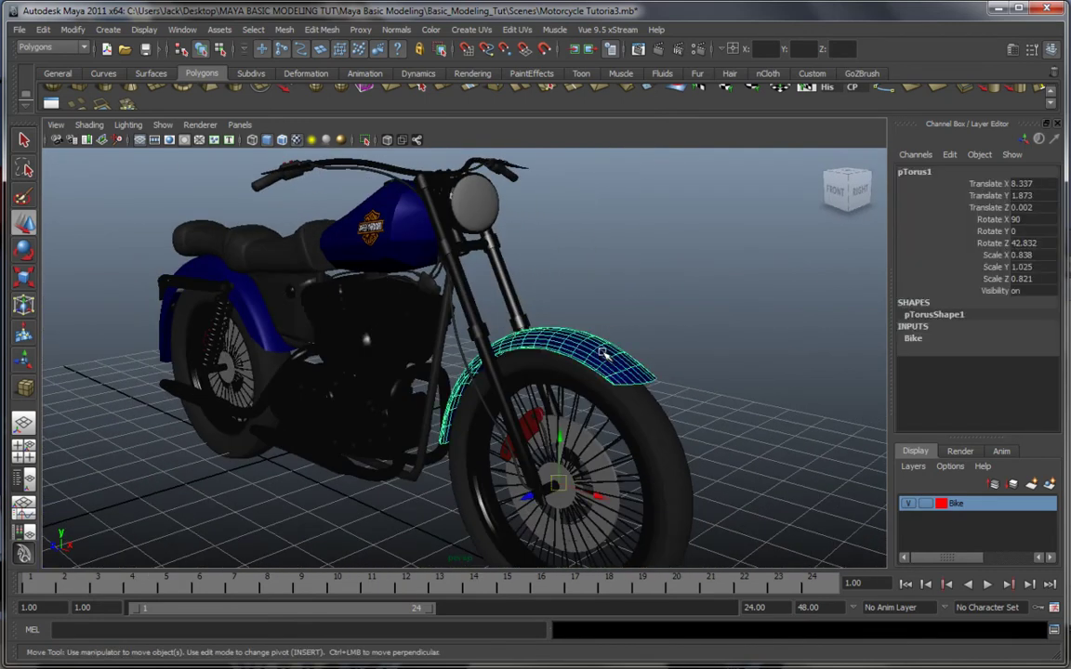
pyautogui.click(51, 103)
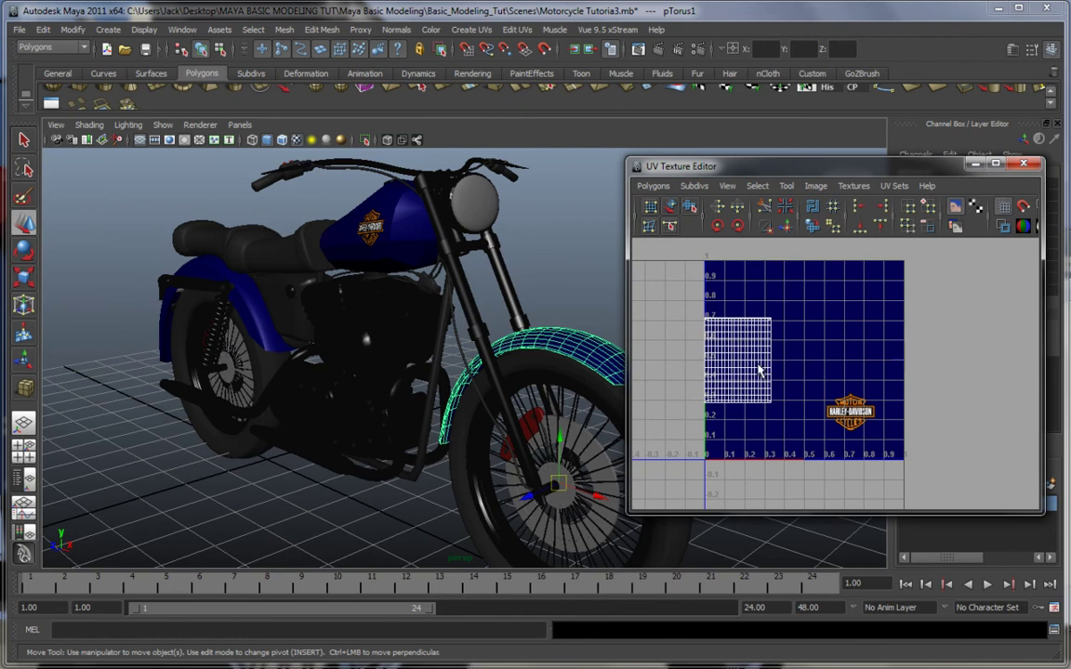
pyautogui.keyDown('alt'); pyautogui.moveTo(365, 360); pyautogui.dragTo(415, 358); pyautogui.keyUp('alt')
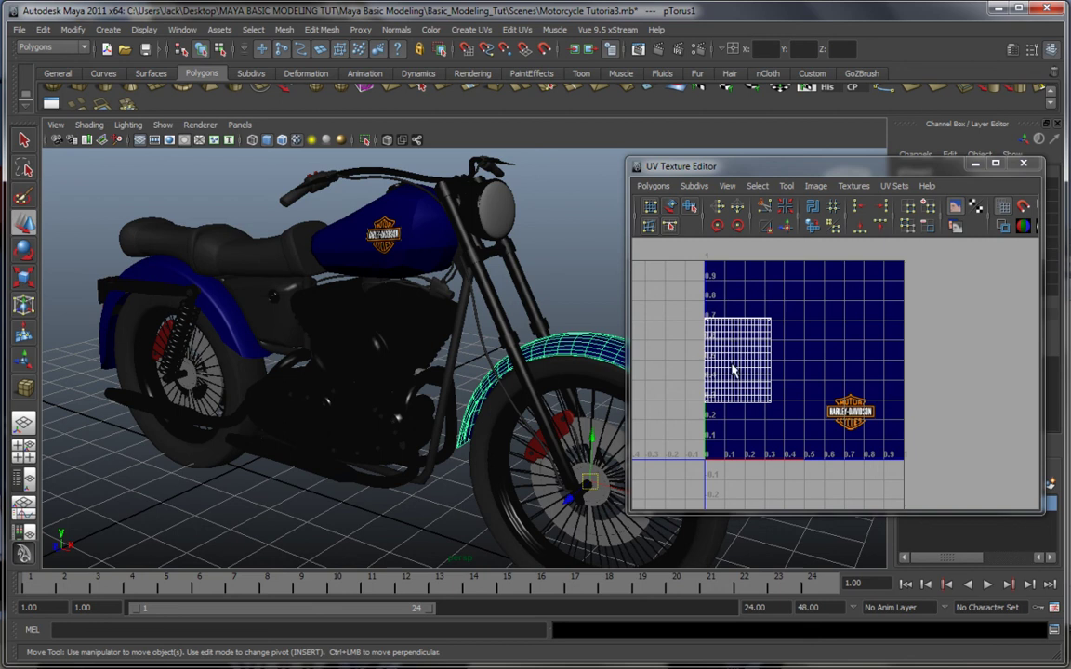
pyautogui.click(221, 311)
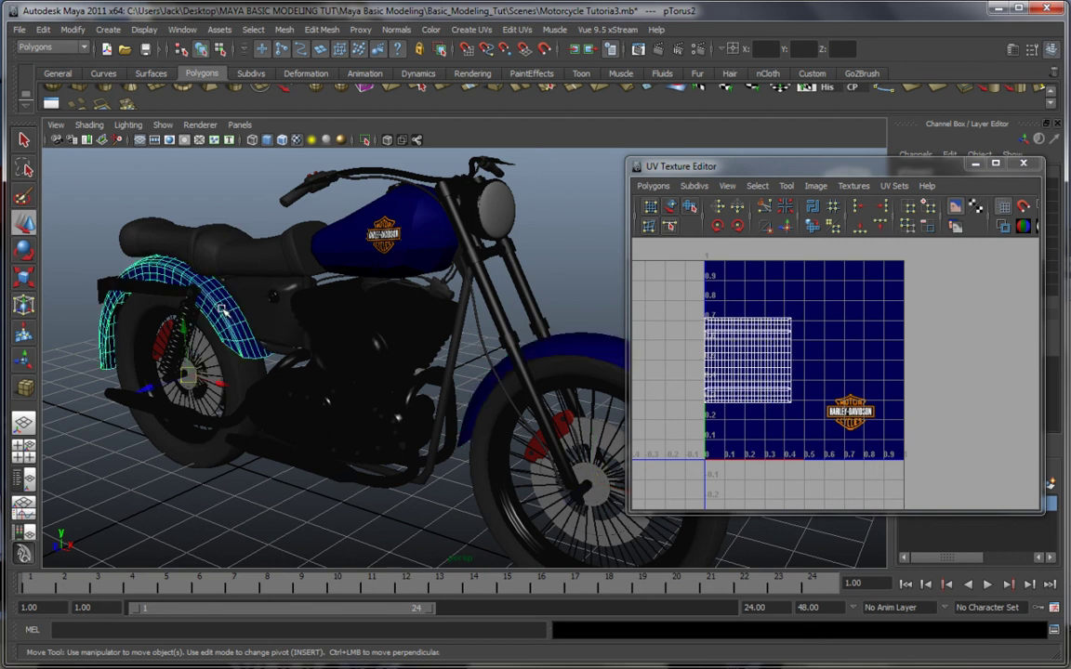
pyautogui.click(974, 164)
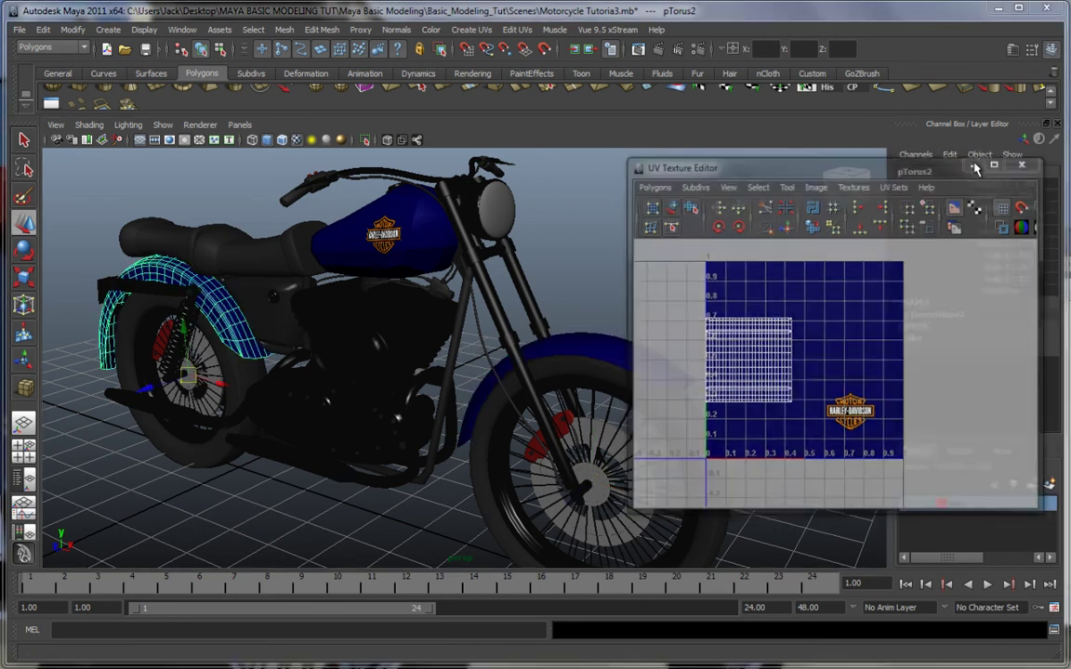
# Deselect the rear fender and examine the blue paint on the tank and fenders from several angles.
pyautogui.keyDown('alt'); pyautogui.moveTo(372, 469); pyautogui.dragTo(460, 350); pyautogui.keyUp('alt')
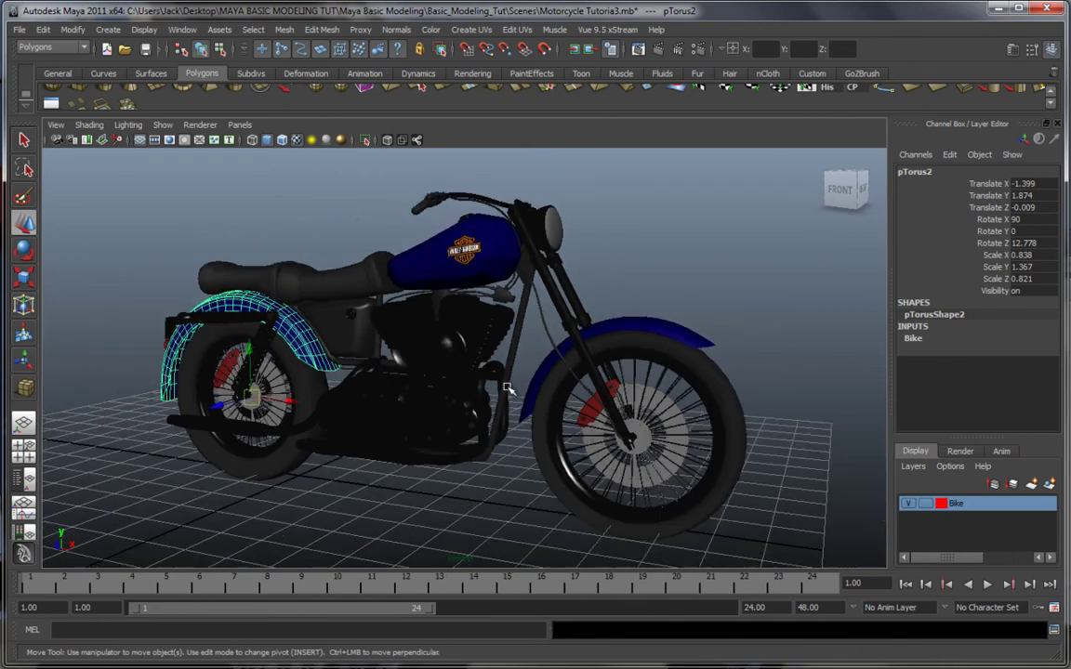
pyautogui.click(610, 294)
pyautogui.keyDown('alt'); pyautogui.moveTo(610, 294); pyautogui.dragTo(497, 325); pyautogui.keyUp('alt')
pyautogui.click(516, 245)
pyautogui.moveTo(551, 354)
pyautogui.keyDown('alt'); pyautogui.mouseDown()
pyautogui.moveTo(519, 356)
pyautogui.moveTo(539, 339)
pyautogui.mouseUp(); pyautogui.keyUp('alt')
pyautogui.click(664, 293)
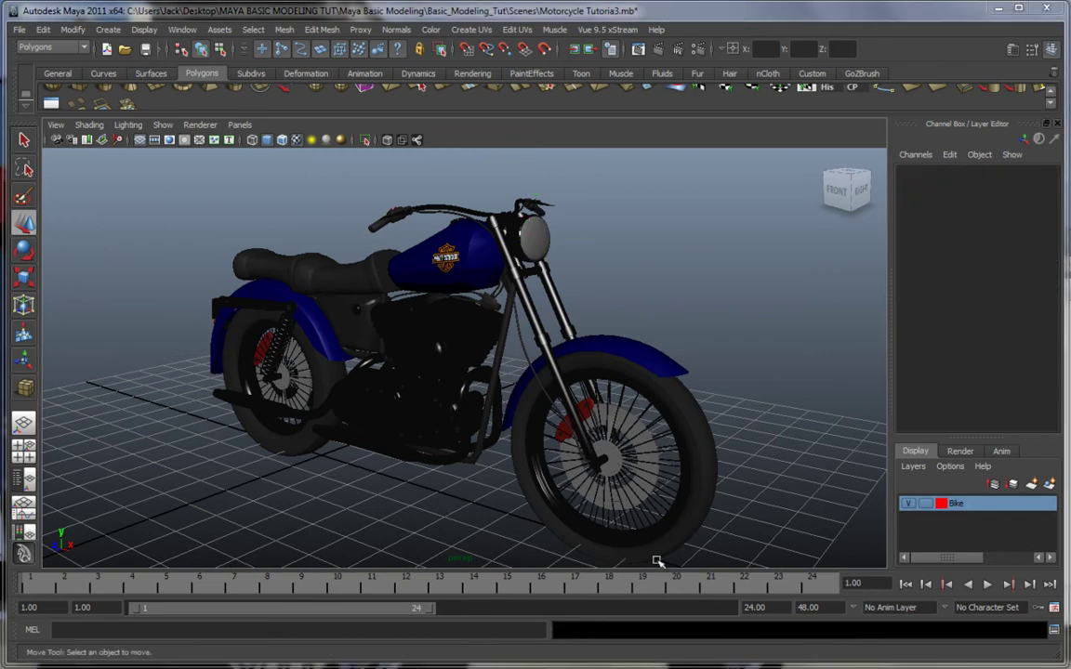
pyautogui.keyDown('alt'); pyautogui.moveTo(514, 442); pyautogui.dragTo(555, 433); pyautogui.keyUp('alt')
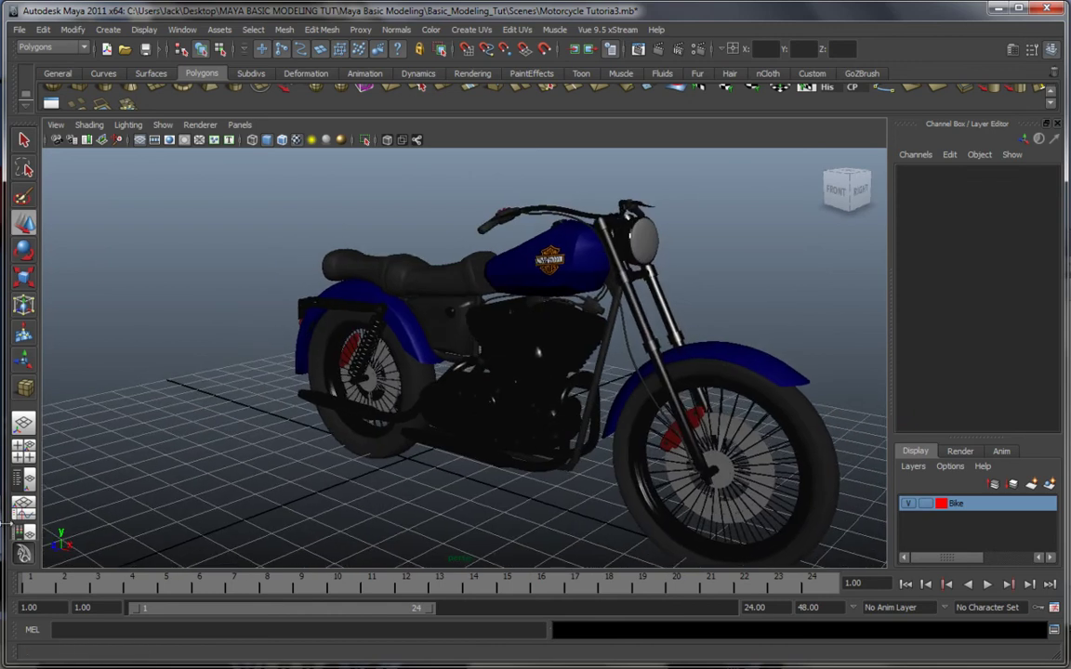
# Open the Blue_Paint attributes in the Hypershade and perspective layout and lighten the Specular Color to a brighter grey.
pyautogui.click(23, 531)
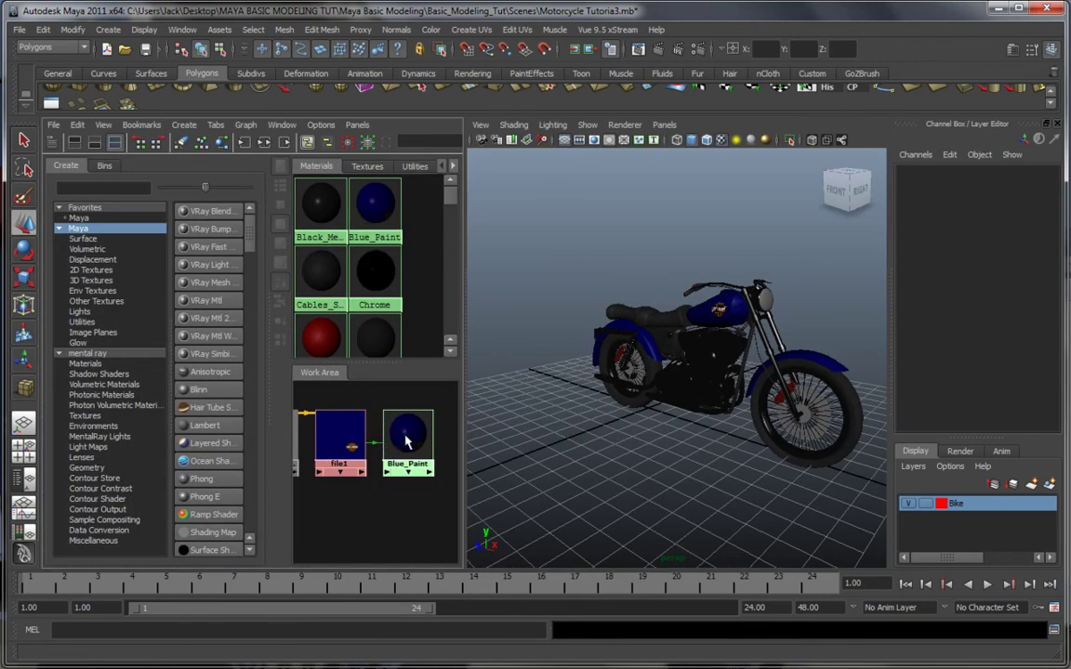
pyautogui.doubleClick(406, 442)
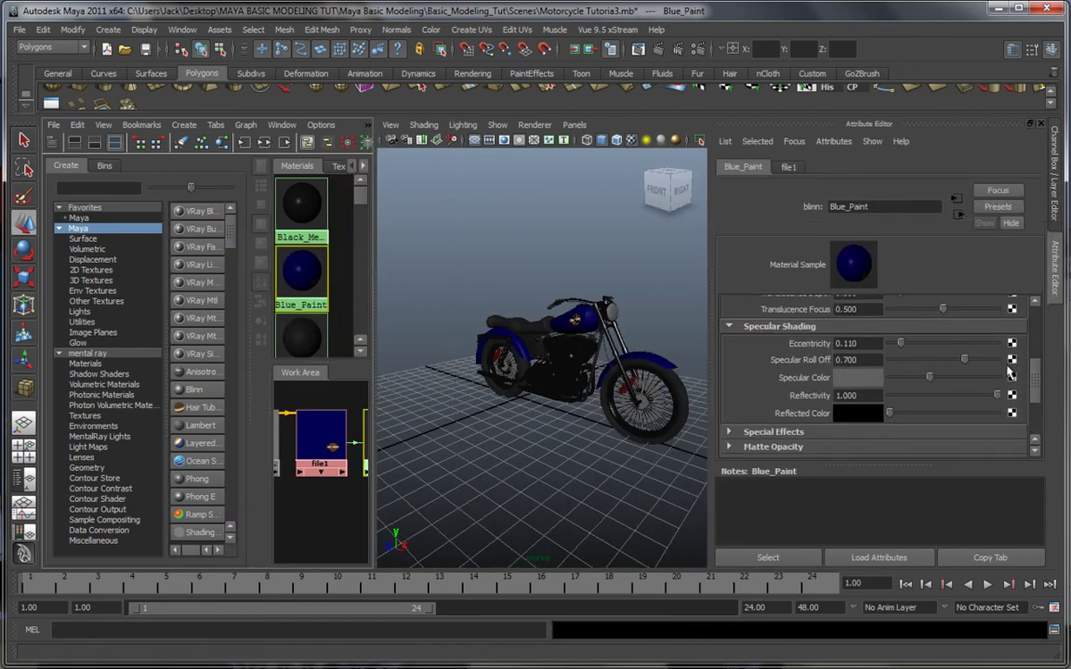
pyautogui.scroll(-1, 1036, 375)
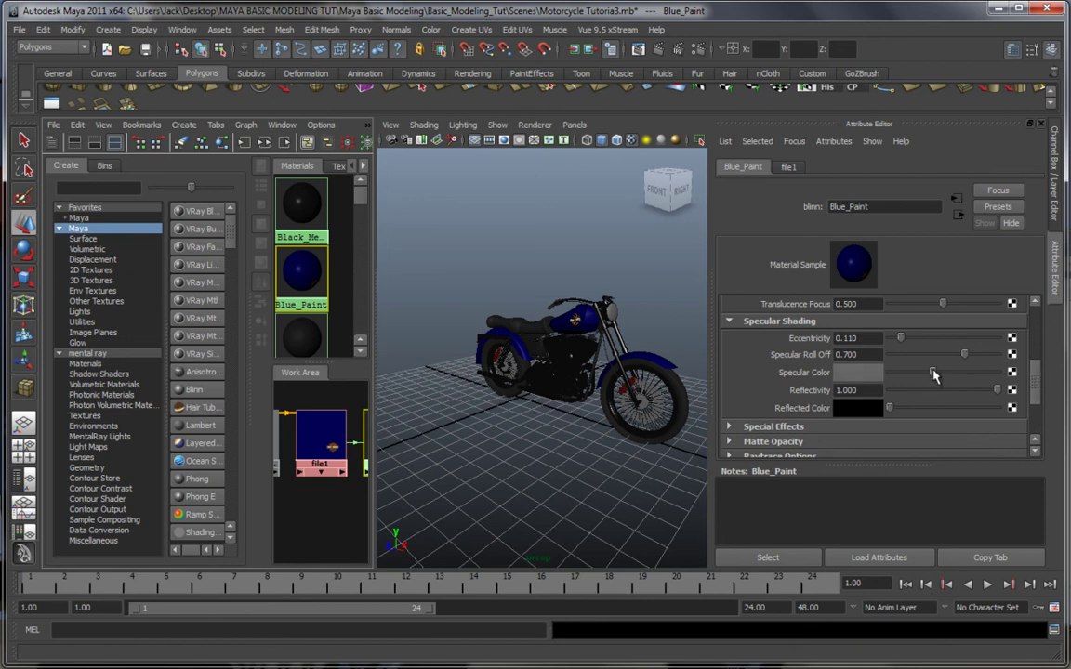
pyautogui.moveTo(934, 374); pyautogui.dragTo(942, 374)
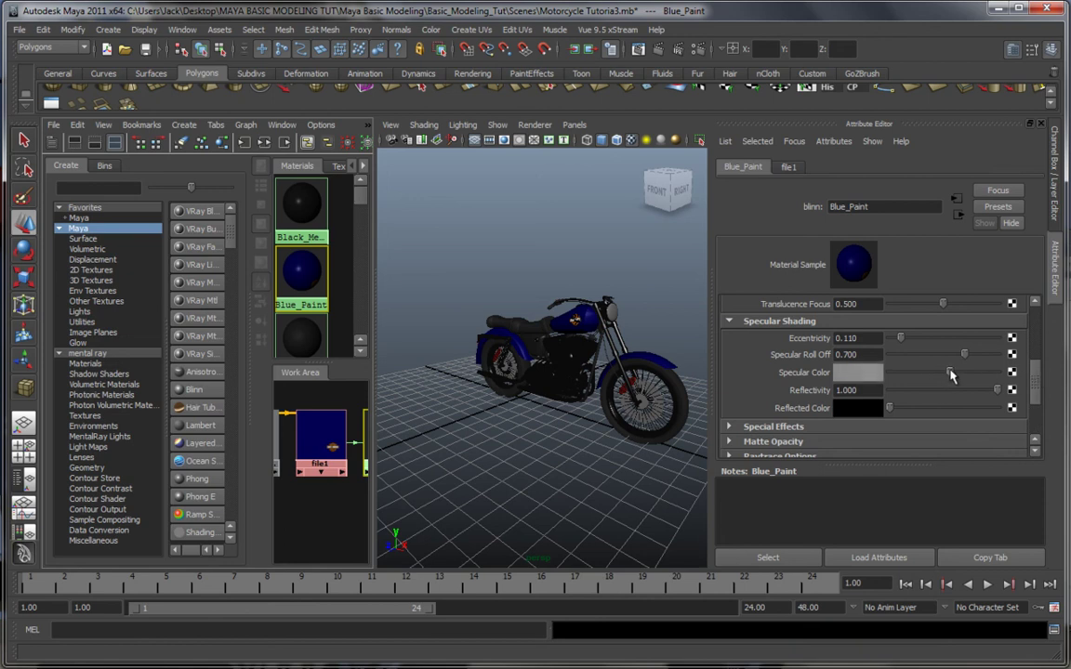
pyautogui.scroll(8, 591, 369)
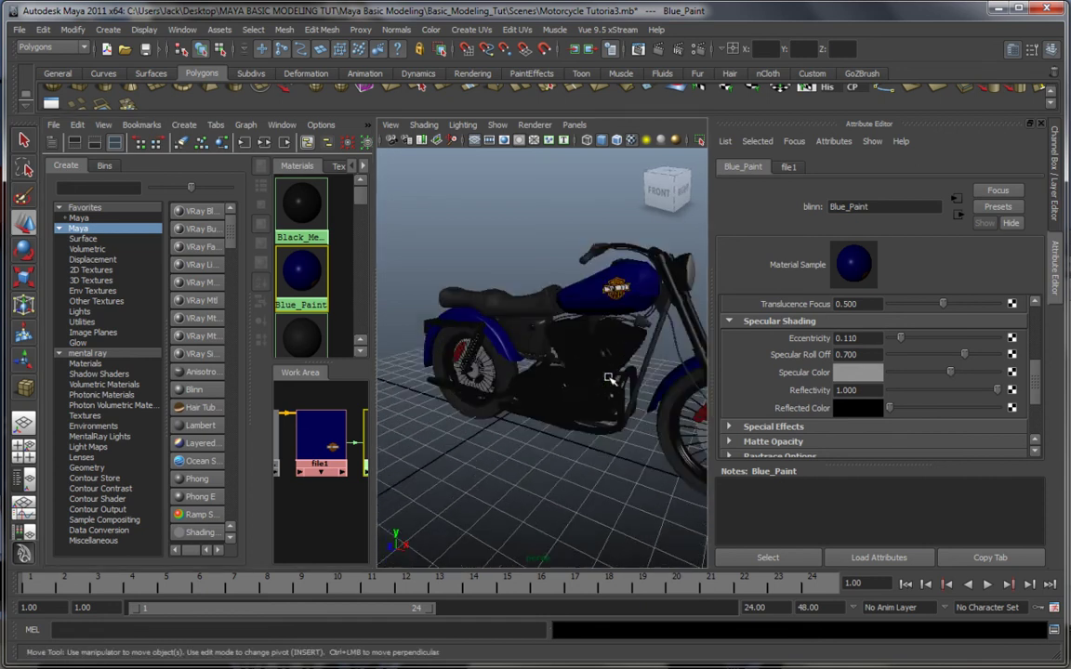
pyautogui.scroll(-8, 576, 404)
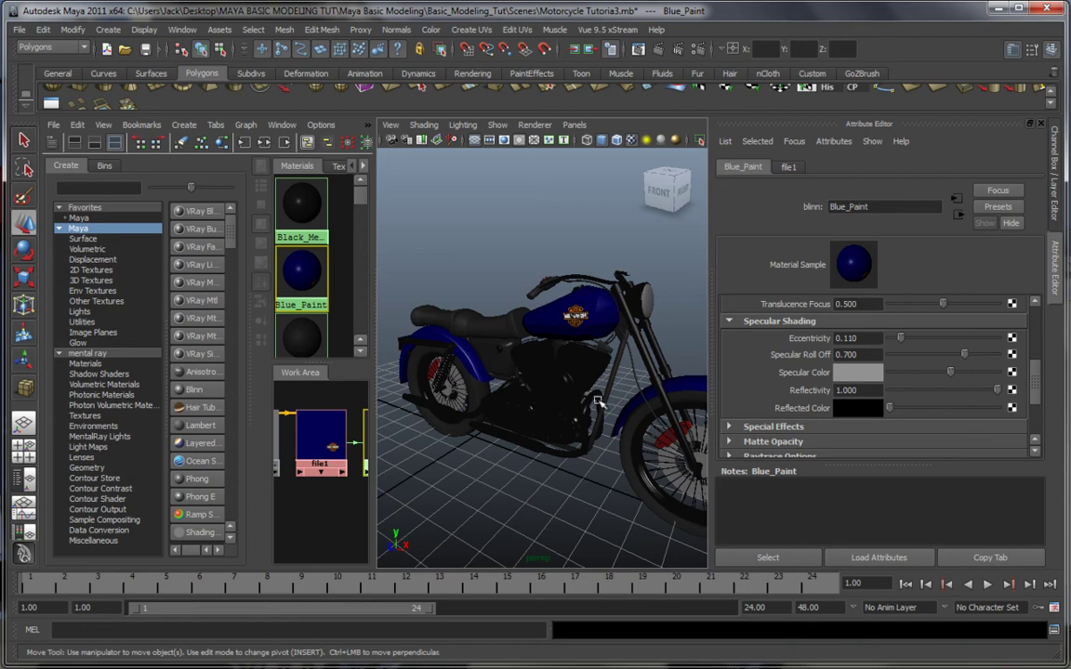
# Set Blue_Paint's Reflectivity to 0.710 and Eccentricity to 0.117, checking the highlights on the motorcycle.
pyautogui.moveTo(996, 391); pyautogui.dragTo(983, 394)
pyautogui.moveTo(532, 377)
pyautogui.keyDown('alt'); pyautogui.mouseDown()
pyautogui.moveTo(576, 376)
pyautogui.moveTo(540, 375)
pyautogui.mouseUp(); pyautogui.keyUp('alt')
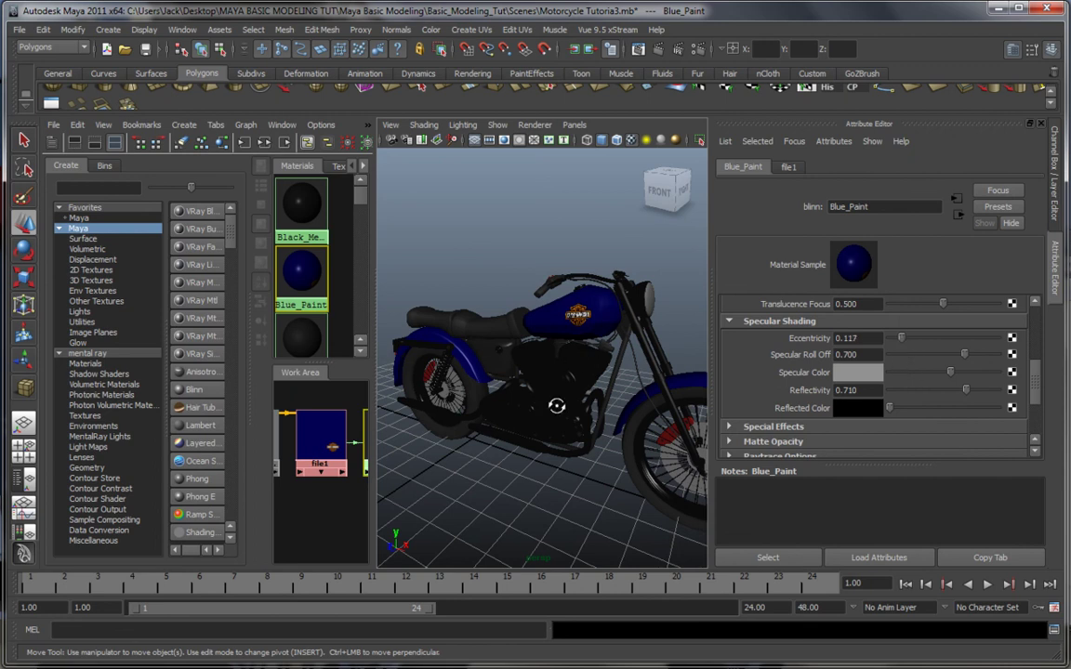
pyautogui.keyDown('alt'); pyautogui.moveTo(502, 364); pyautogui.dragTo(554, 394); pyautogui.keyUp('alt')
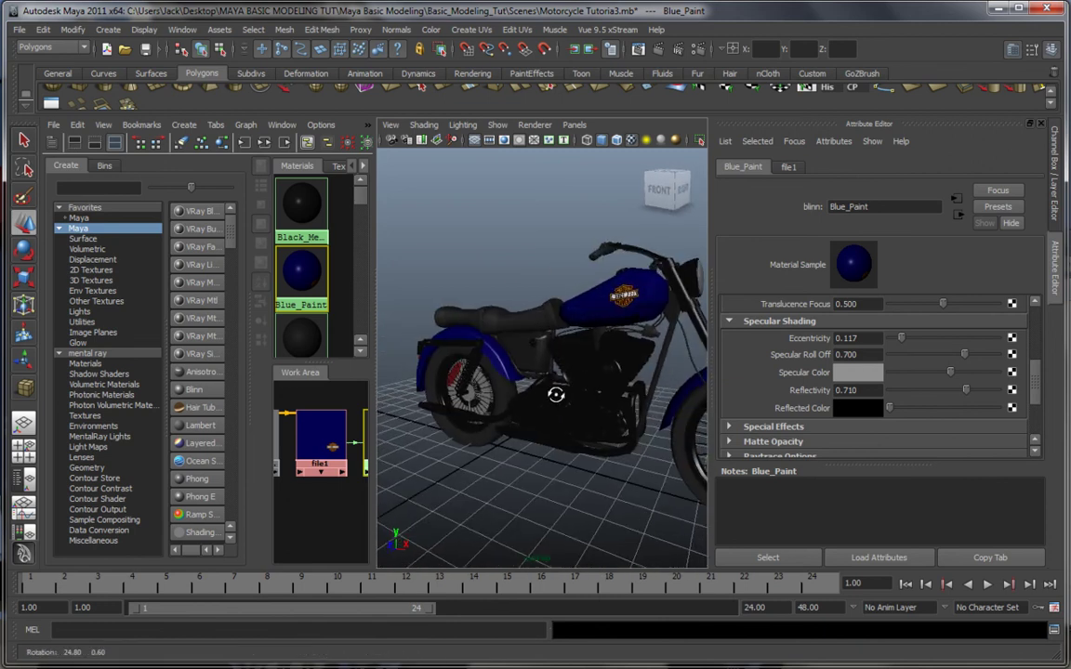
pyautogui.moveTo(554, 394)
pyautogui.keyDown('alt'); pyautogui.mouseDown(button='middle')
pyautogui.moveTo(537, 406)
pyautogui.moveTo(567, 408)
pyautogui.mouseUp(button='middle'); pyautogui.keyUp('alt')
pyautogui.scroll(-4, 567, 408)
pyautogui.keyDown('alt'); pyautogui.moveTo(568, 410); pyautogui.dragTo(547, 397); pyautogui.keyUp('alt')
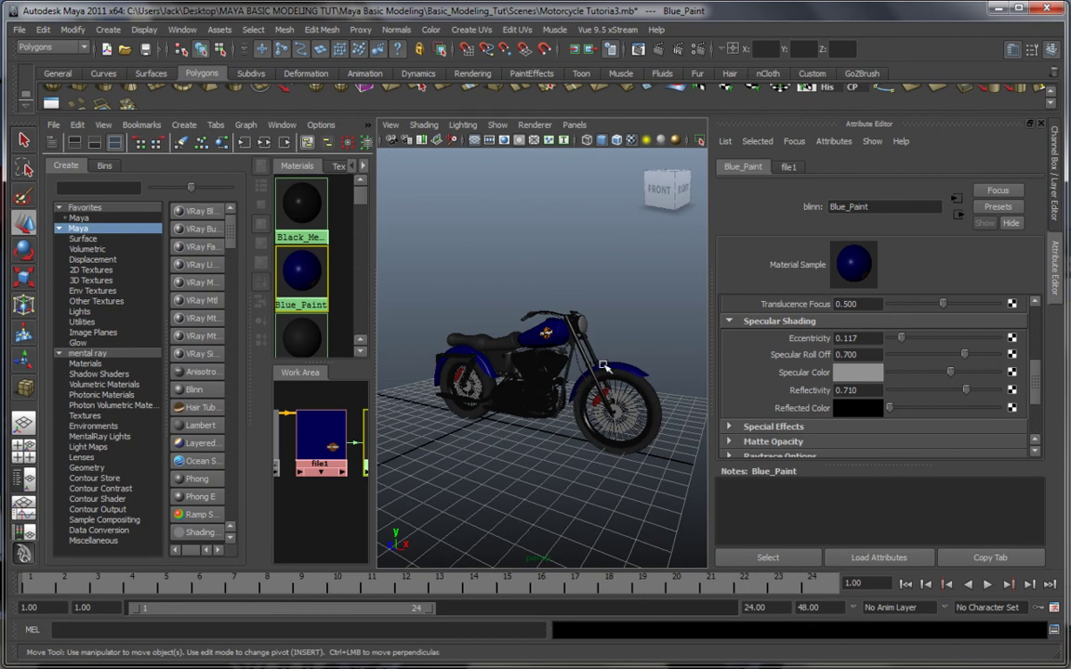
# Deselect the material, return to the full perspective view and hide the Attribute Editor to present the painted motorcycle.
pyautogui.click(616, 314)
pyautogui.press('space')
pyautogui.click(1012, 50)
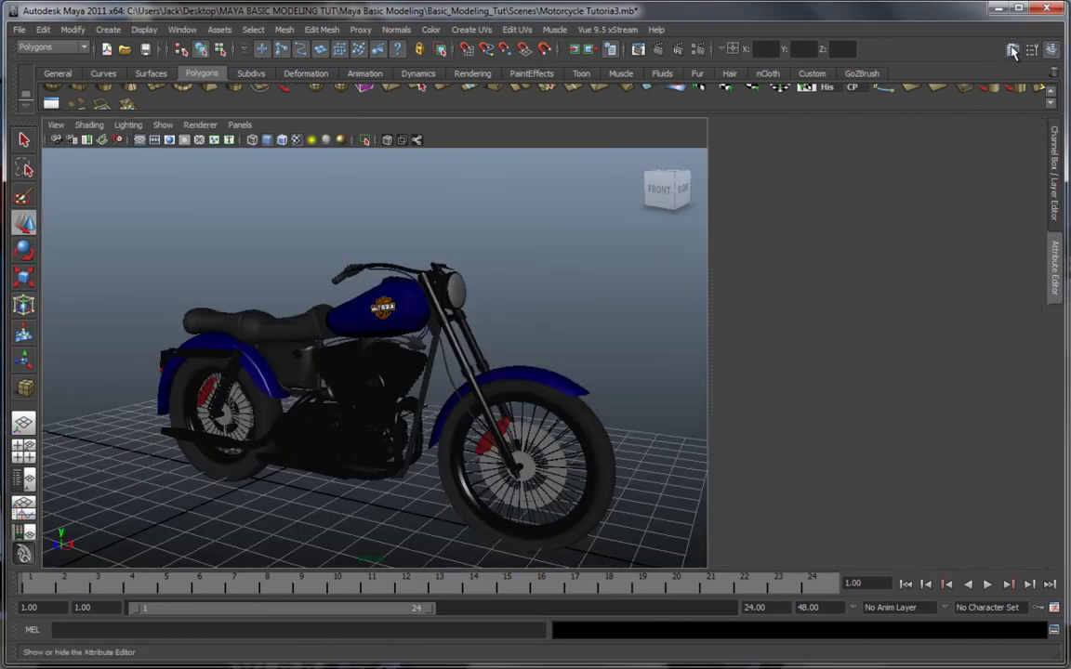
pyautogui.keyDown('alt'); pyautogui.moveTo(677, 287); pyautogui.dragTo(591, 266); pyautogui.keyUp('alt')
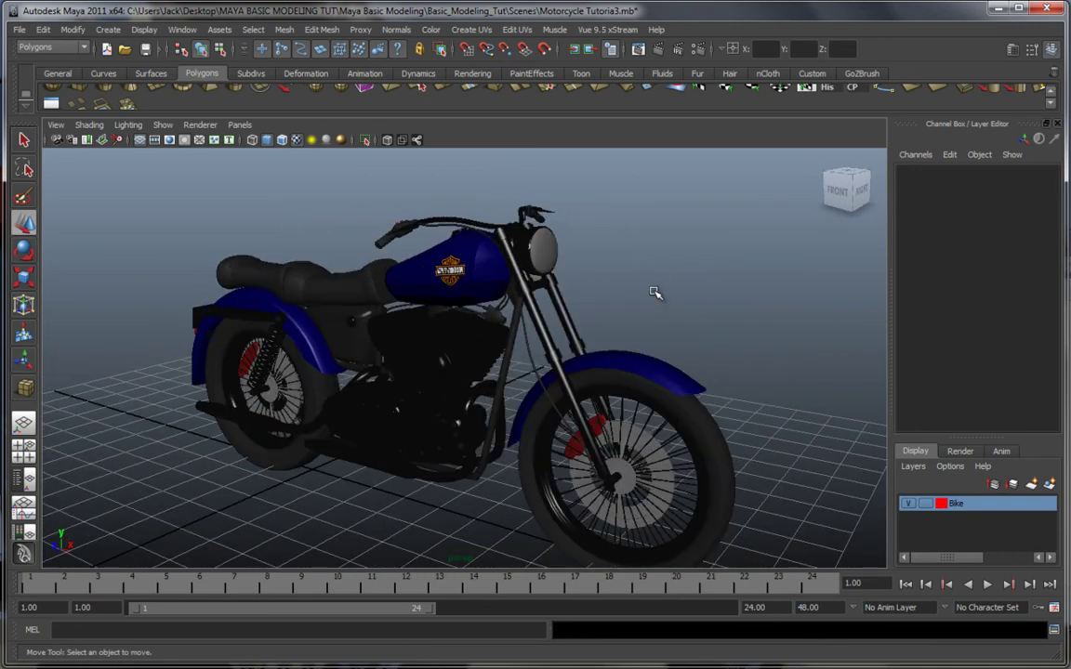